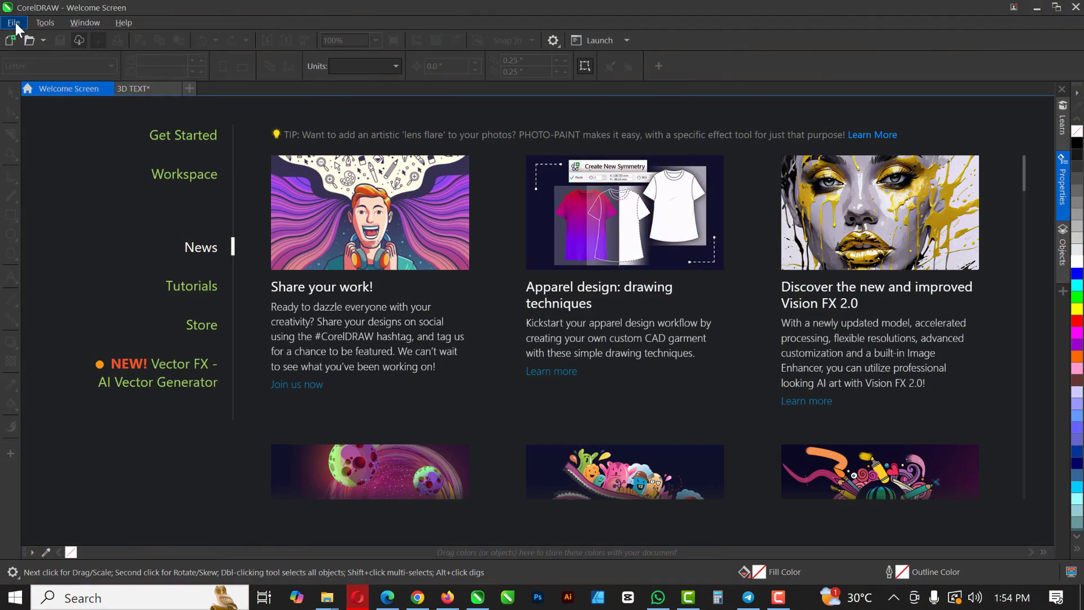
left_click(14, 23)
left_click(32, 40)
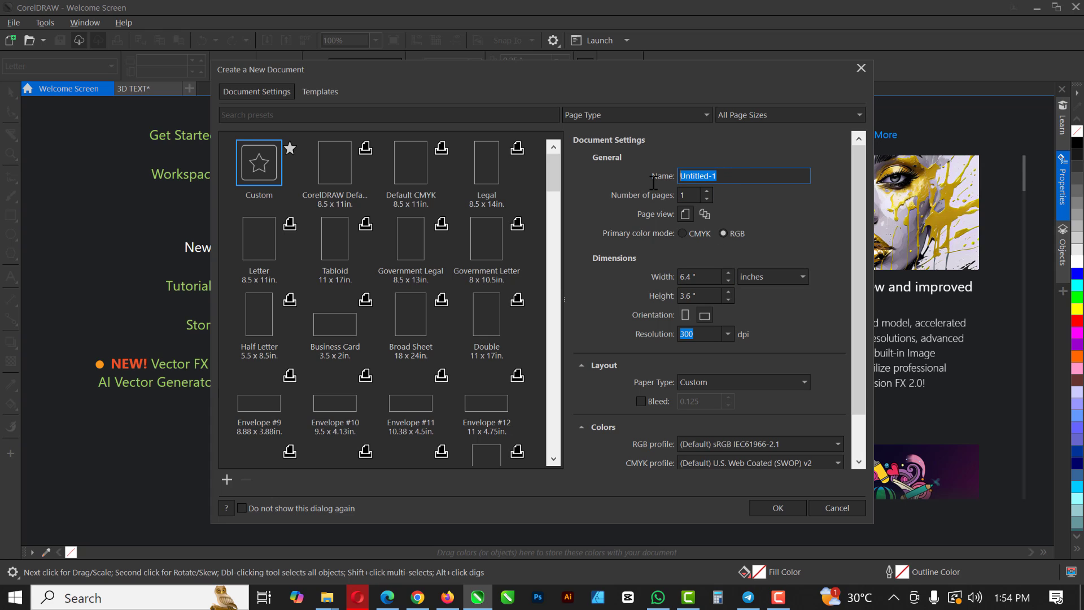
type("3D TEXT EFFECT")
scroll(689, 385, "down", 2)
scroll(770, 402, "down", 1)
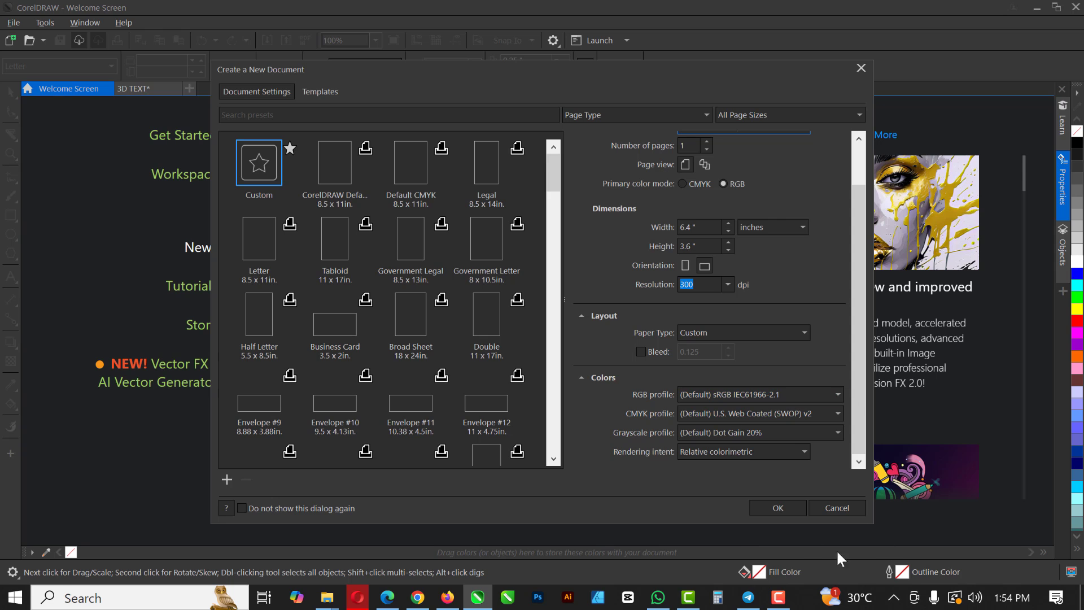
left_click(860, 67)
Switch to the open 3D TEXT document and check the four solid colour swatches beside the page
left_click(123, 86)
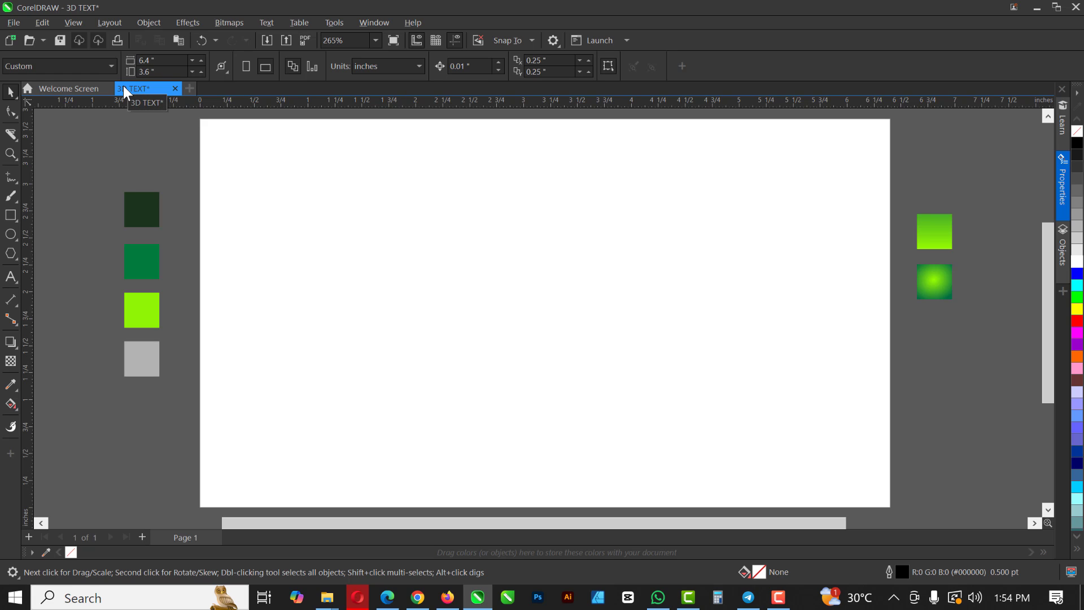
left_click_drag(185, 432, 184, 432)
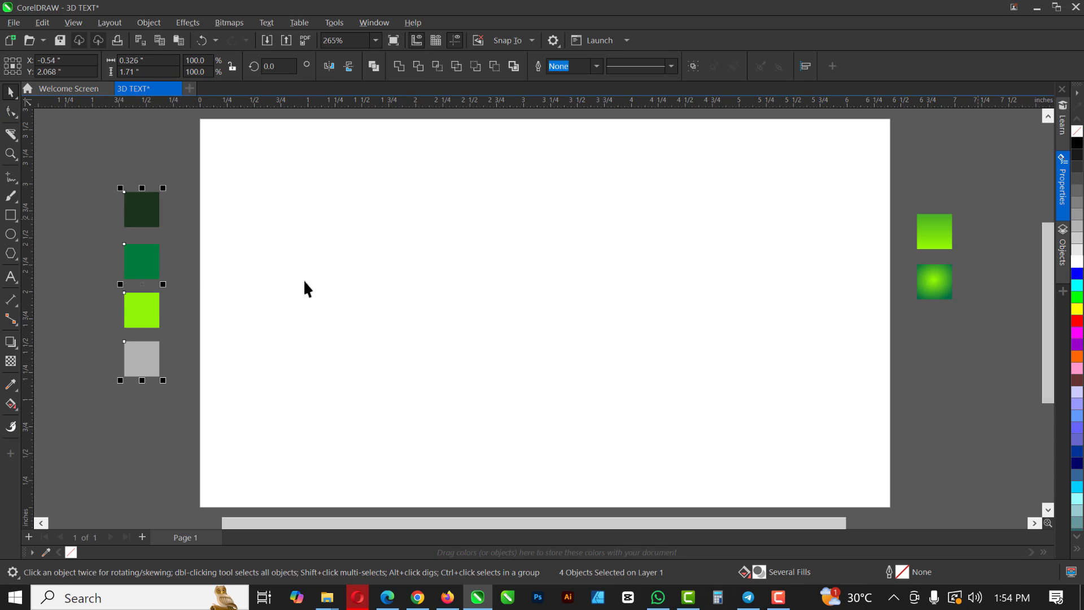
left_click_drag(98, 160, 209, 314)
left_click_drag(201, 426, 201, 429)
left_click(82, 145)
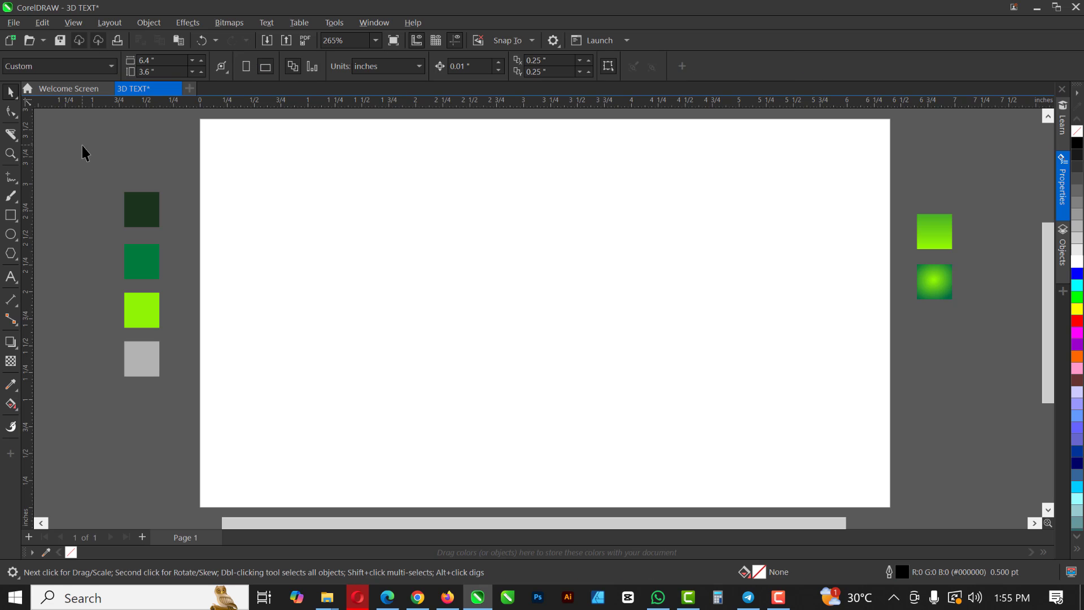
Add a page-sized rectangle with no outline and a white fill
double_click(10, 214)
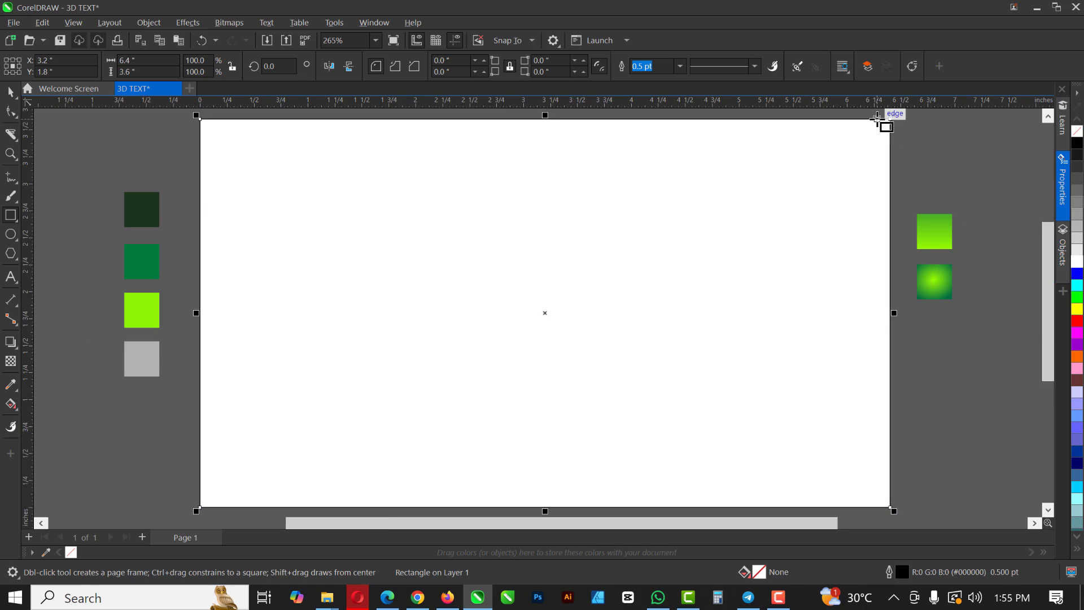
scroll(876, 118, "up", 2)
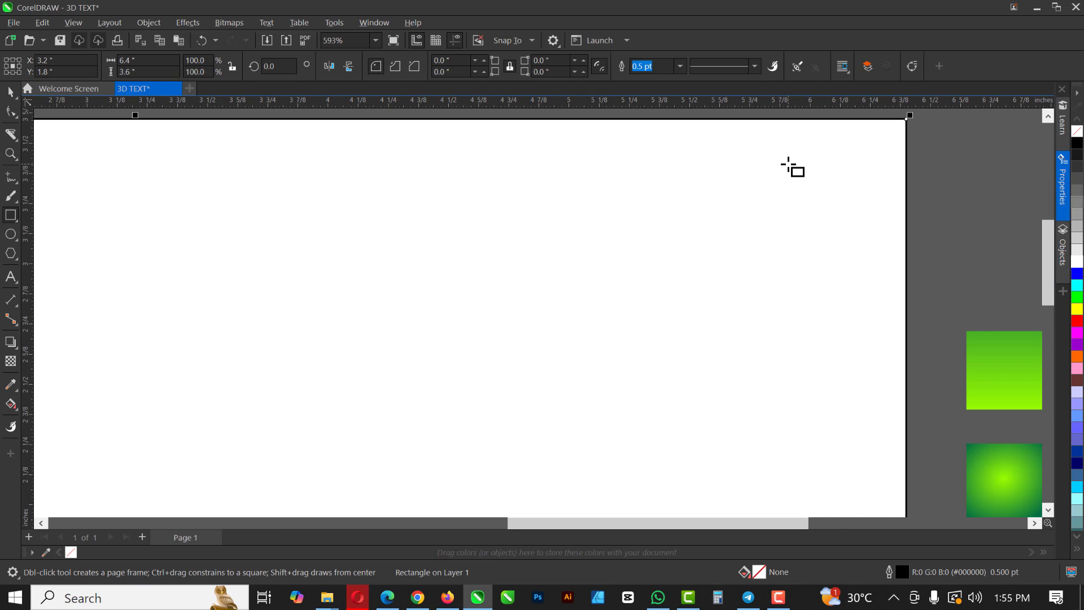
key("shift+F4")
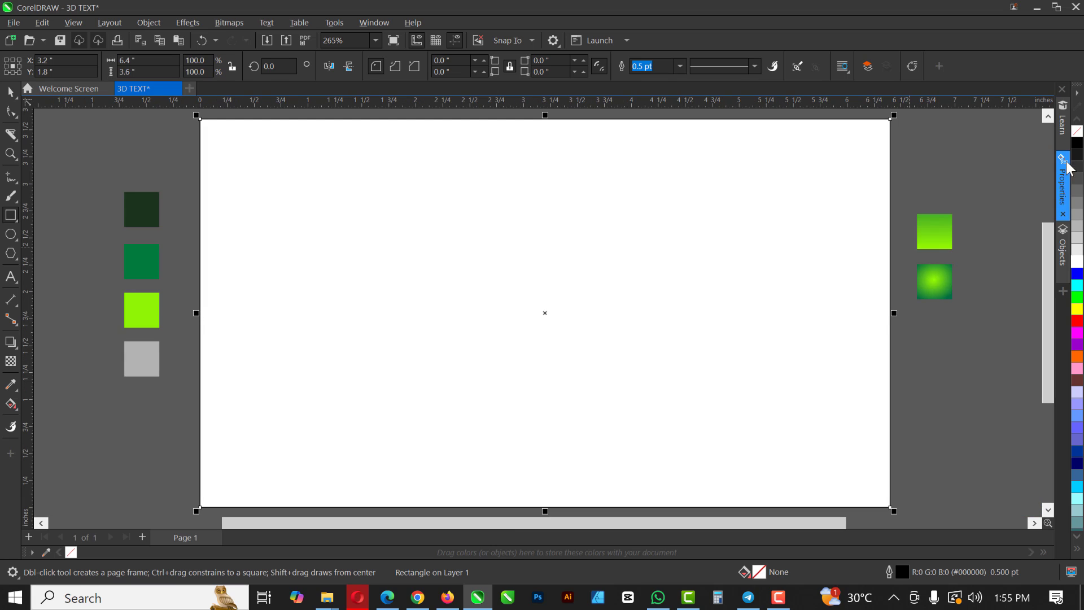
right_click(1076, 134)
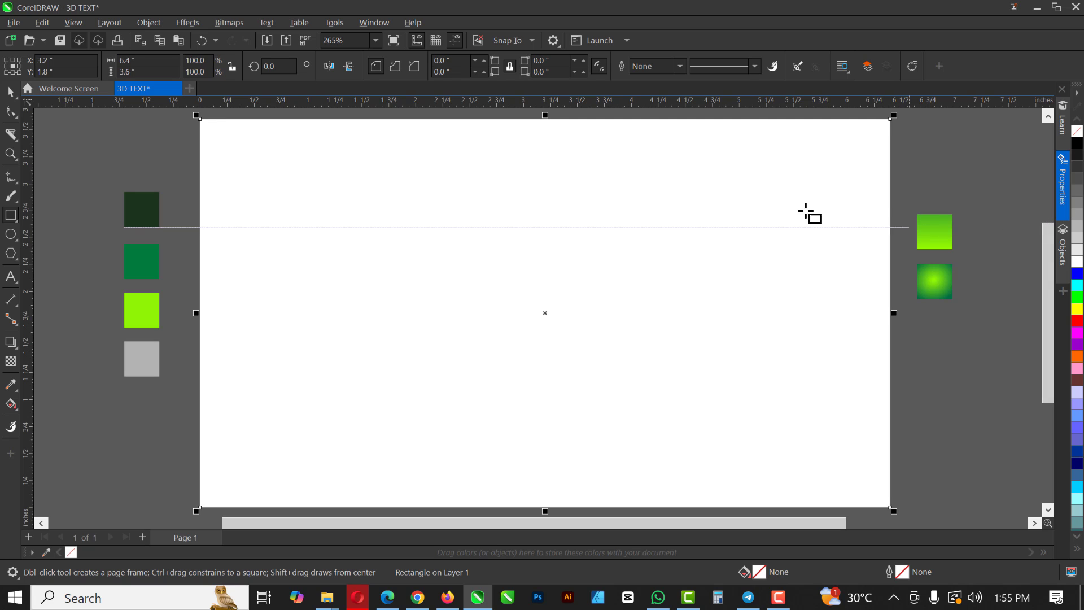
left_click(9, 93)
left_click(639, 324)
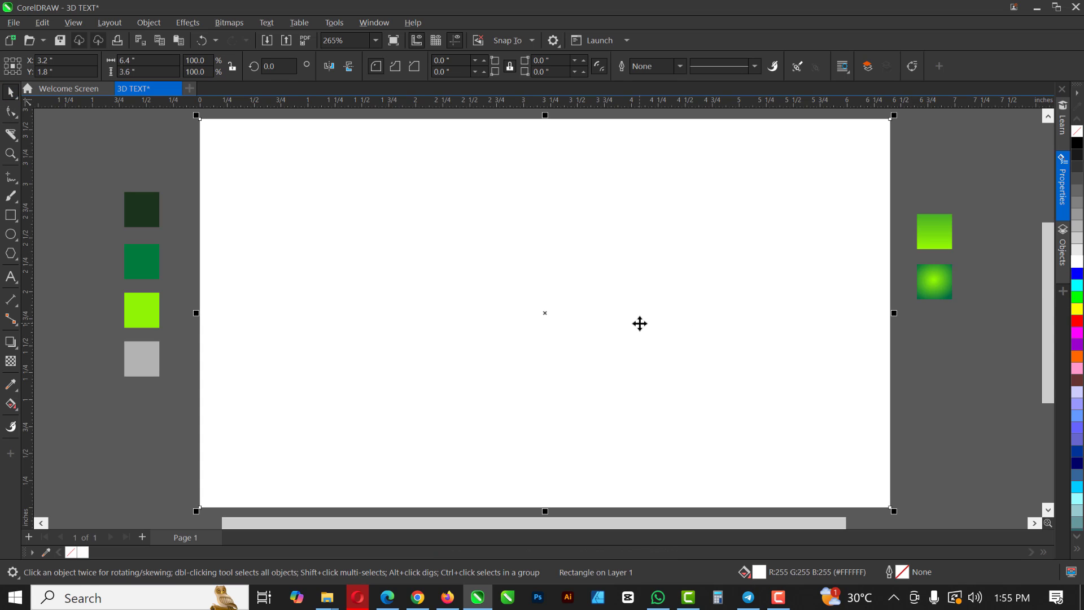
left_click_drag(619, 286, 551, 305)
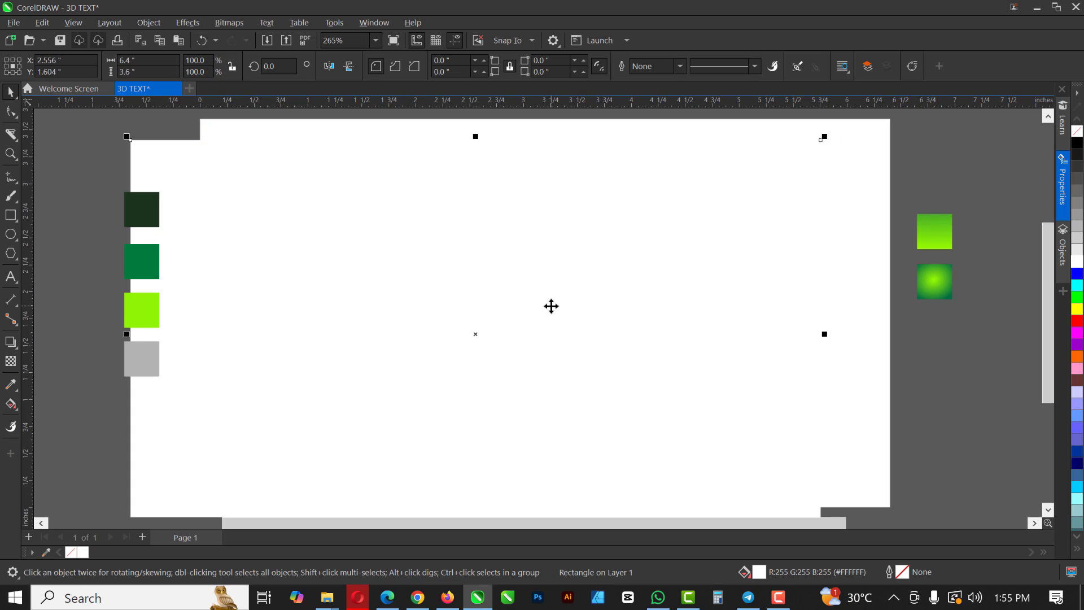
key("ctrl+z")
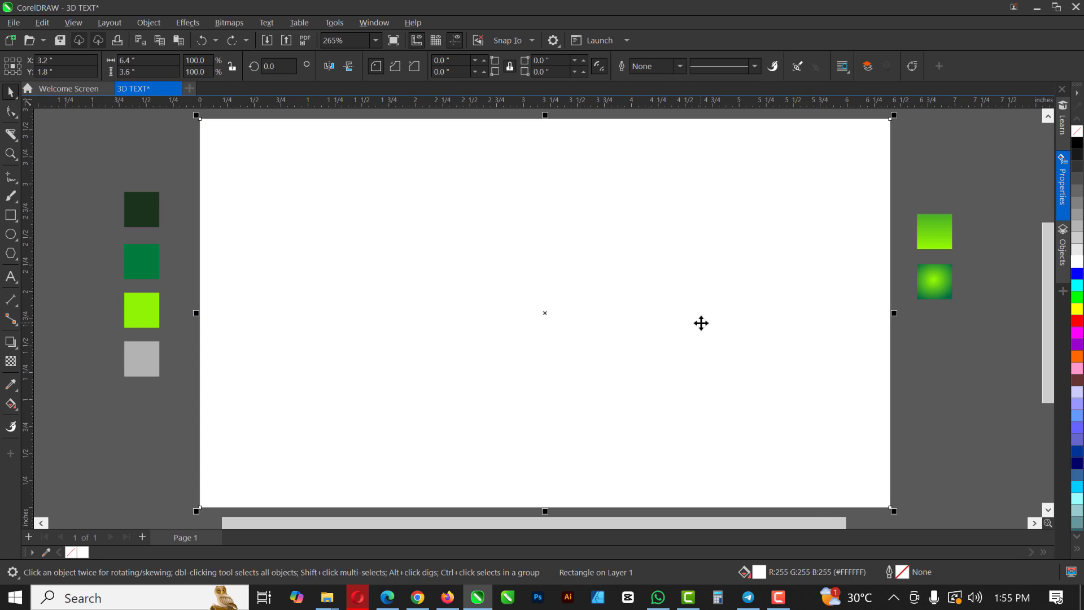
Sample the grey swatch's colour and apply it as the fill of the page-sized rectangle
left_click(146, 375)
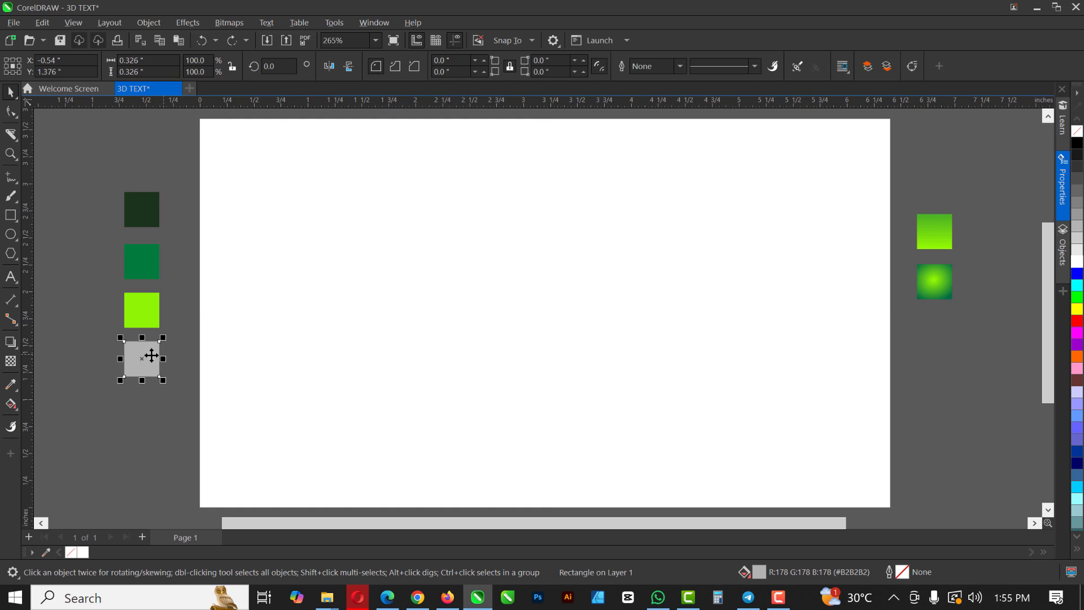
left_click(10, 385)
left_click(147, 358)
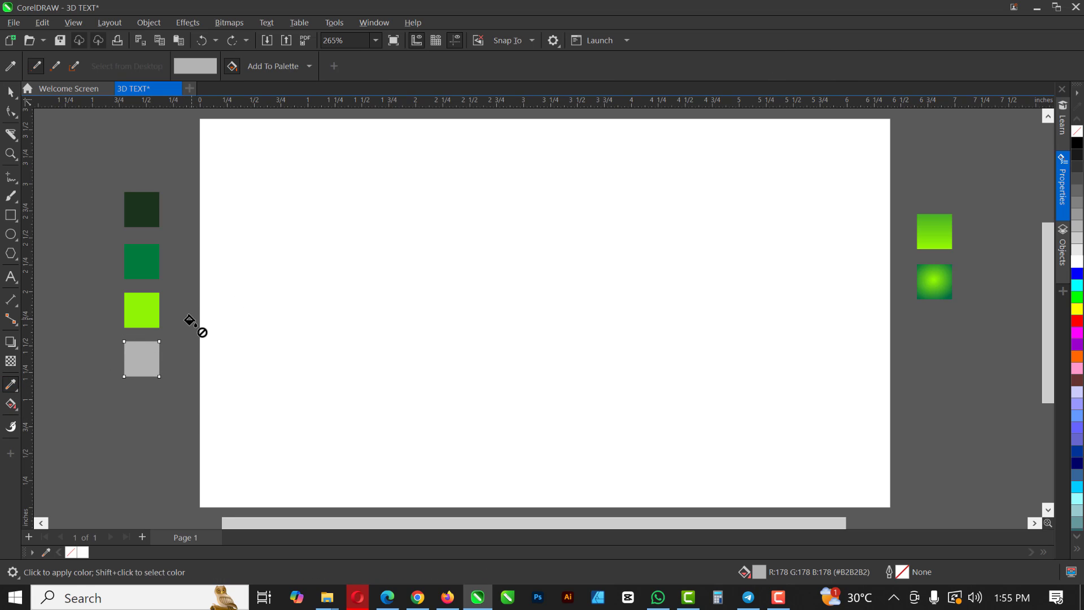
left_click(350, 274)
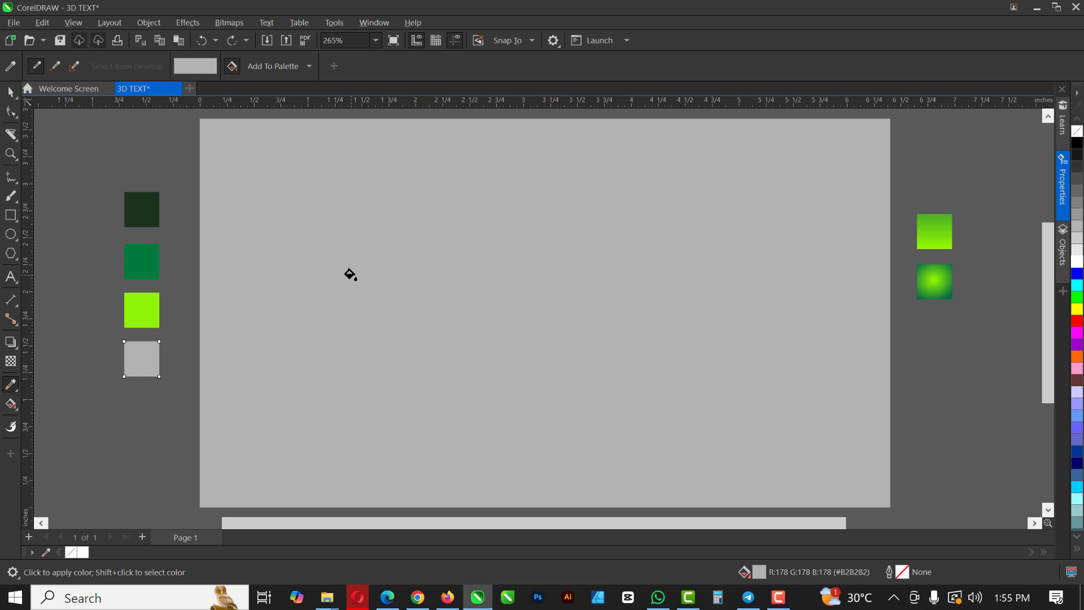
left_click(9, 95)
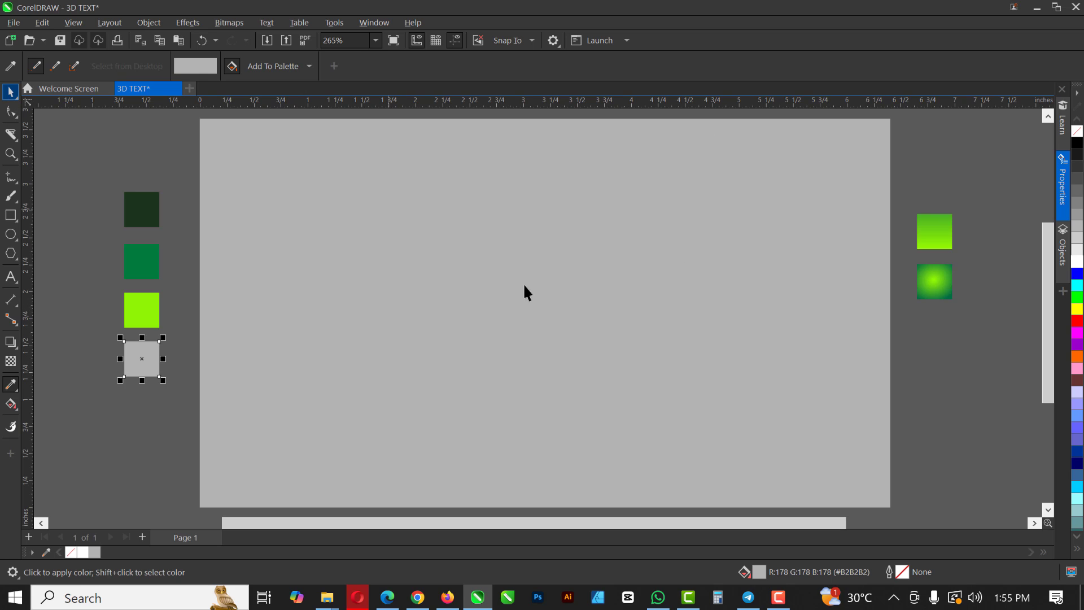
Add the artistic text "KING" on the grey background near the middle of the page
left_click(10, 277)
left_click(428, 309)
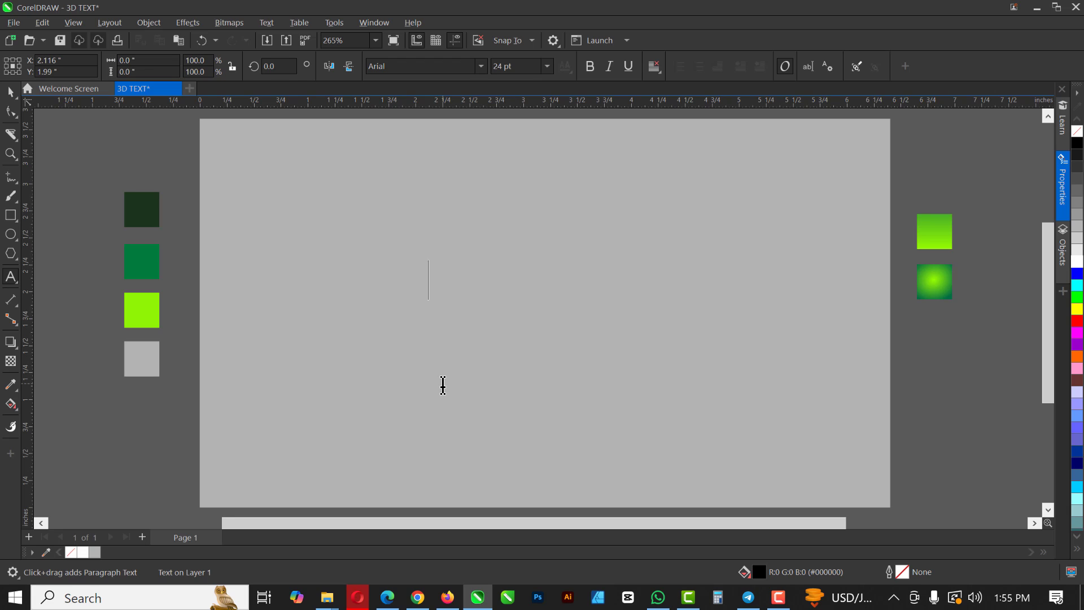
type("KIN")
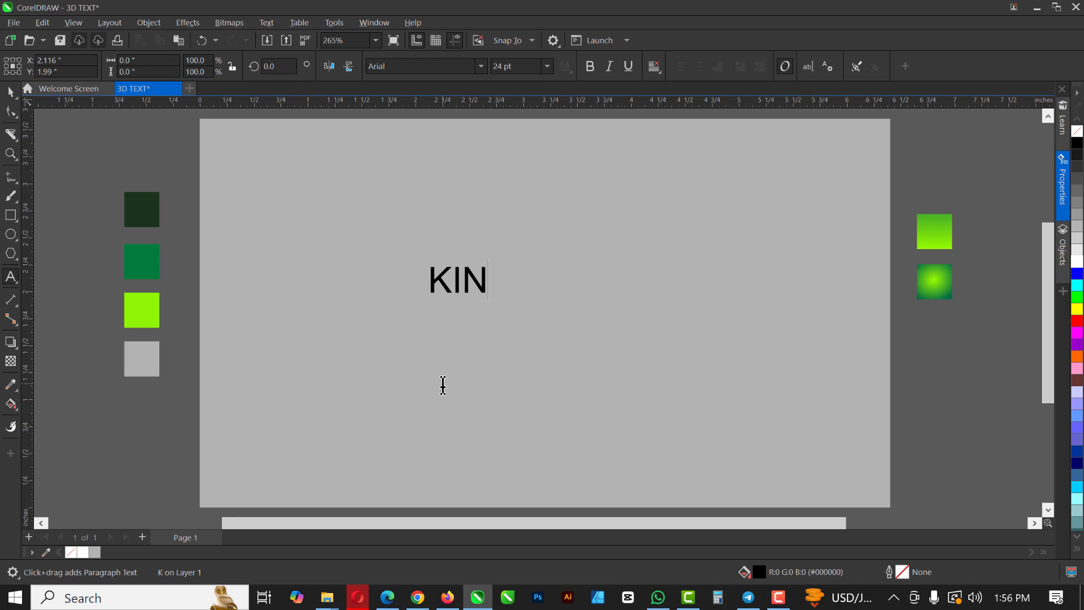
type("G")
key("Escape")
Try to change the KING text's font to Showcard Gothic
left_click(412, 67)
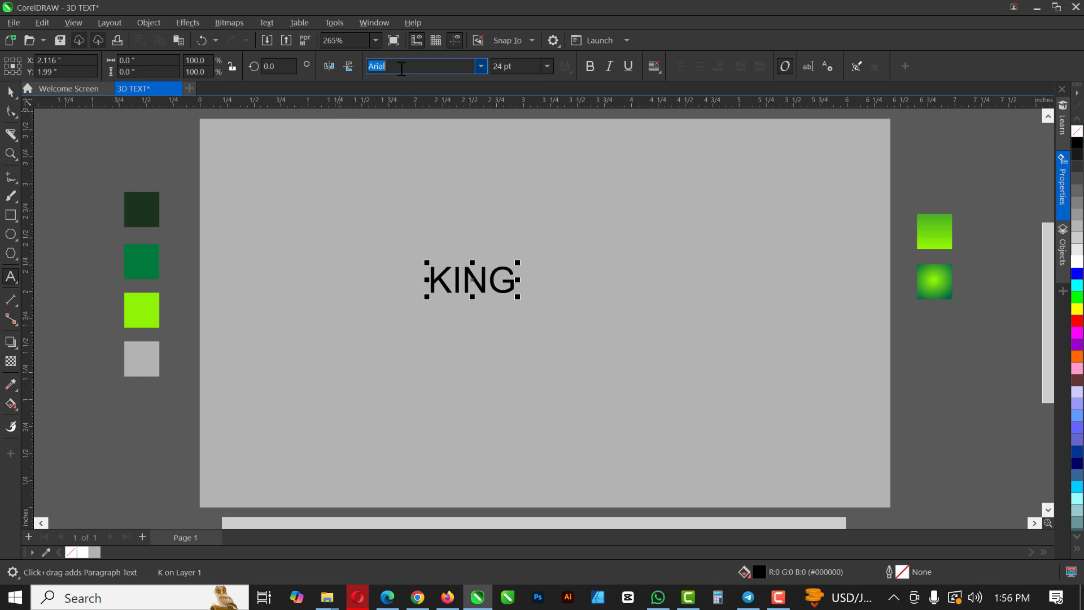
left_click(477, 69)
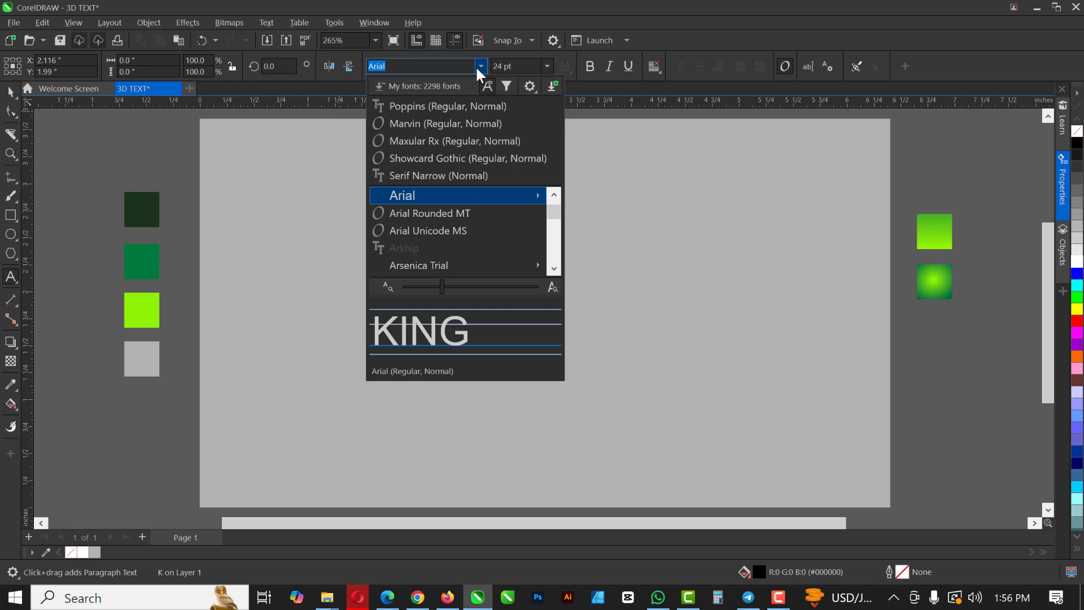
left_click(464, 158)
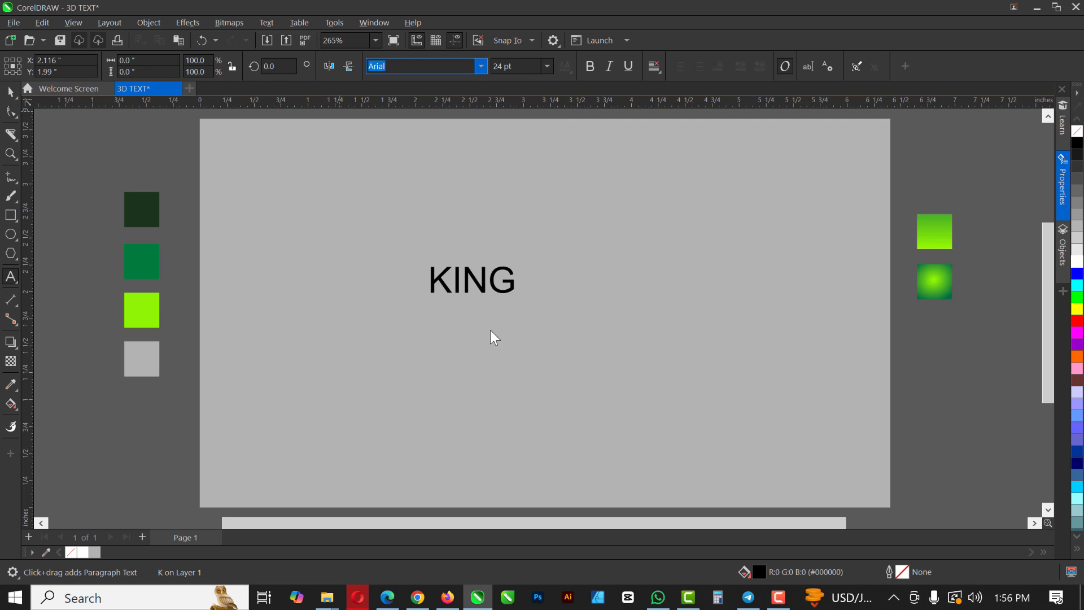
left_click(10, 92)
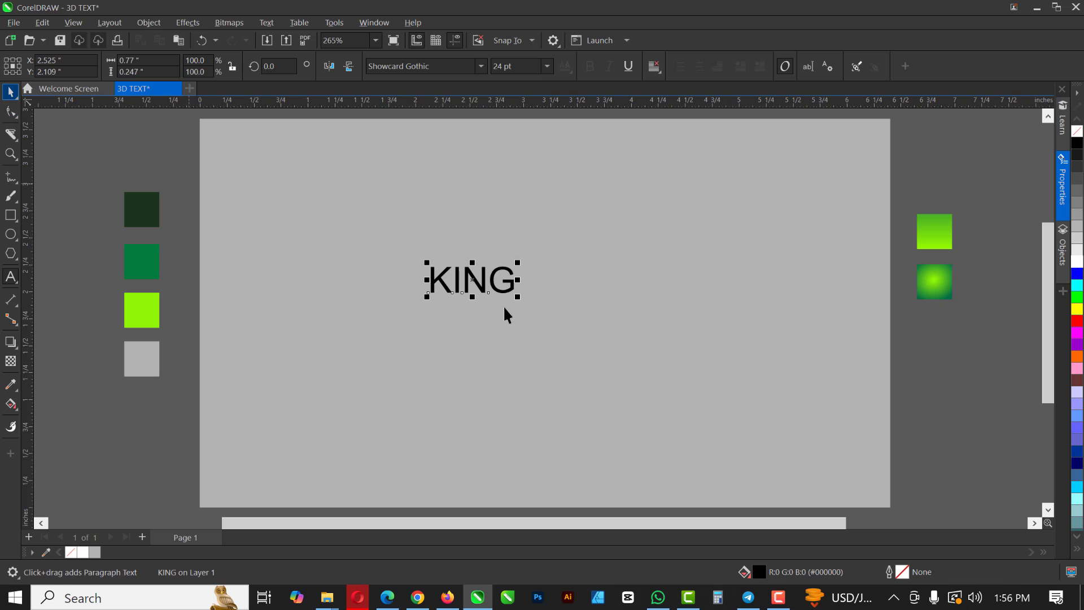
left_click(481, 66)
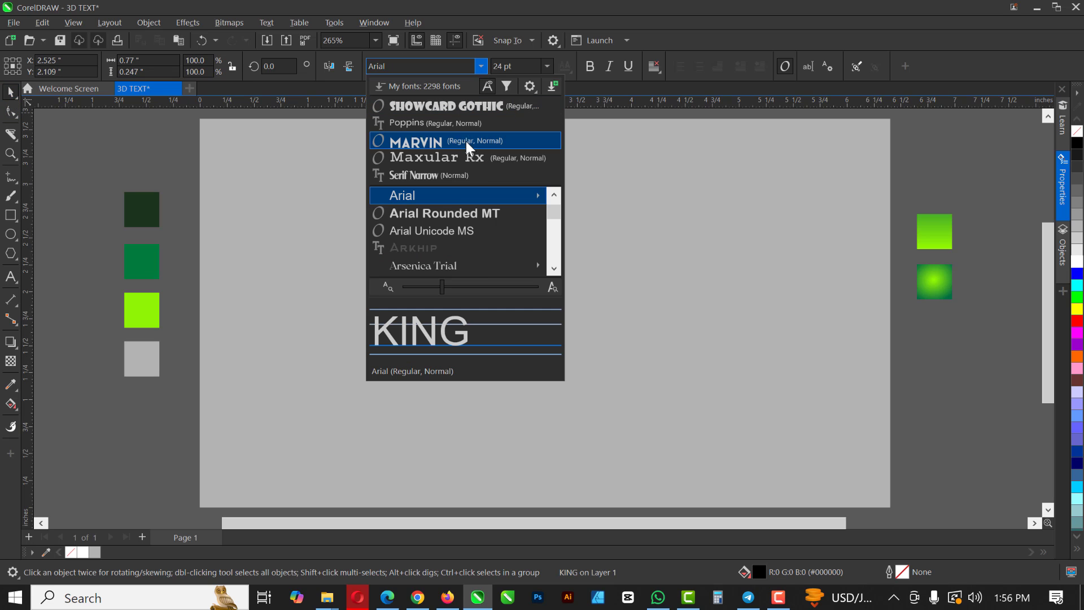
left_click(452, 108)
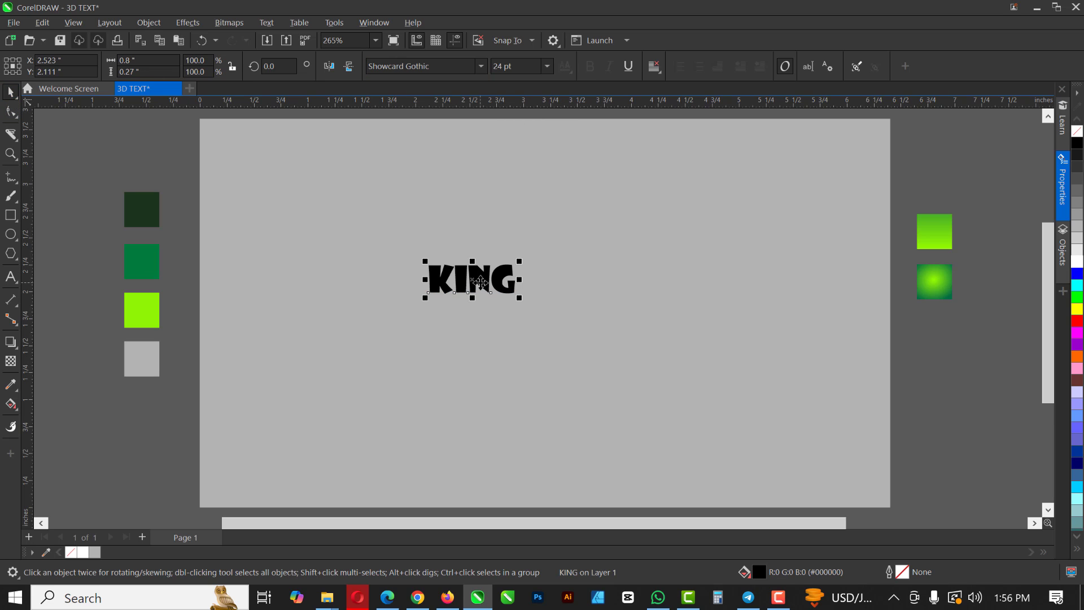
key("ctrl+z")
Select all characters of the KING text and set them in Showcard Gothic at 24 pt
double_click(477, 280)
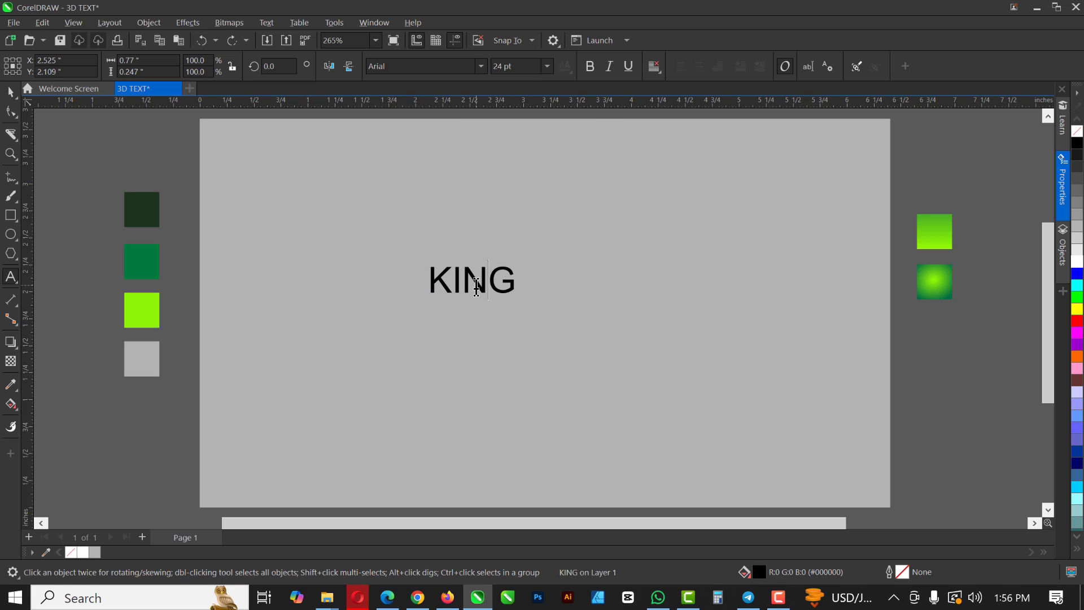
key("ctrl+a")
left_click(479, 62)
left_click(444, 105)
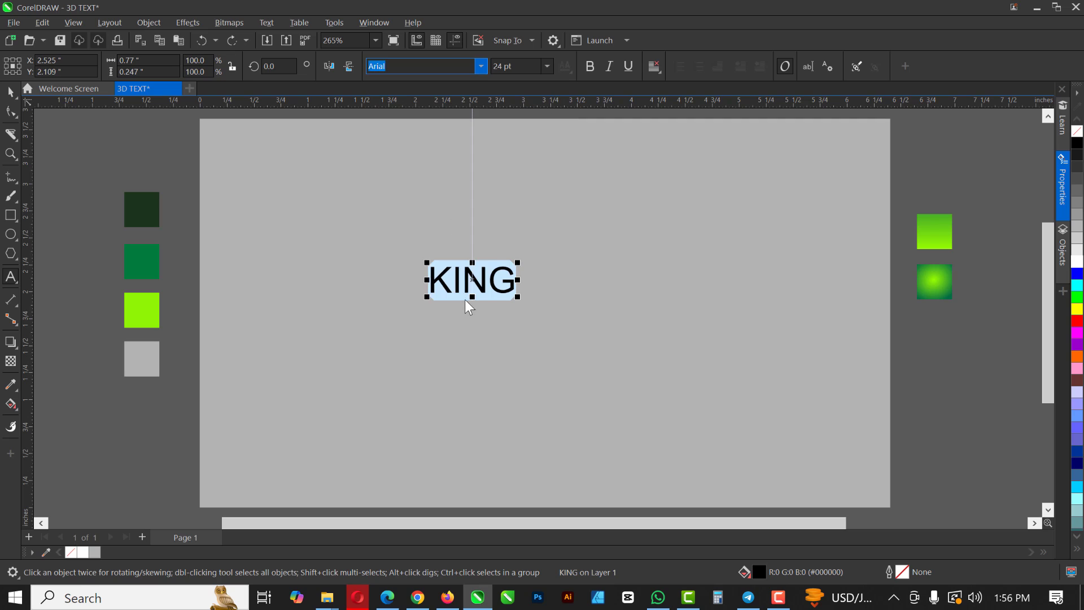
left_click(10, 92)
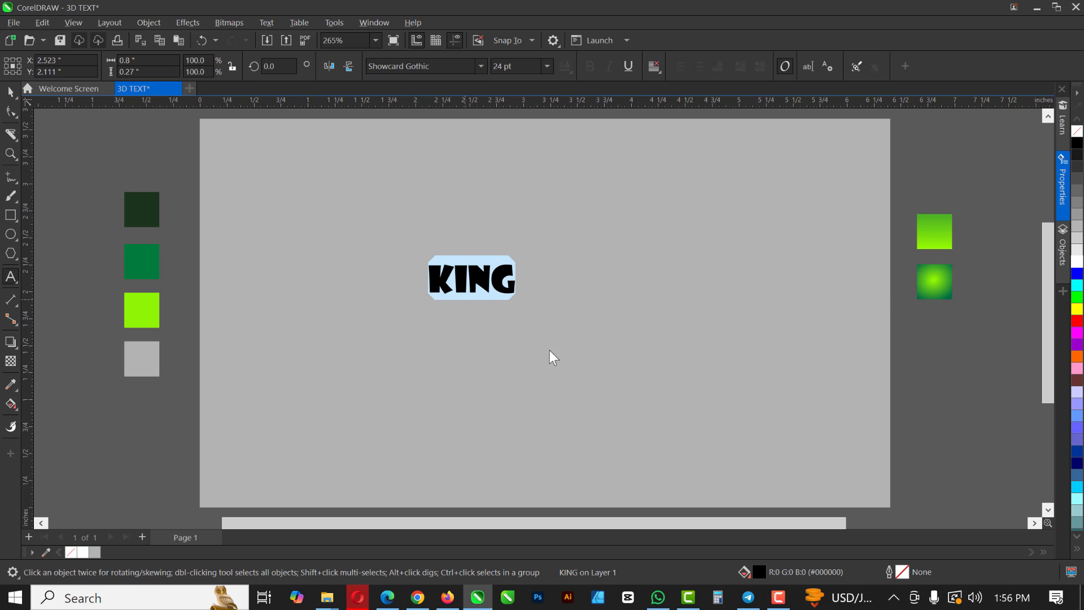
left_click(548, 66)
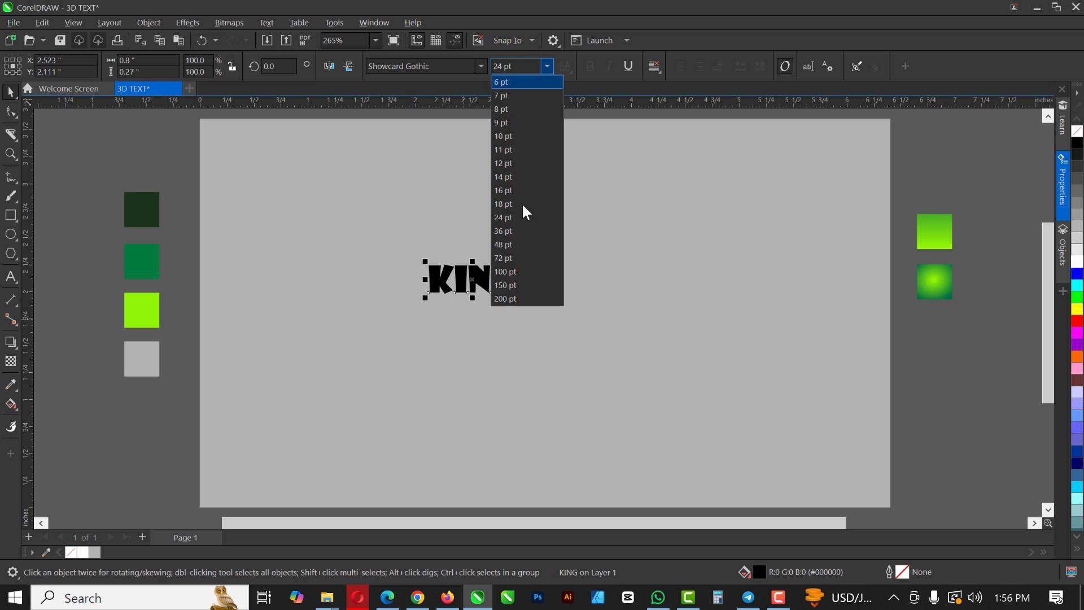
left_click(504, 215)
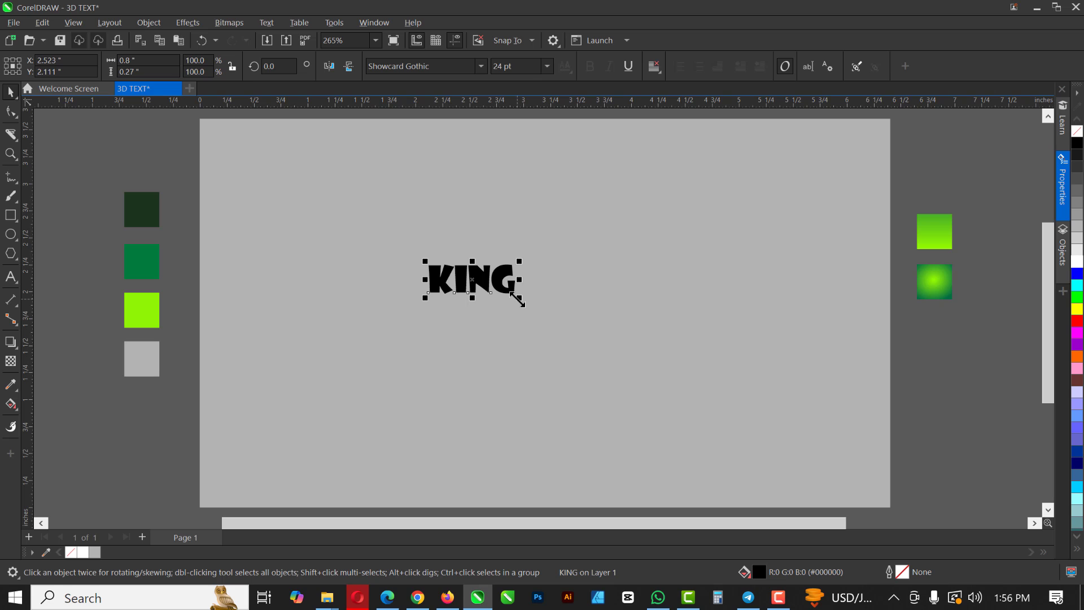
Enlarge the KING text proportionally to about 3 inches wide and center it on the page
left_click_drag(518, 299, 715, 411)
left_click_drag(653, 331, 604, 319)
left_click_drag(671, 357, 704, 384)
left_click_drag(636, 329, 643, 337)
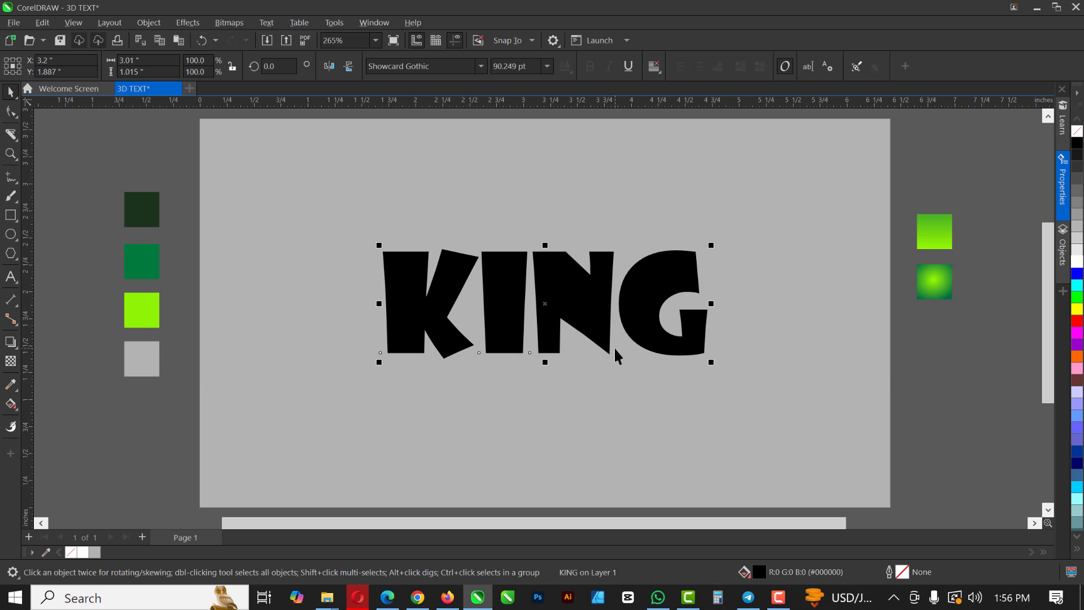
key("Down")
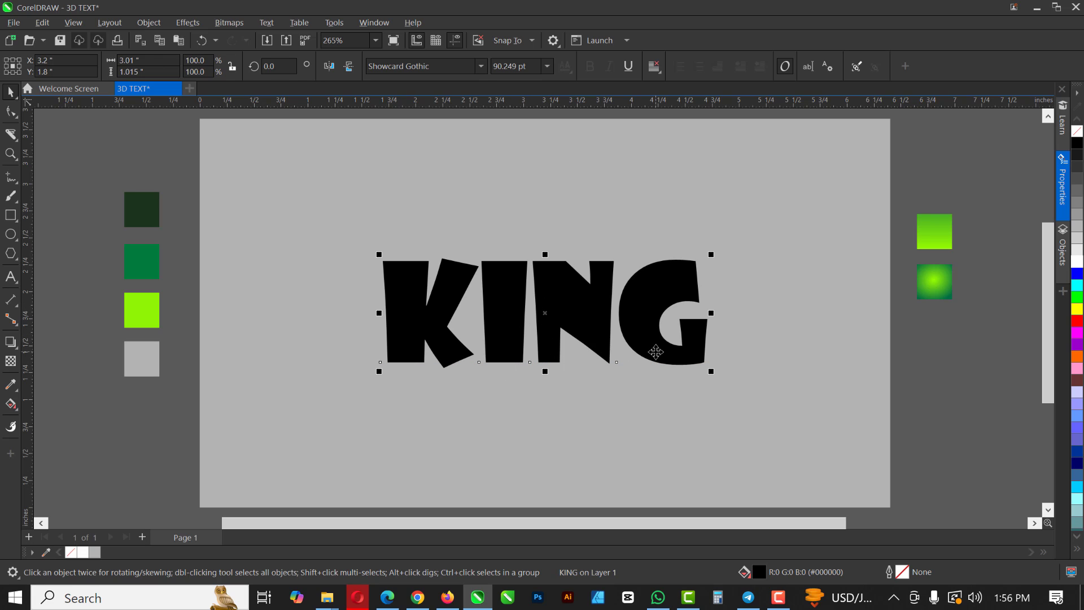
Tighten the letter spacing of the KING text slightly with the Shape tool
scroll(652, 344, "up", 1)
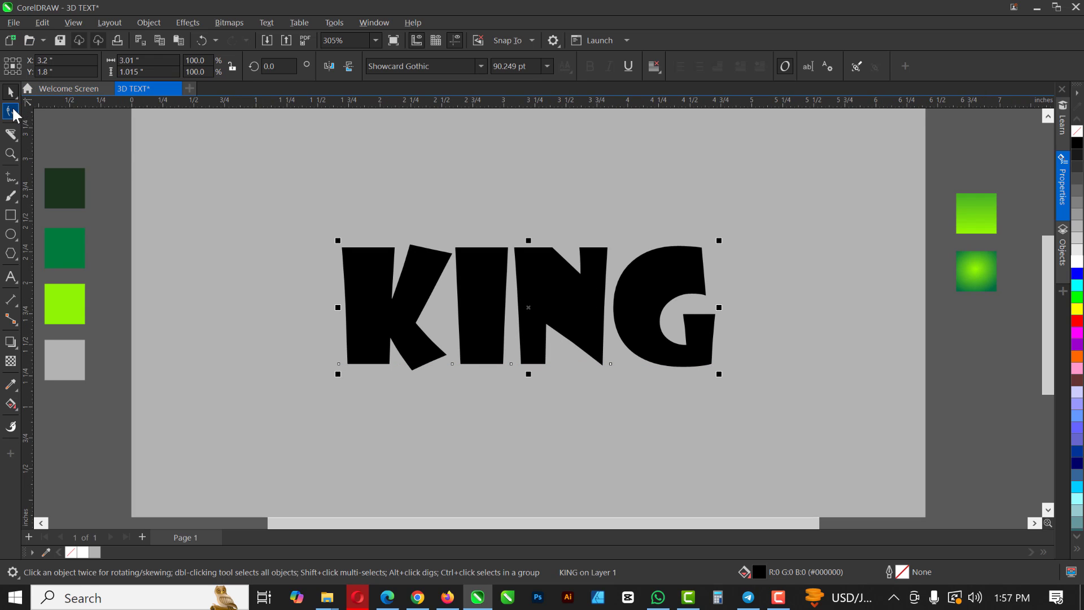
left_click(11, 110)
left_click_drag(722, 374, 712, 375)
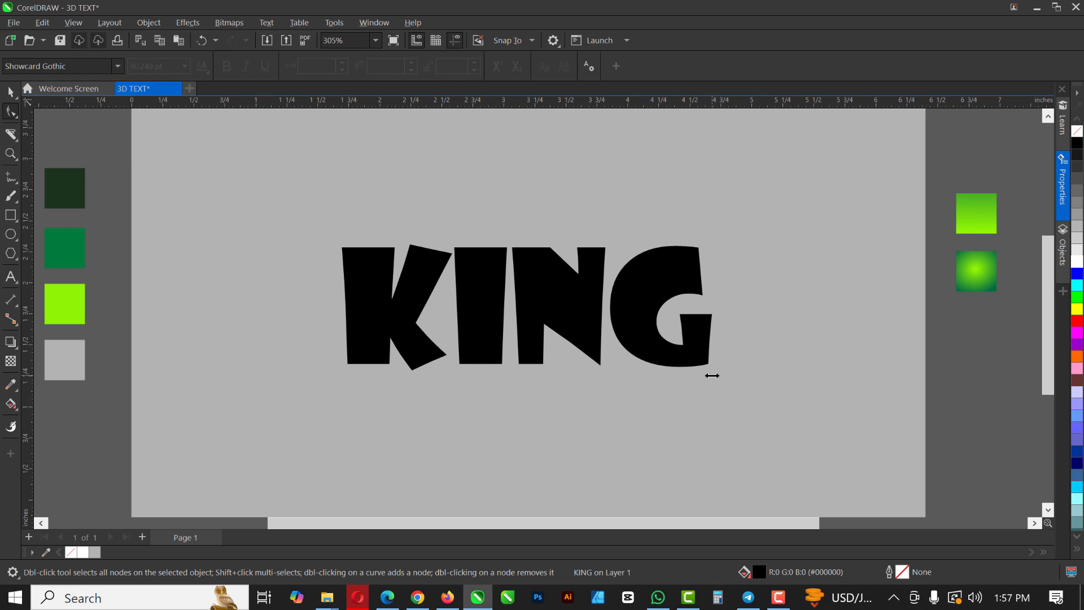
left_click_drag(711, 375, 716, 376)
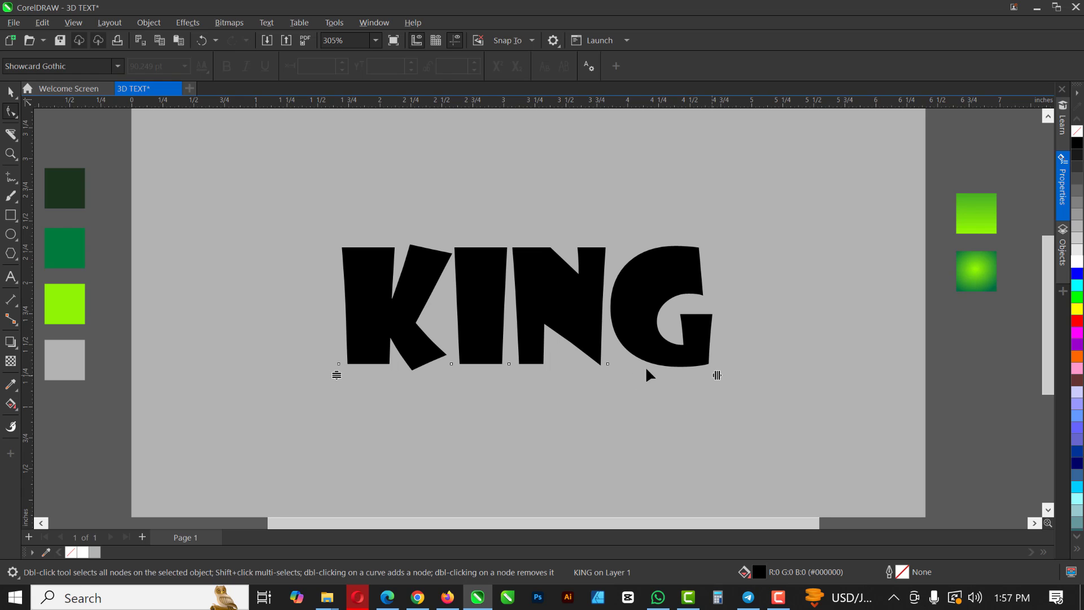
key("space")
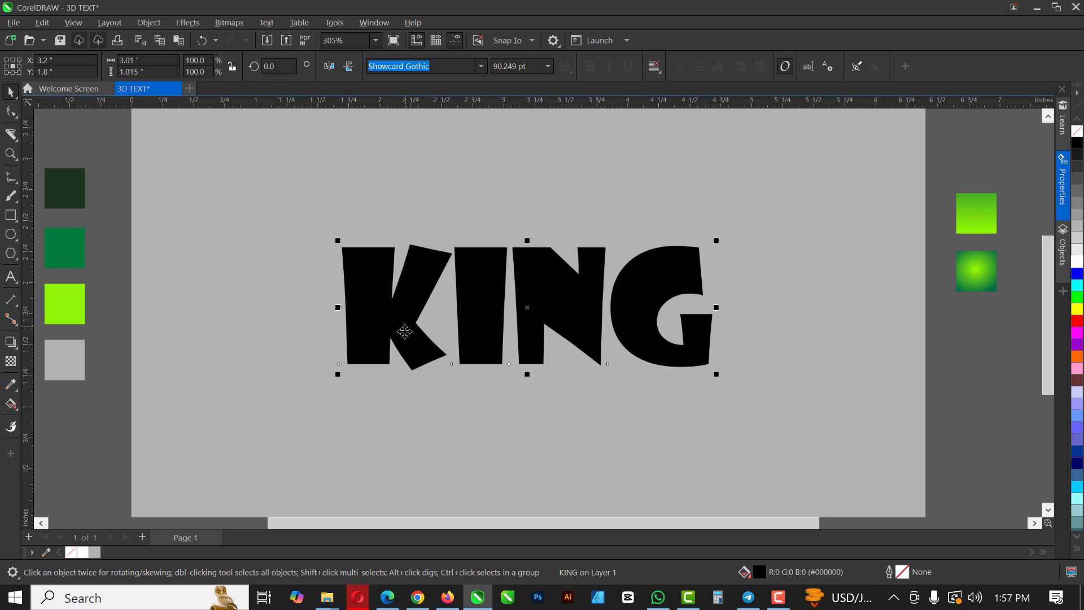
Try to convert the KING text to curves and move a copy past the page's lower right corner
key("ctrl+q")
scroll(376, 314, "down", 1)
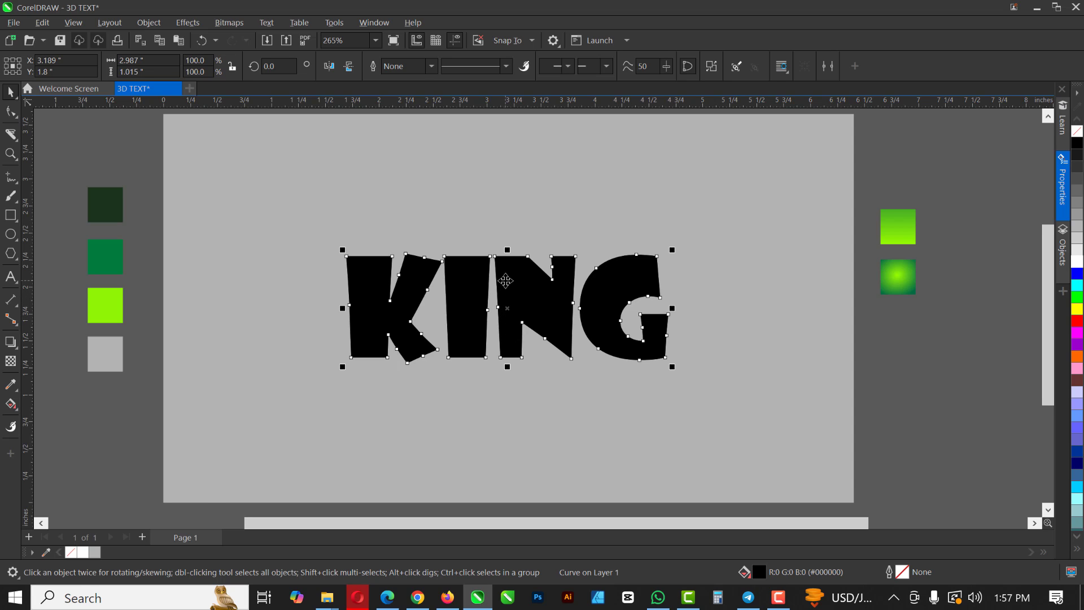
scroll(505, 280, "down", 1)
left_click_drag(505, 280, 873, 382)
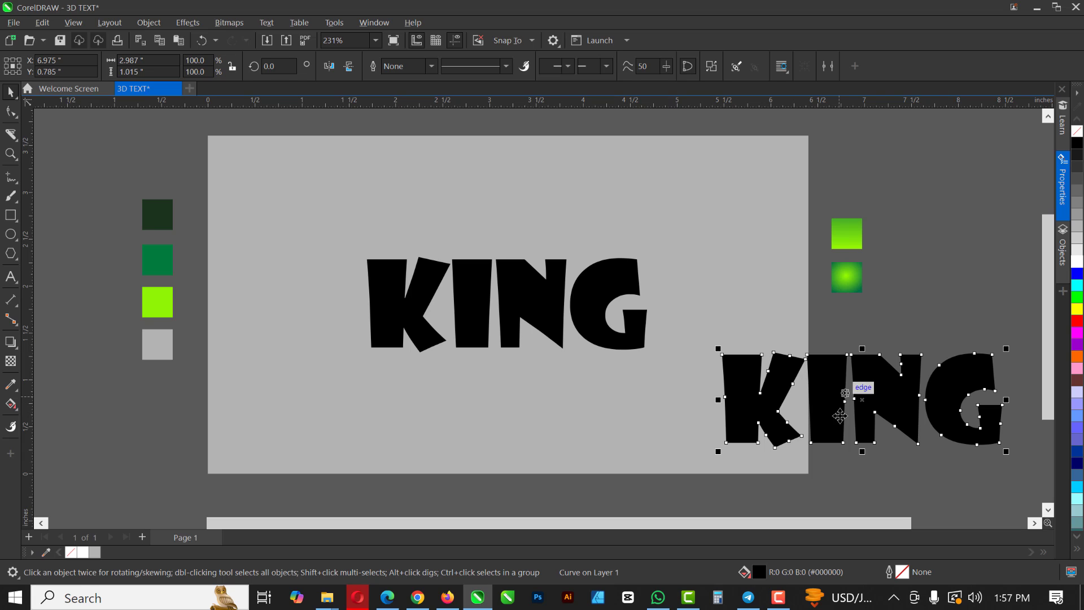
key("ctrl+z")
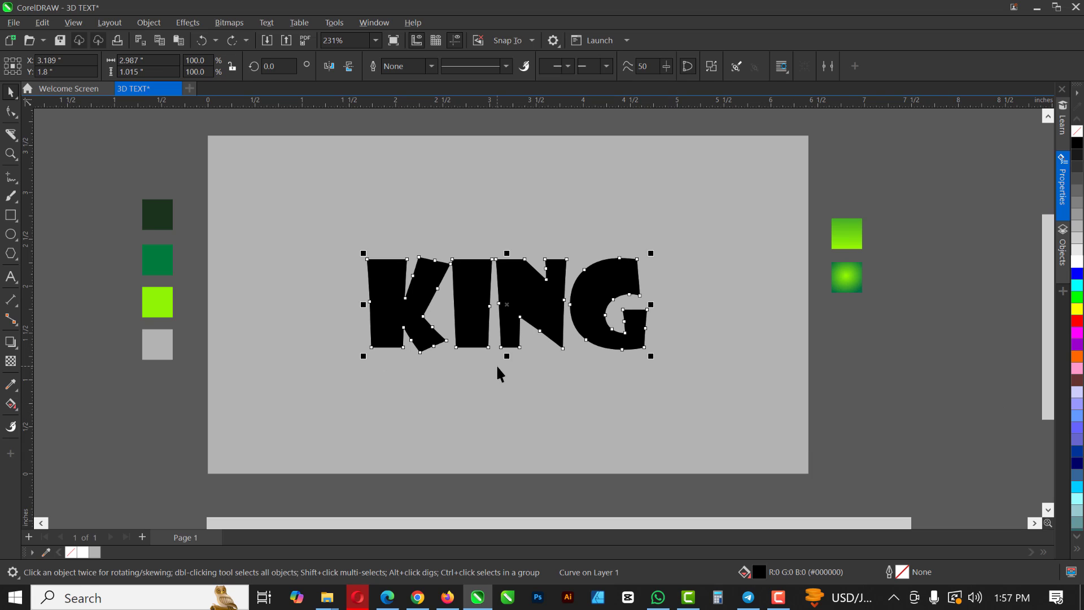
left_click(496, 364)
left_click(514, 298)
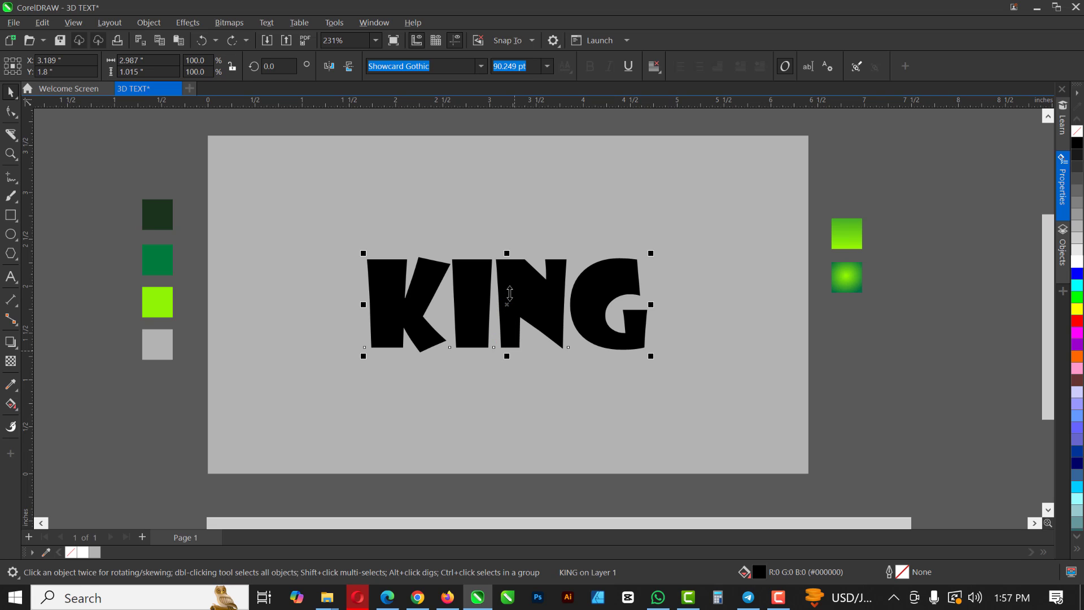
Place a spare copy of the editable KING text past the page's lower right corner
key("ctrl+v")
left_click(618, 318)
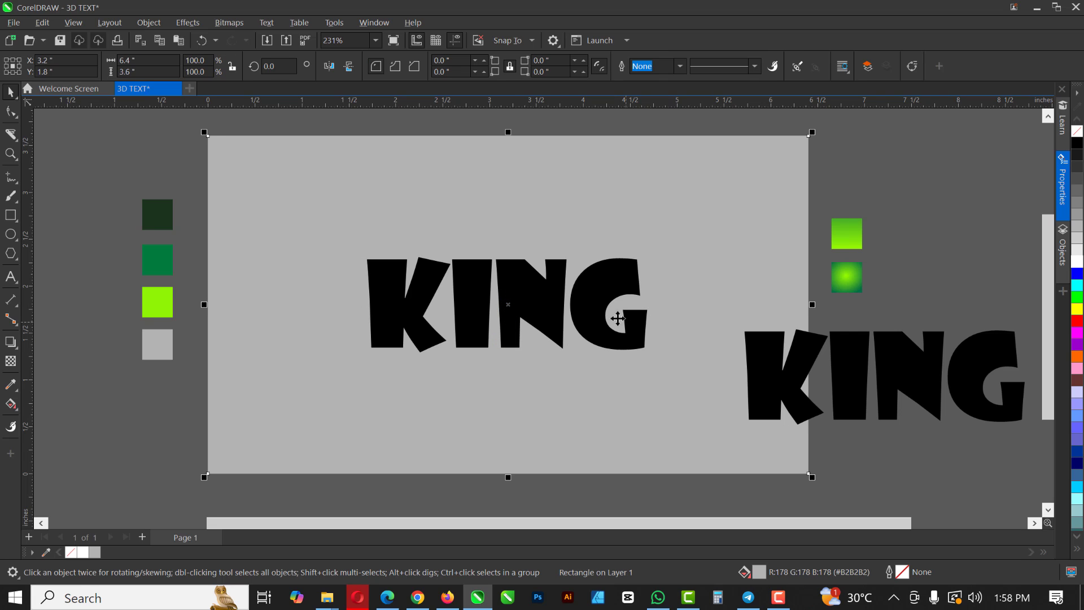
left_click(594, 315)
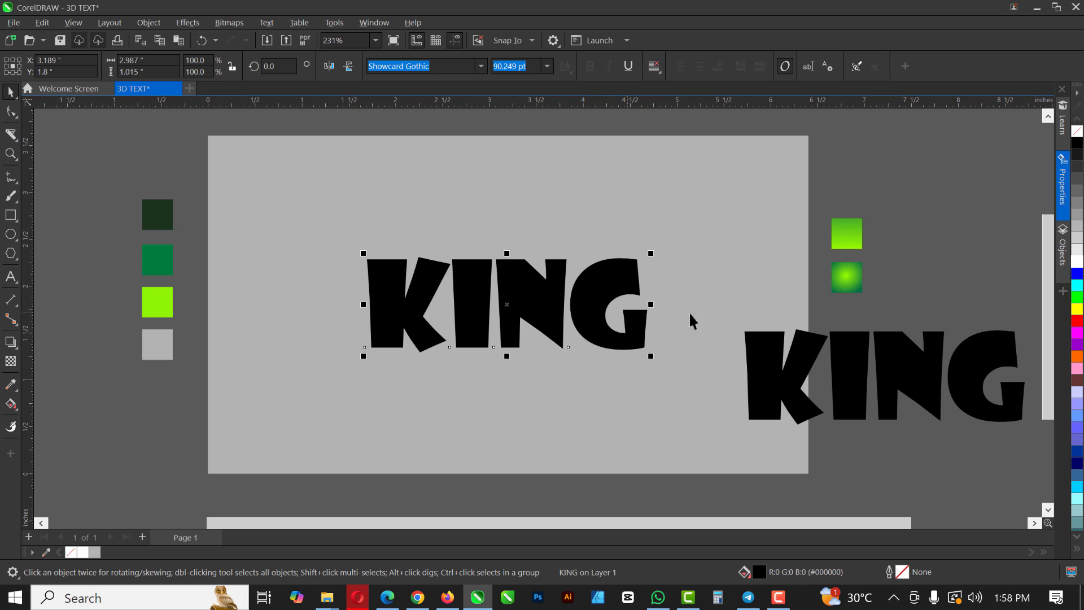
left_click(841, 377)
Convert the centered KING text on the page to curves
left_click(553, 316)
right_click(551, 314)
left_click(587, 312)
scroll(597, 324, "down", 1)
scroll(596, 323, "up", 1)
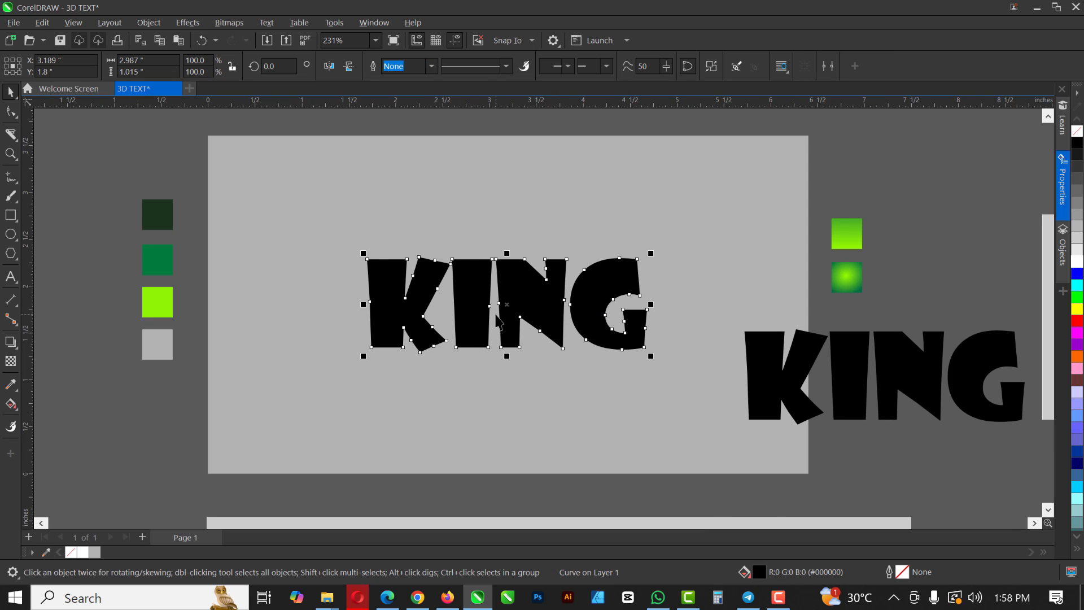
scroll(474, 317, "up", 1)
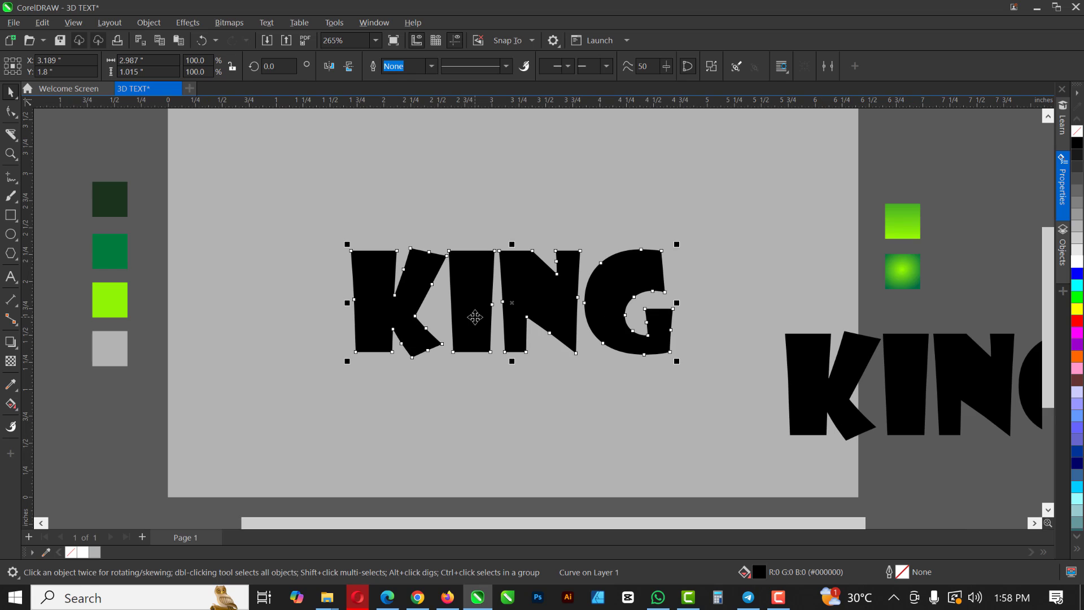
Add a one-step outside contour to the KING curve with the Contour tool
left_click(9, 347)
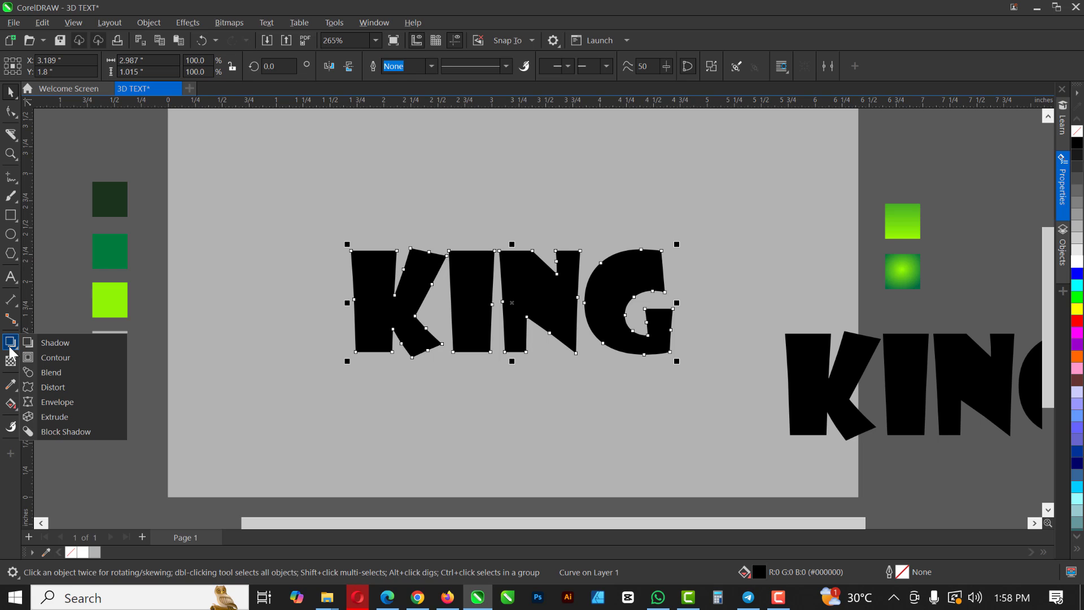
left_click(70, 358)
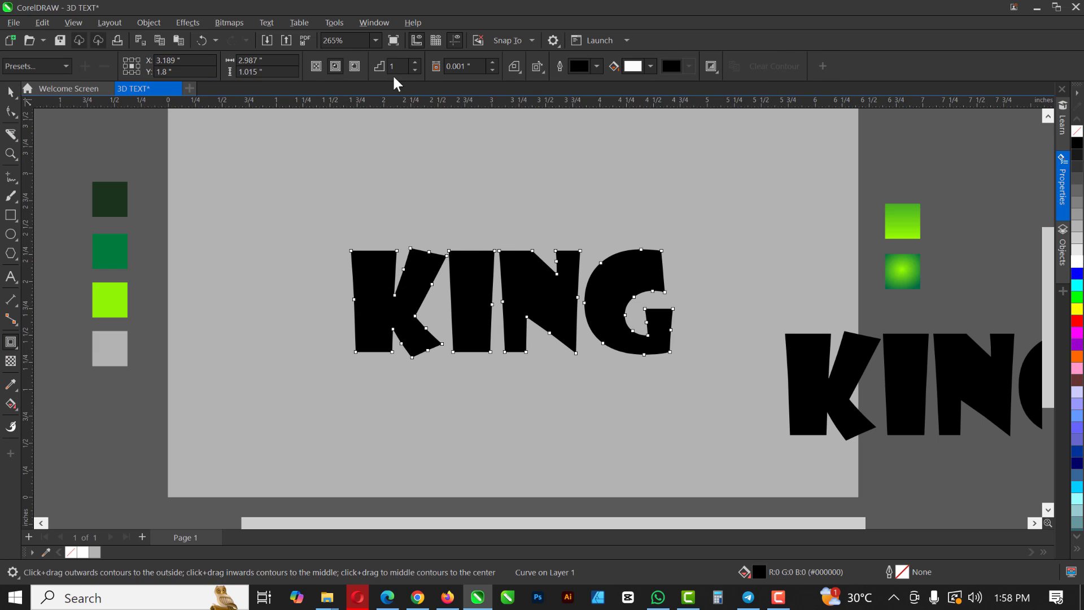
left_click(353, 66)
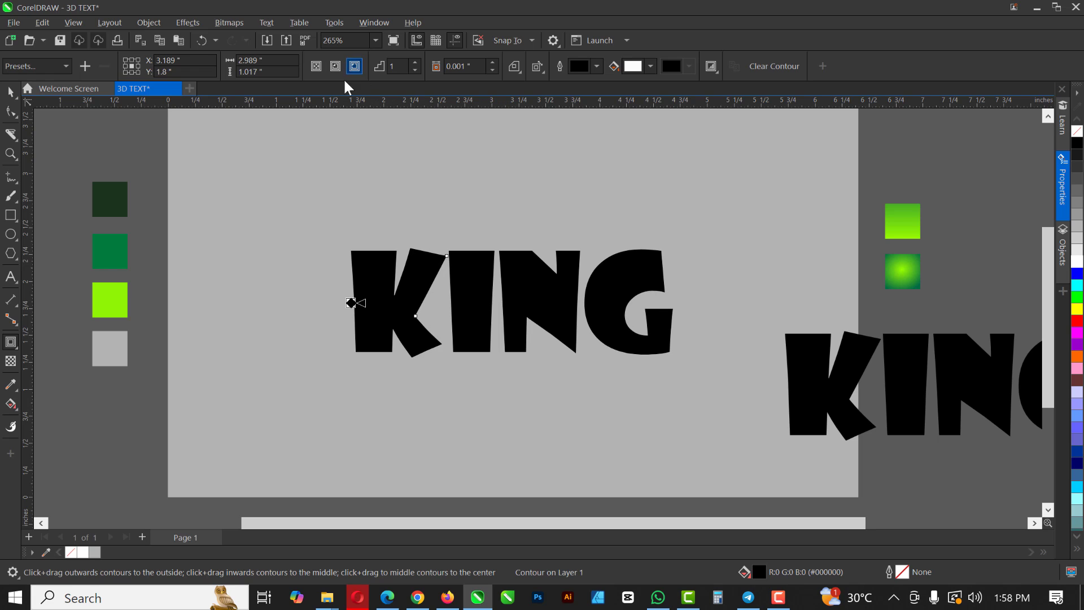
type("1")
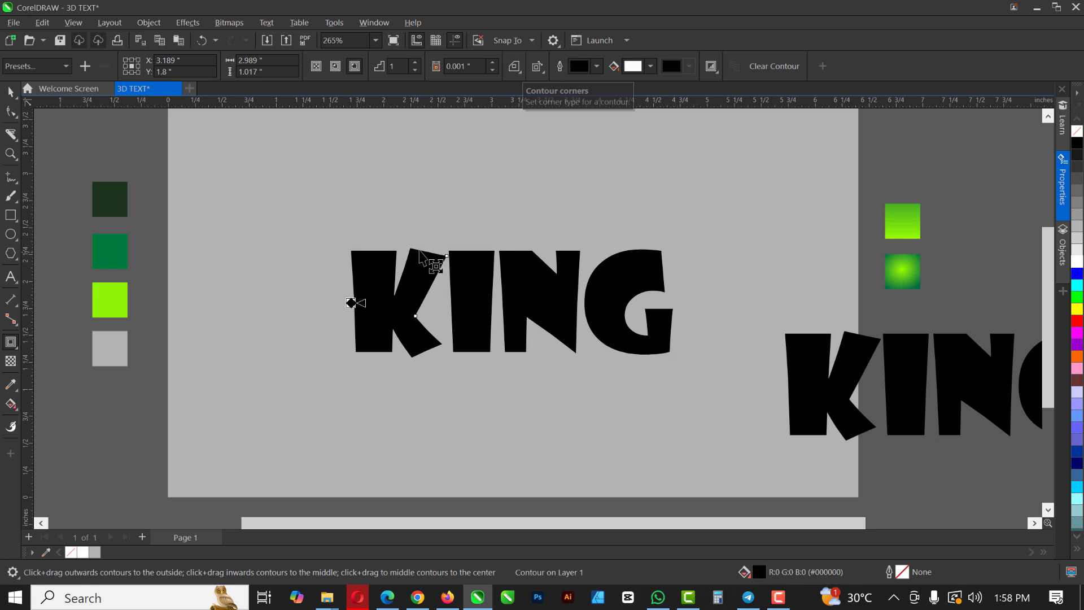
Try the round and mitered corner types on the KING contour, leaving it mitered
left_click(515, 67)
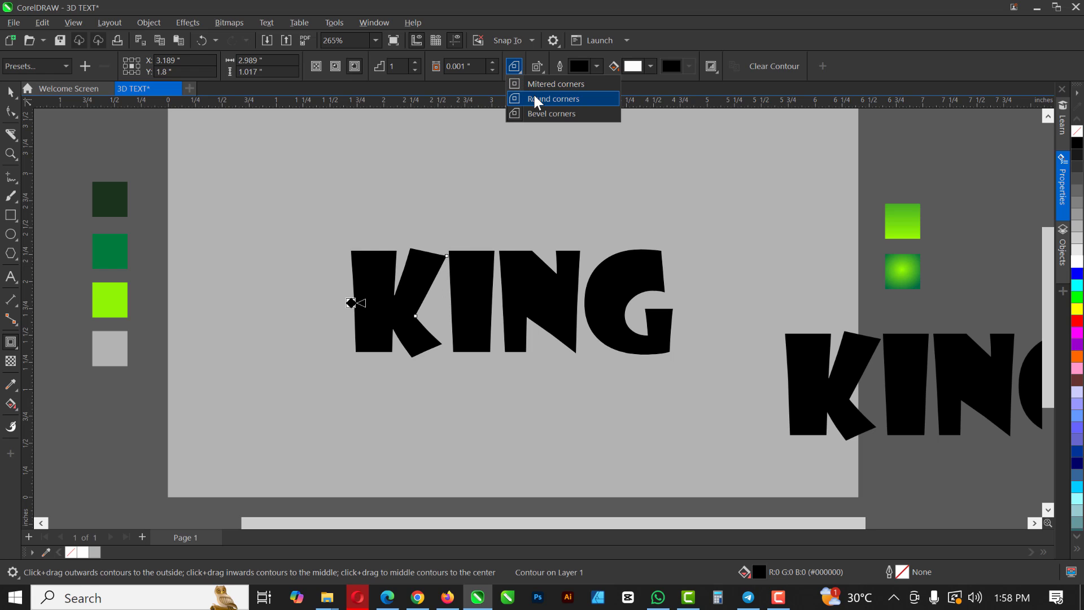
left_click(533, 93)
left_click(514, 66)
left_click(534, 85)
left_click(519, 69)
left_click(389, 265)
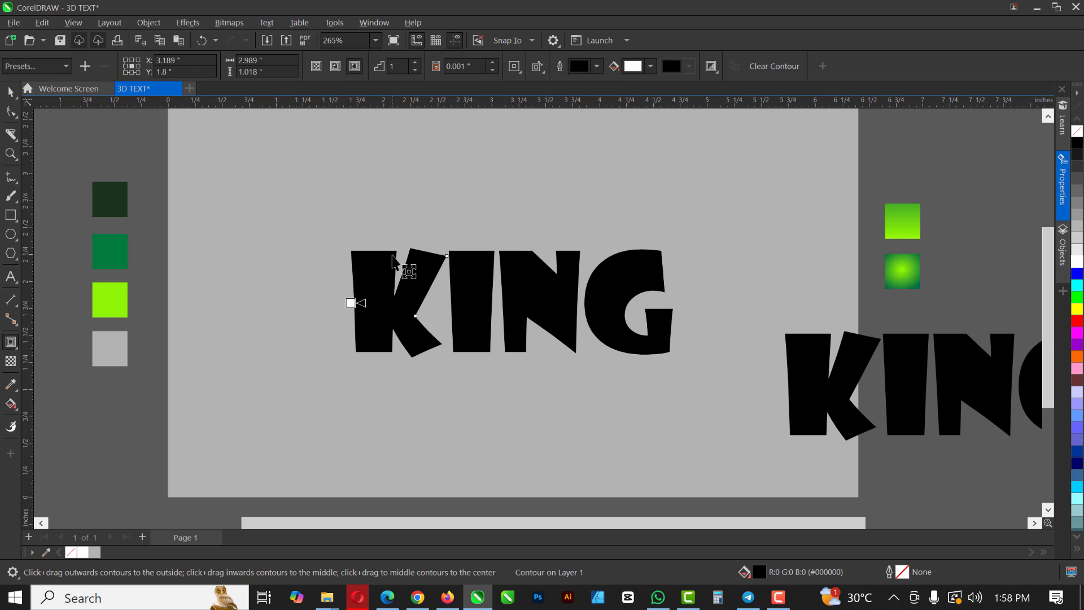
Pull the white contour outward around the KING letters to an offset of about 0.062 inches
left_click_drag(399, 261, 396, 244)
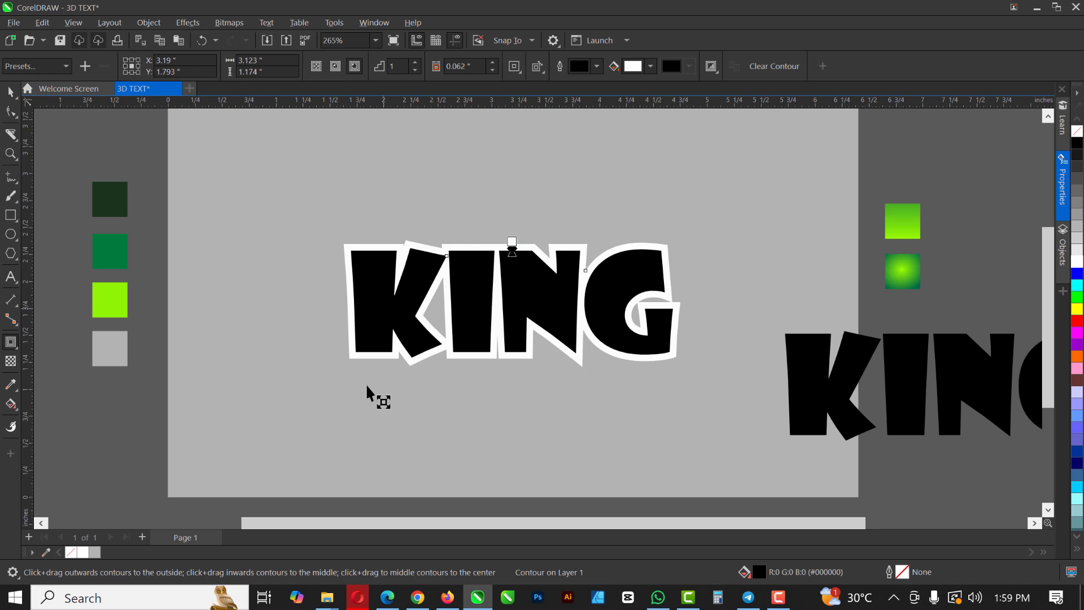
scroll(448, 241, "up", 3)
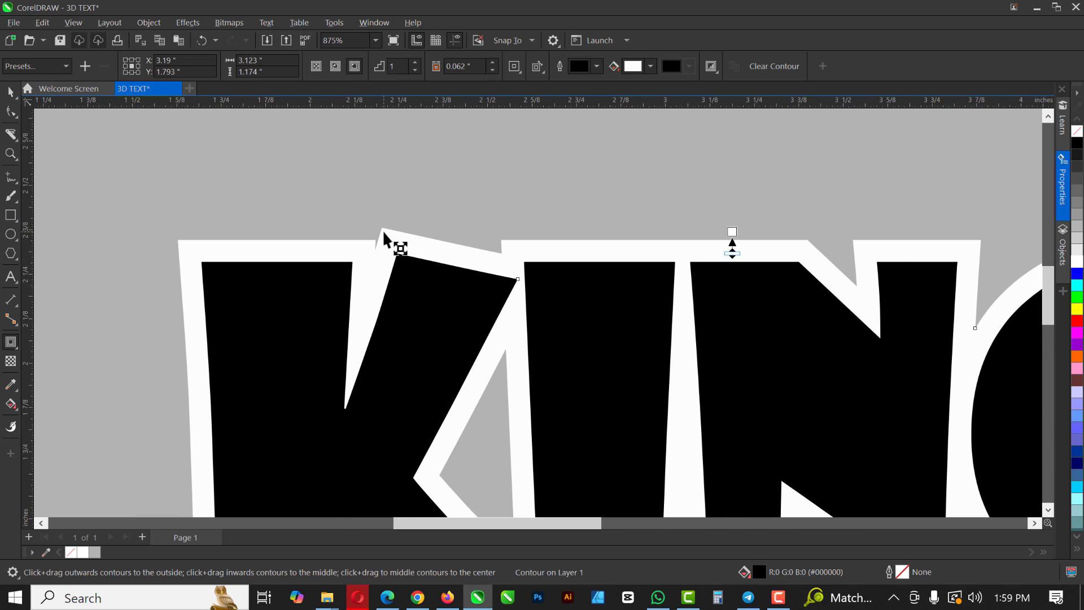
scroll(389, 249, "down", 3)
scroll(485, 342, "down", 2)
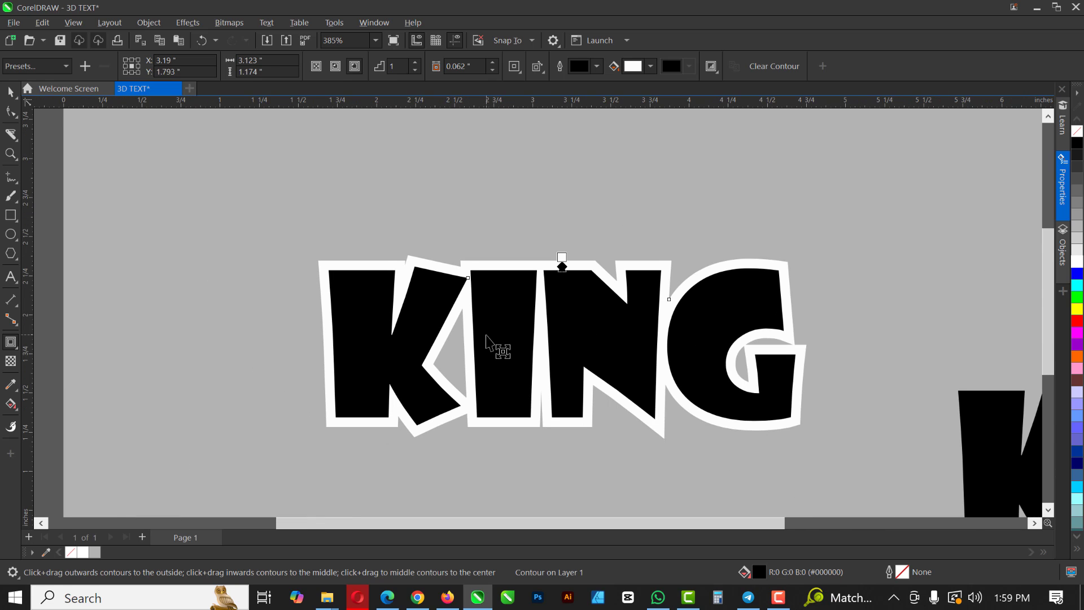
scroll(462, 285, "up", 1)
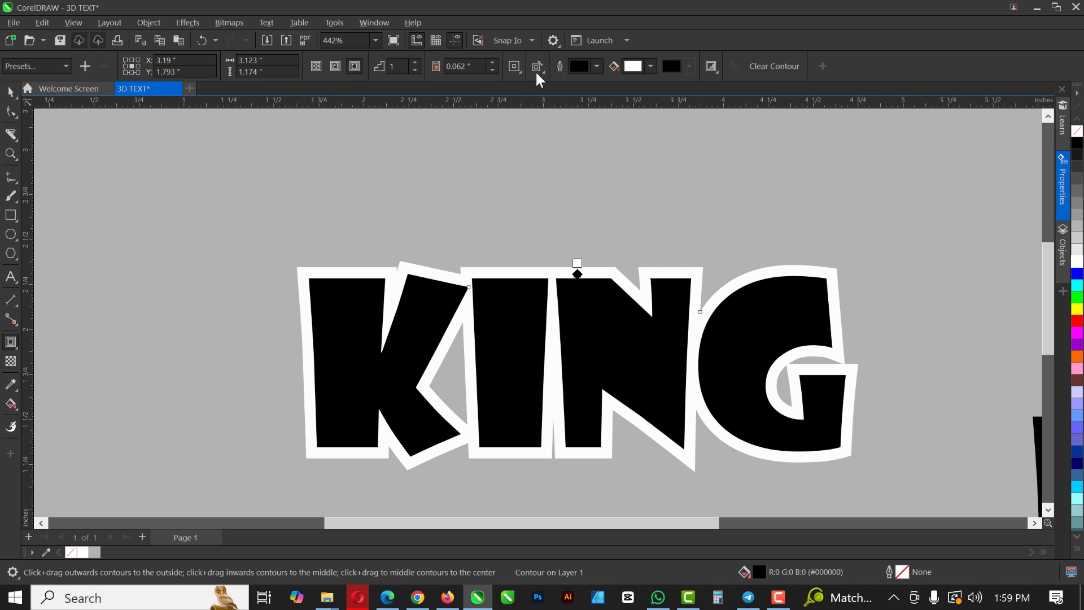
Compare mitered, round and bevel corners on the KING contour and settle on round corners
left_click(515, 67)
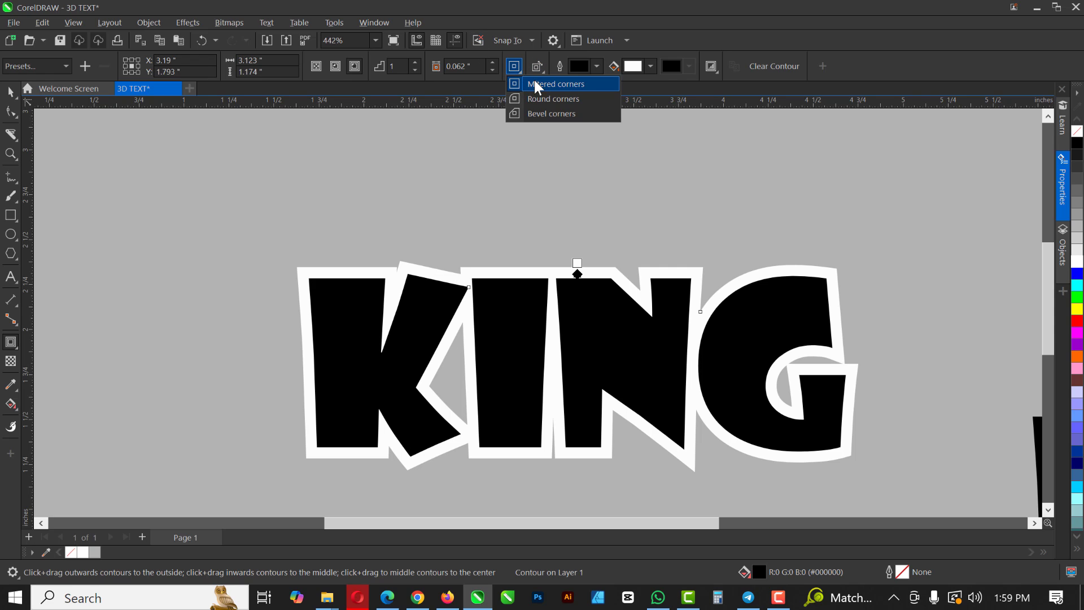
left_click(533, 83)
left_click(519, 69)
left_click(545, 101)
scroll(460, 308, "down", 1)
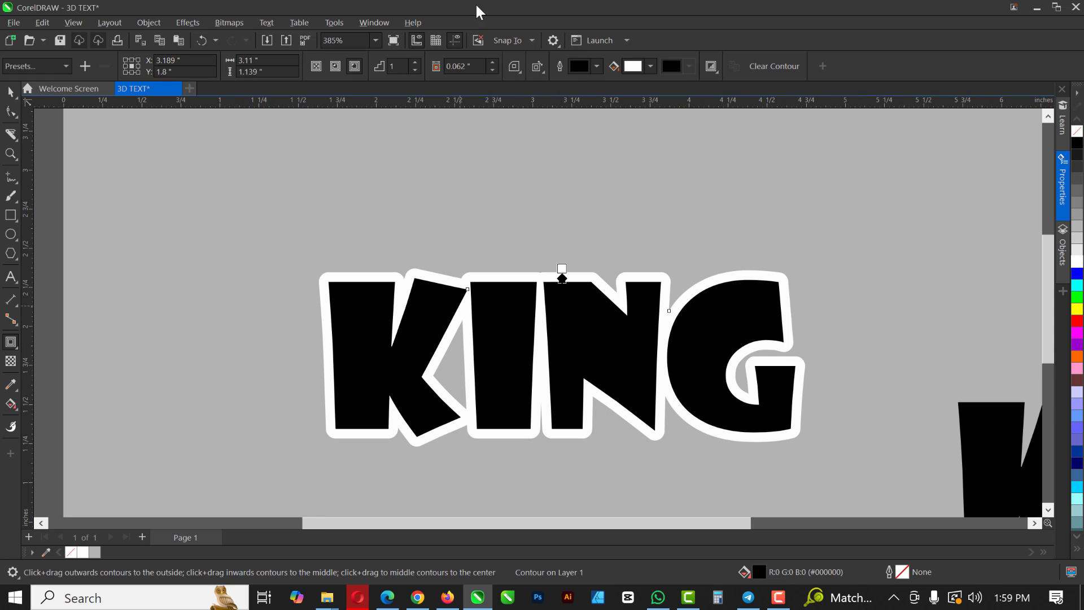
left_click(534, 69)
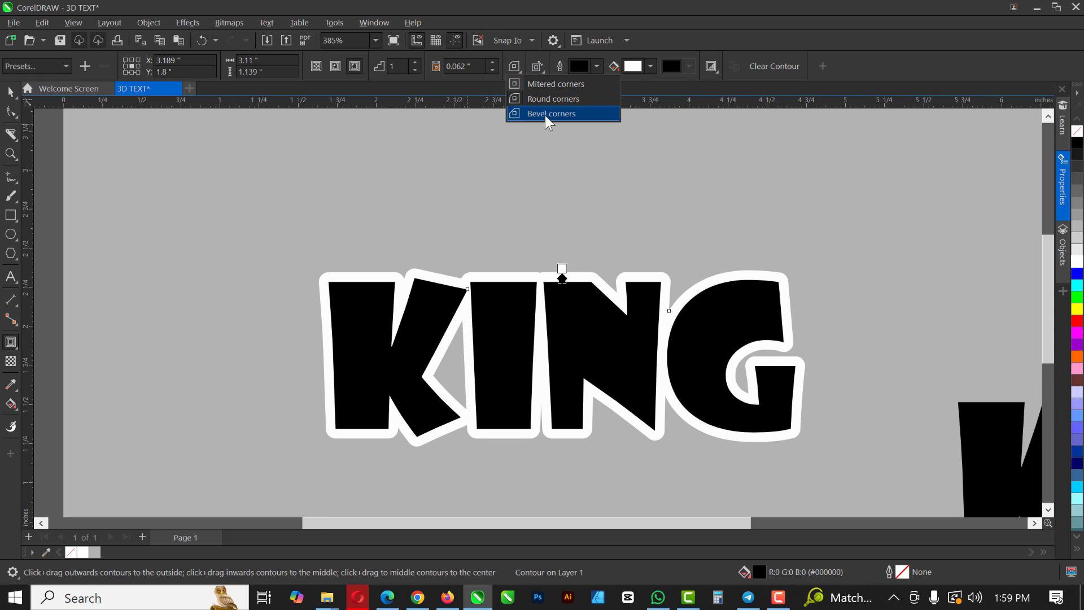
left_click(544, 116)
left_click(517, 72)
left_click(550, 100)
scroll(443, 316, "down", 2)
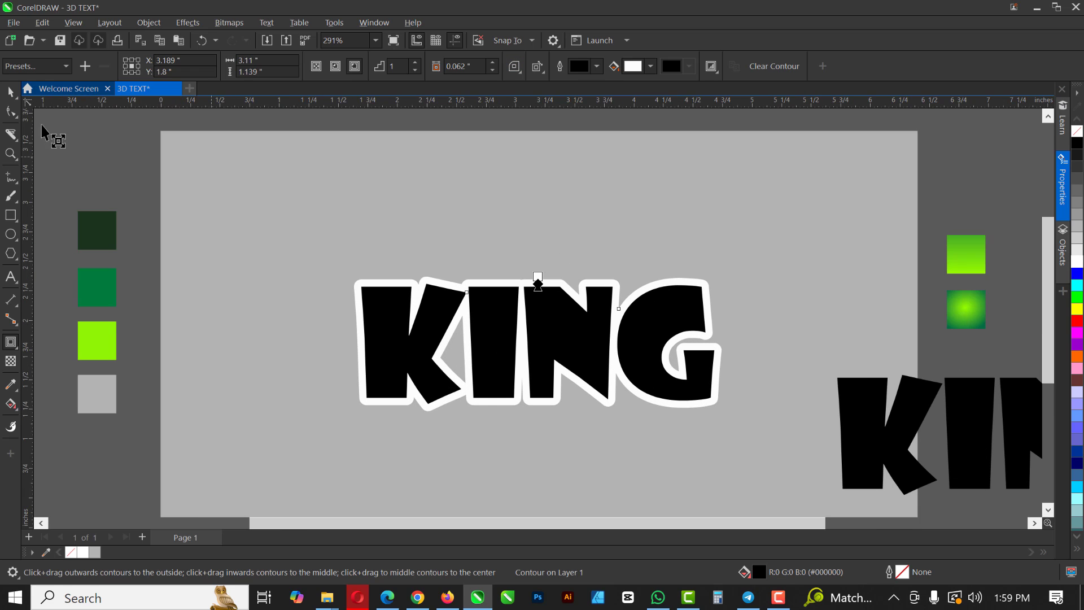
Break the contour apart from the KING letters so that both are separate objects, and deselect them
left_click(11, 92)
left_click(11, 134)
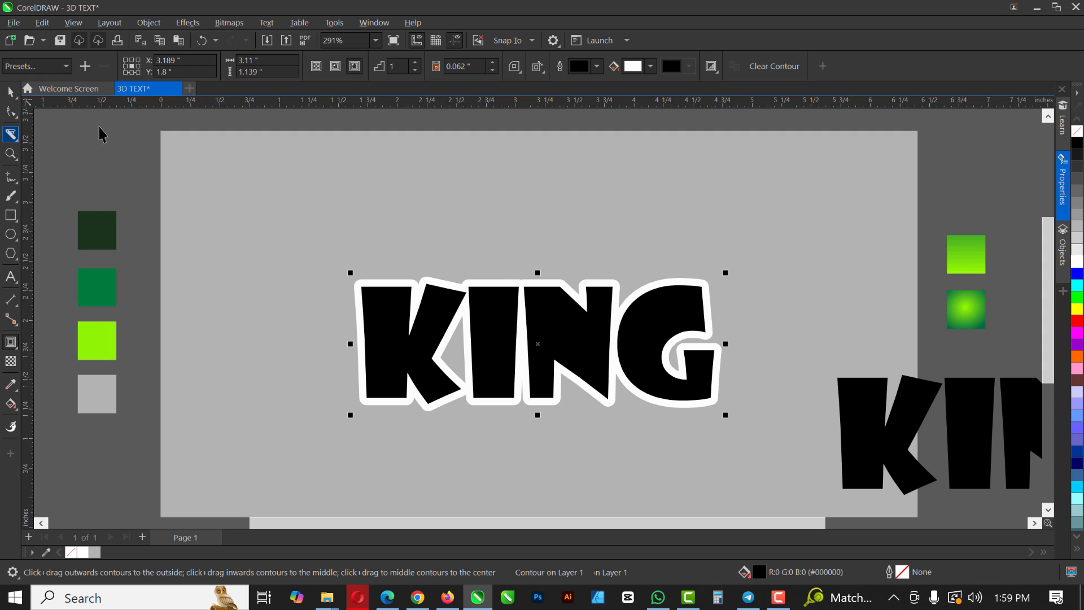
left_click(146, 21)
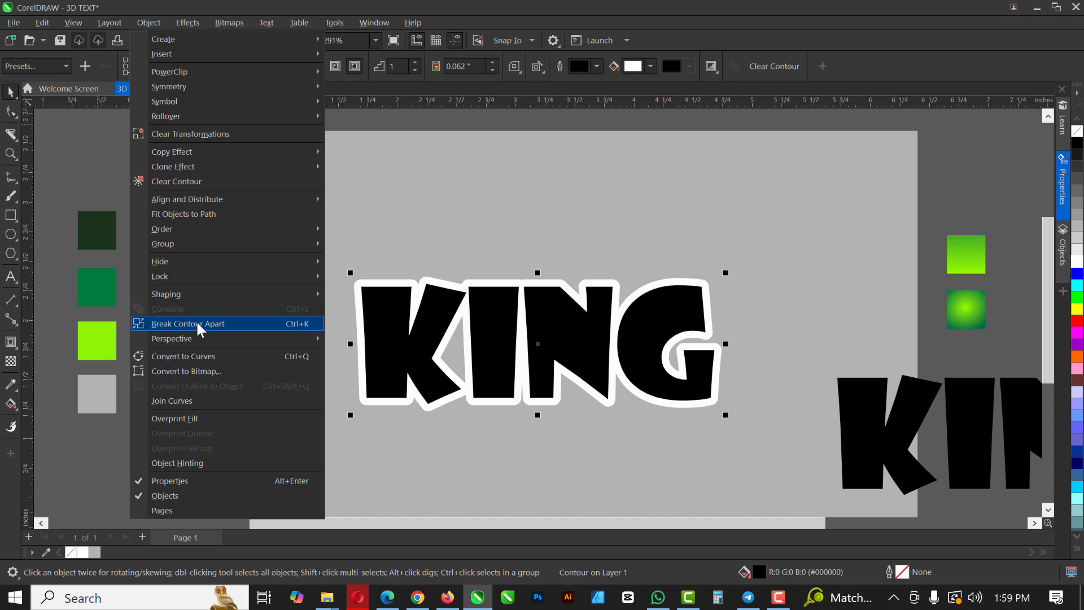
left_click(195, 320)
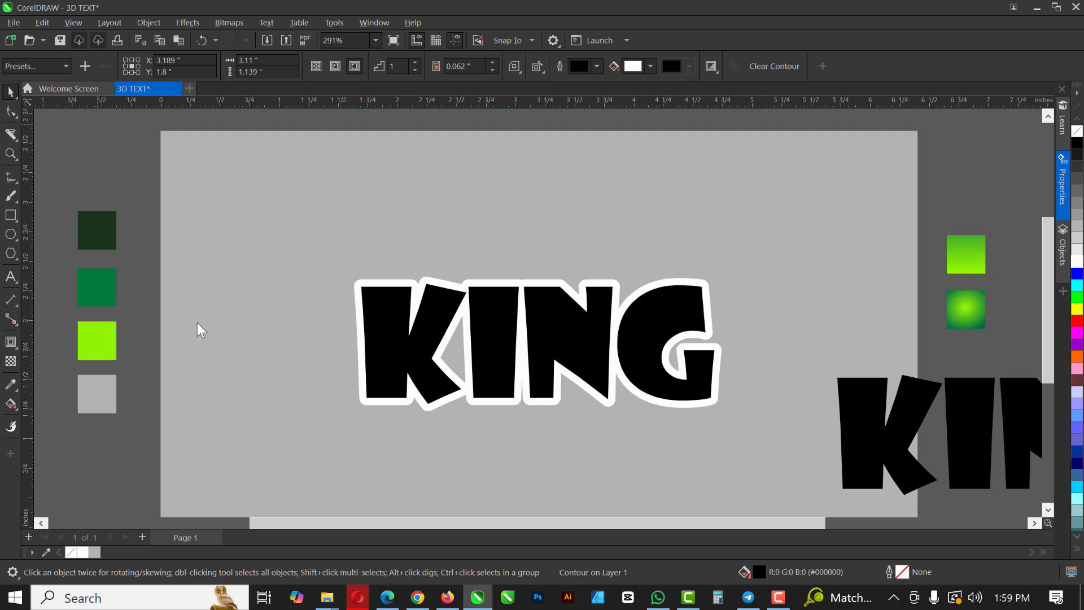
left_click(268, 179, "shift")
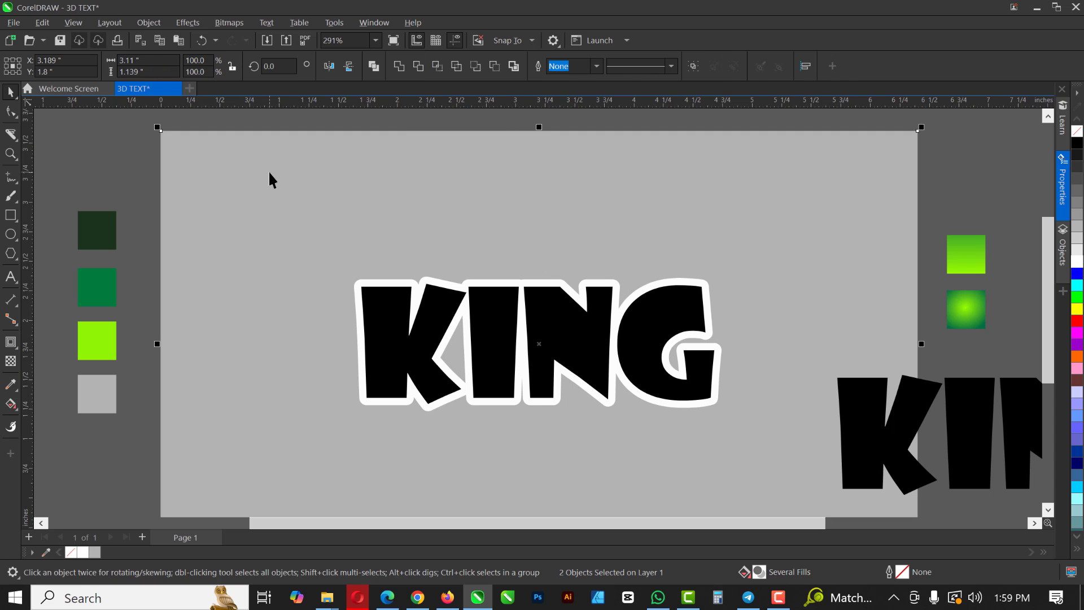
left_click(269, 174)
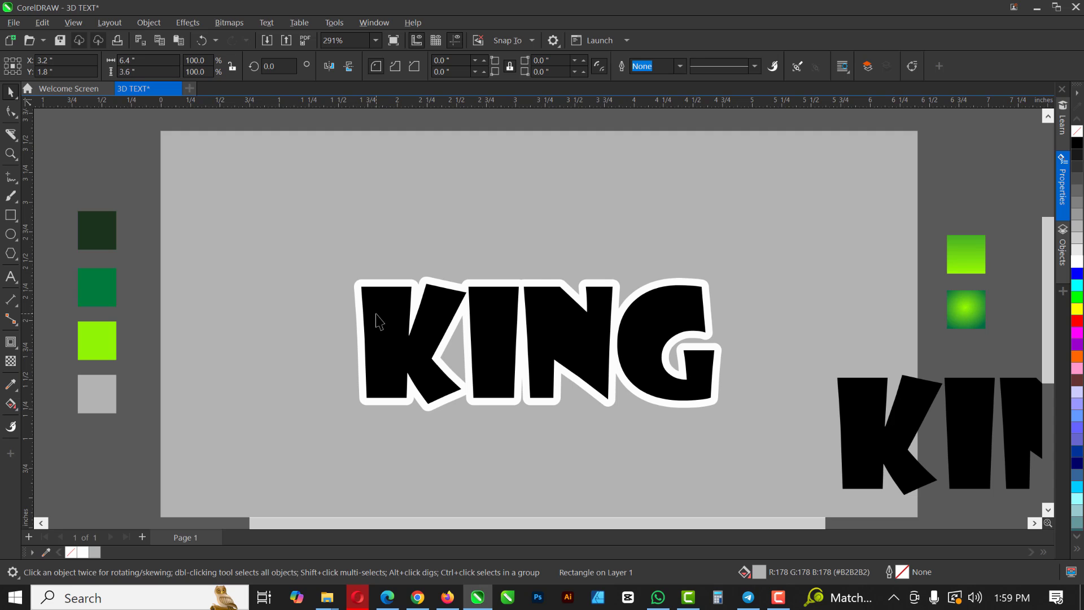
Test the separation by moving the white contour shape up away from the black letters, and undo the move
left_click(377, 322)
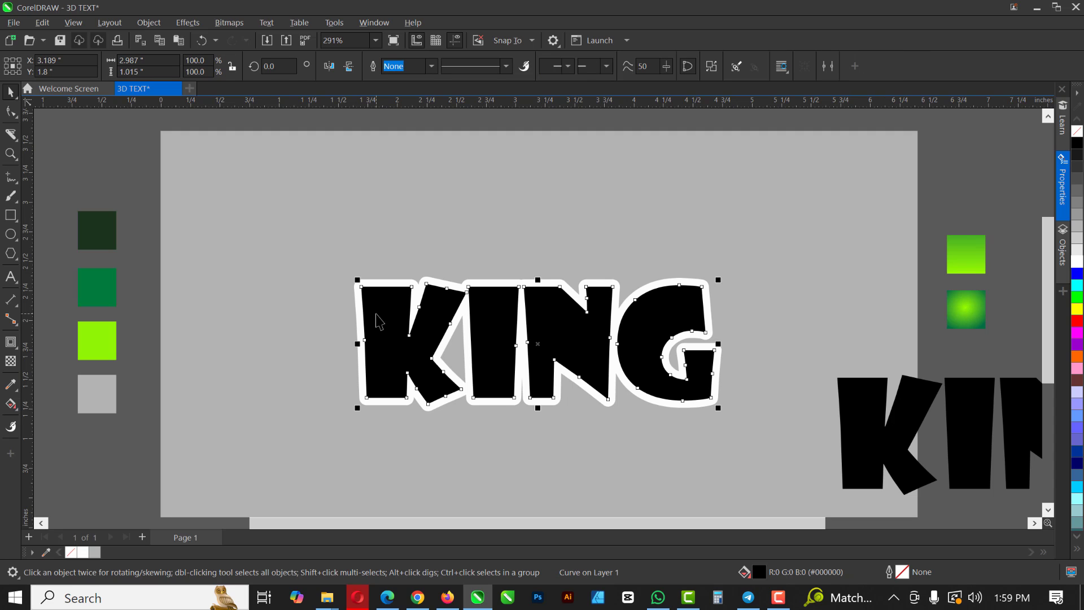
left_click(329, 243)
left_click(377, 281)
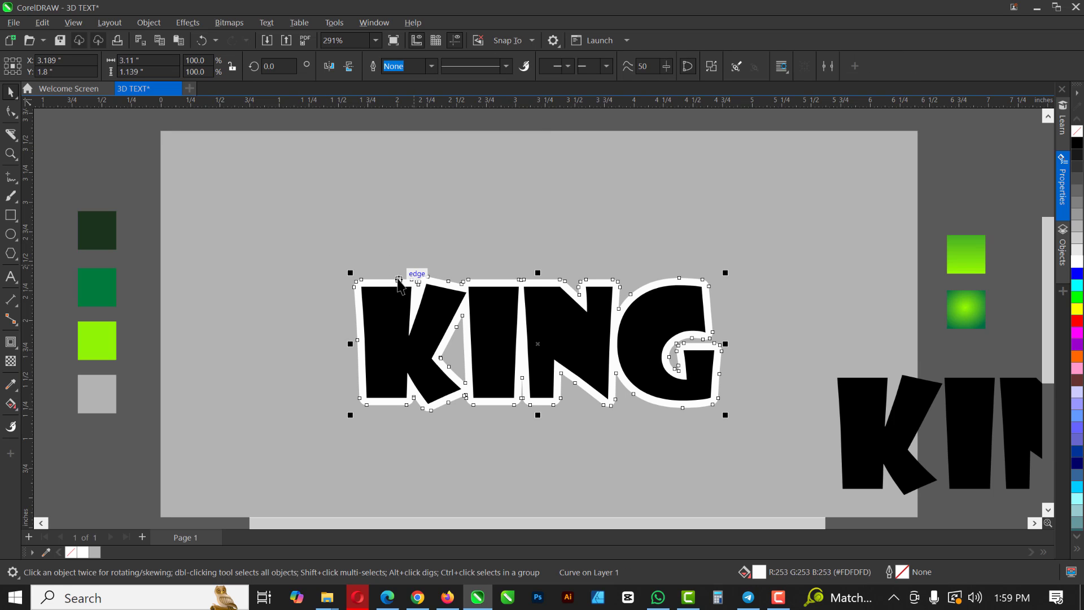
left_click_drag(397, 284, 384, 209)
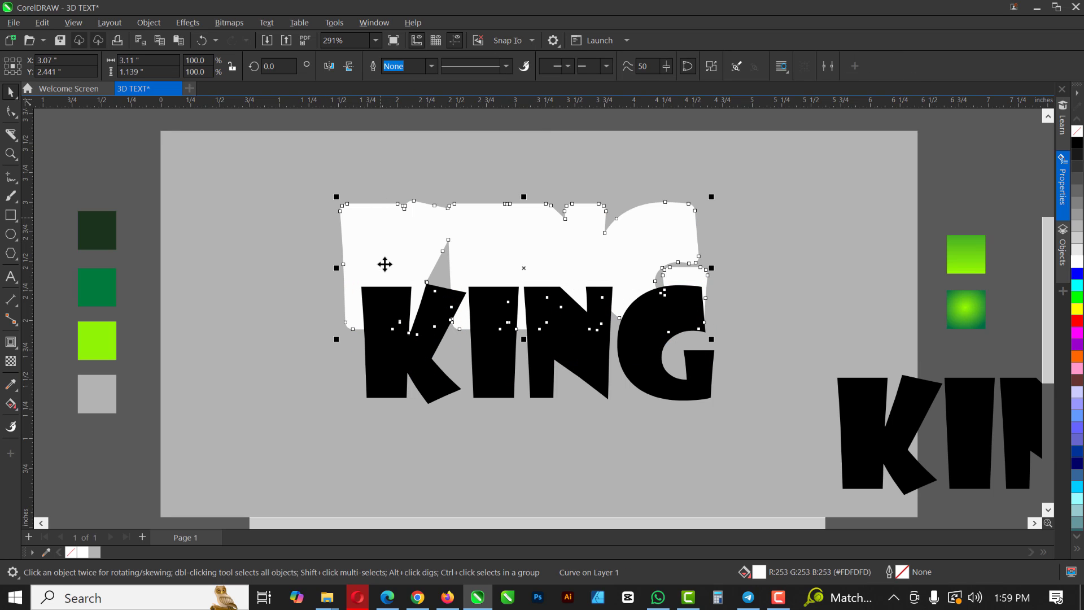
key("ctrl+z")
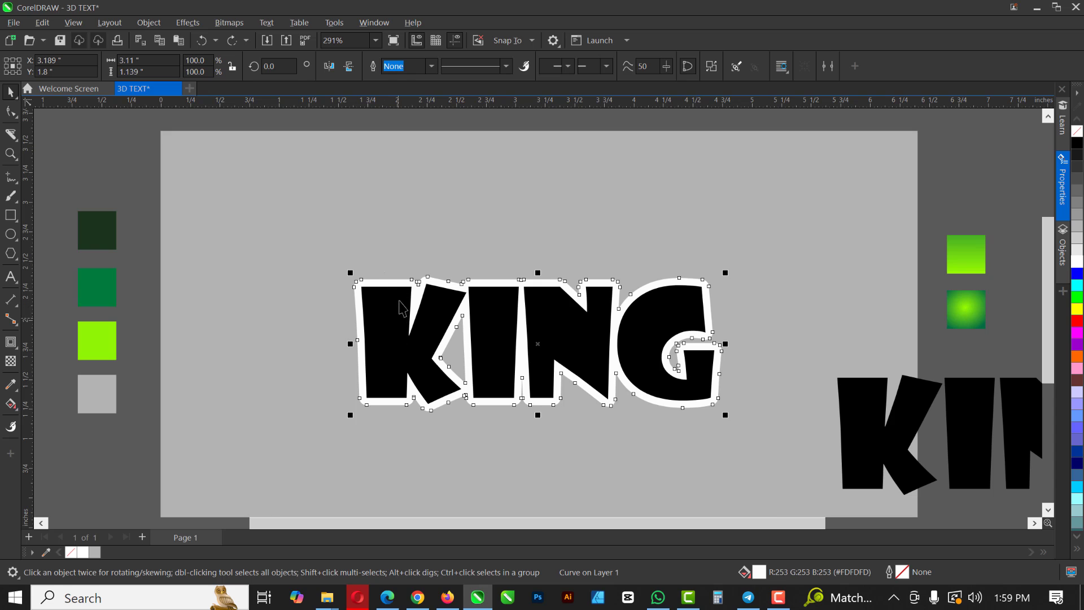
Select the black KING letters, test moving them up away from the white contour shape, and undo the move
scroll(401, 307, "up", 2)
scroll(399, 273, "down", 1)
left_click(384, 327)
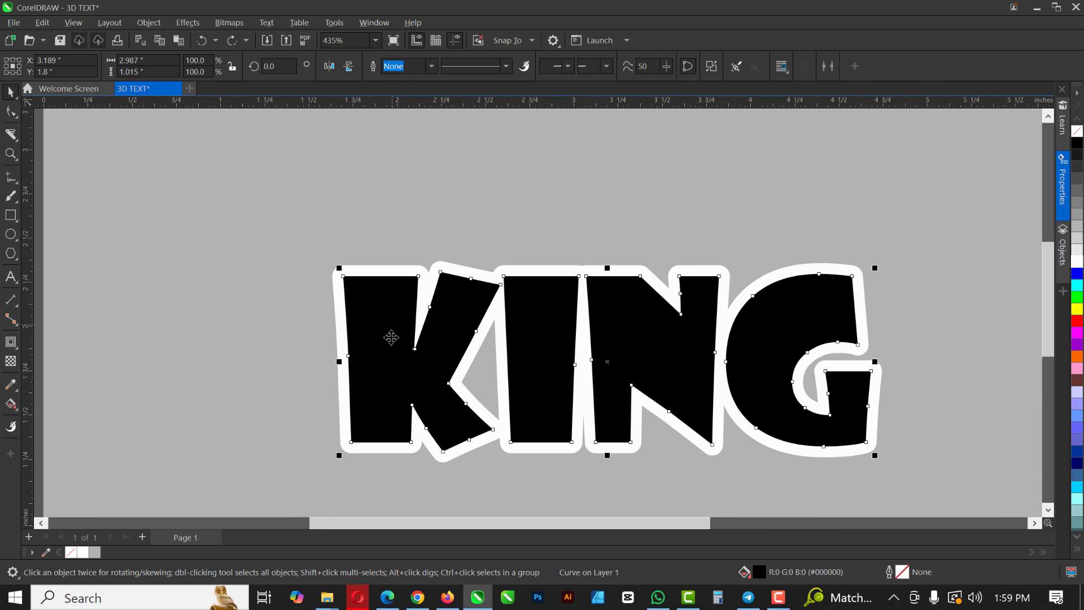
scroll(377, 288, "down", 4)
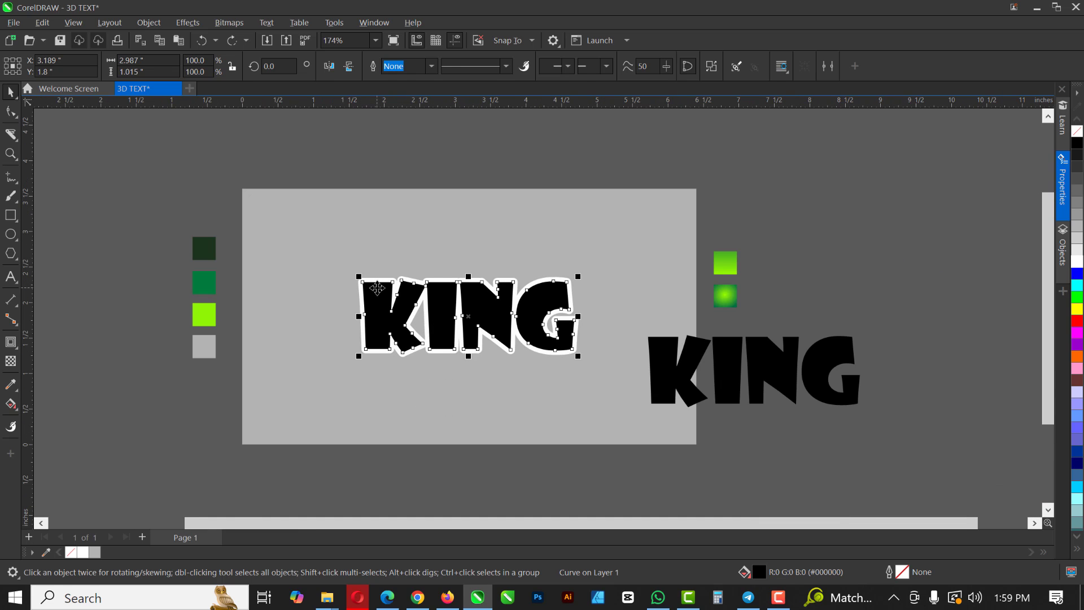
scroll(377, 288, "up", 3)
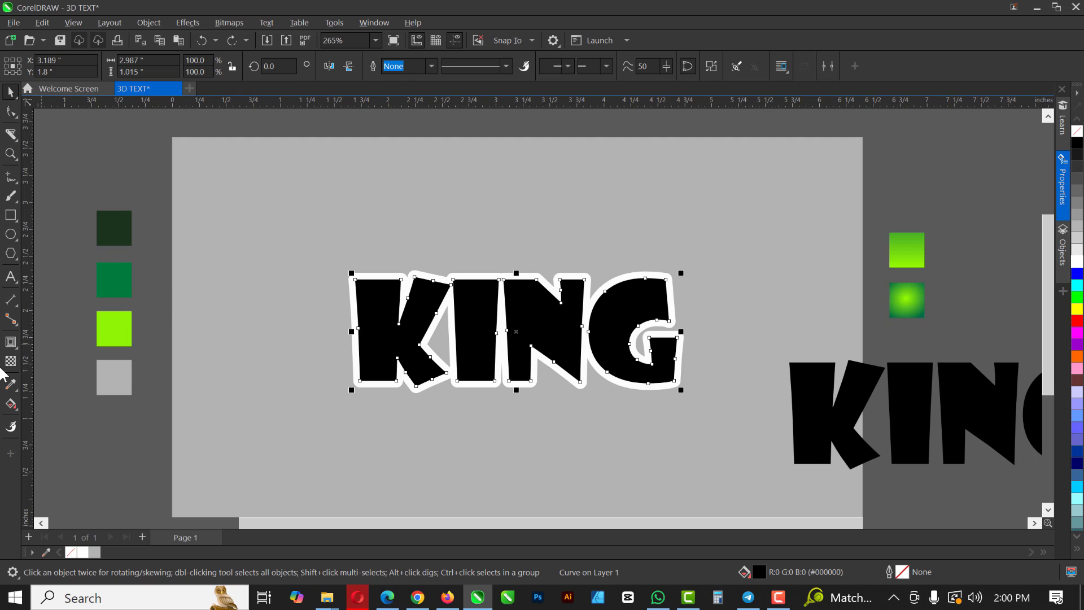
left_click_drag(378, 314, 382, 278)
key("ctrl+z")
Sample the medium green swatch (#007B3C) and fill the black KING letters on the page with it
left_click(12, 387)
left_click(122, 272)
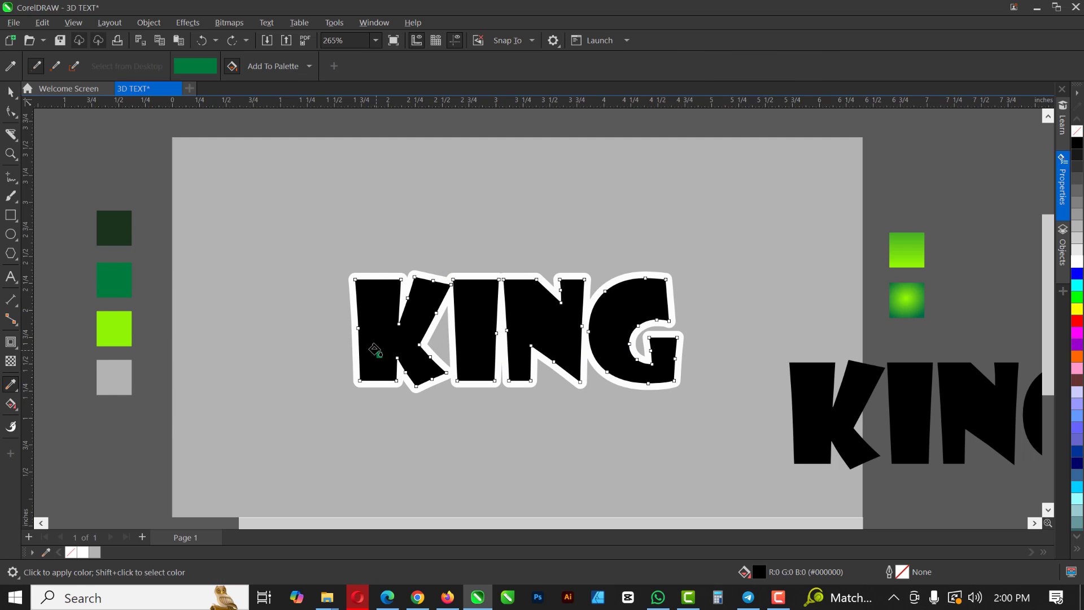
left_click(376, 341)
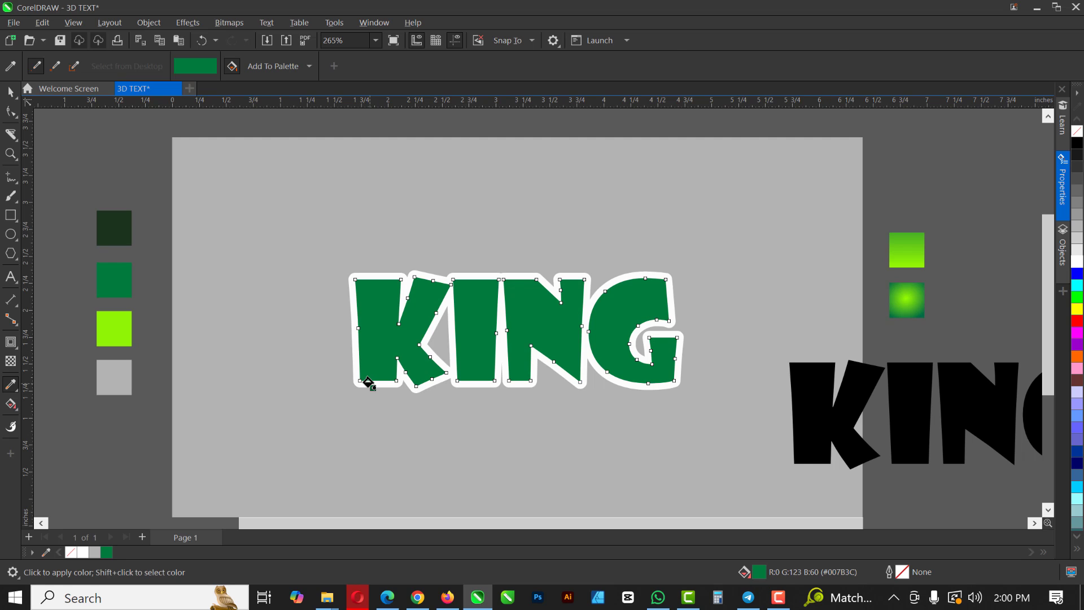
key("space")
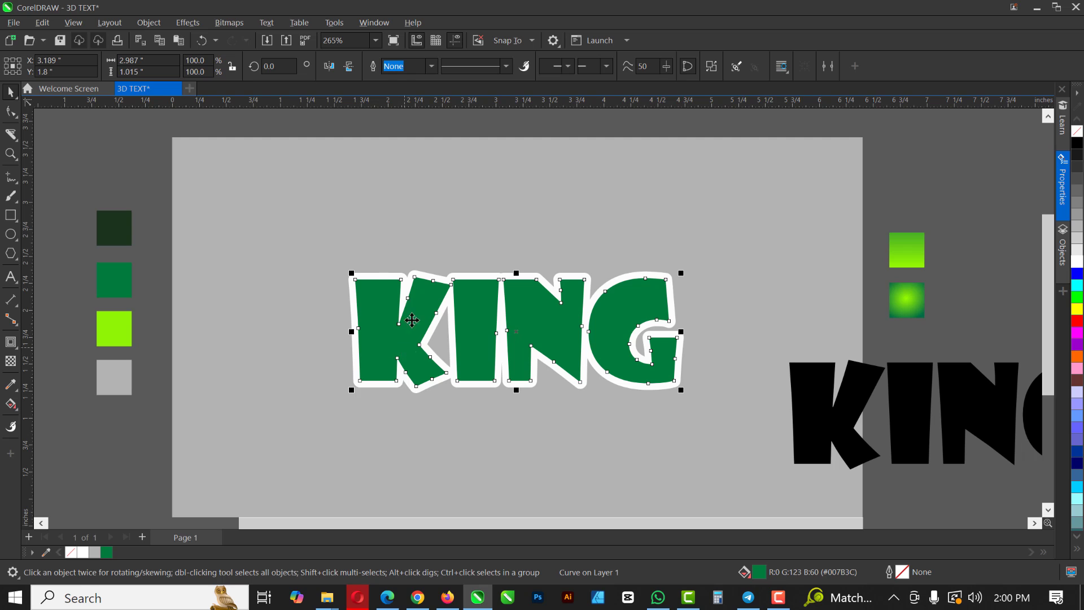
Select the white contour shape, test moving it up behind the green letters, and undo the move
scroll(370, 279, "up", 1)
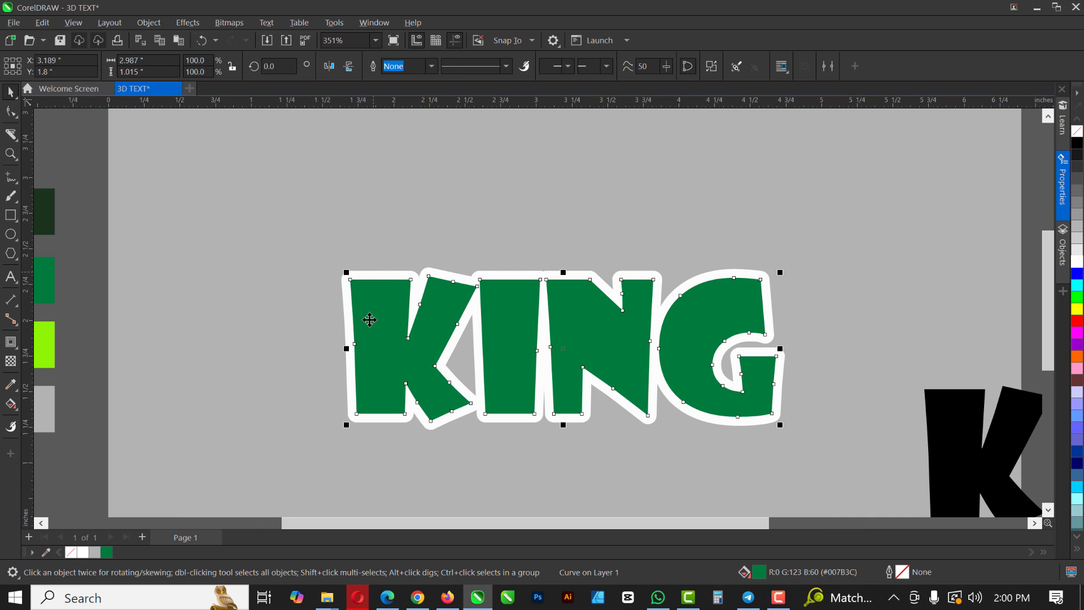
left_click(400, 278)
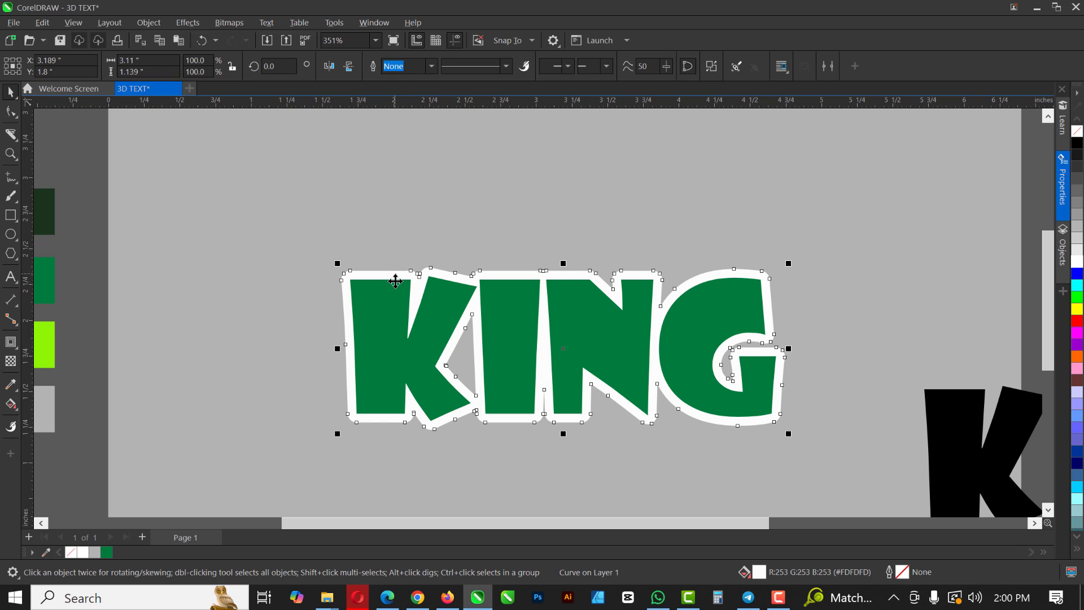
left_click_drag(398, 282, 395, 244)
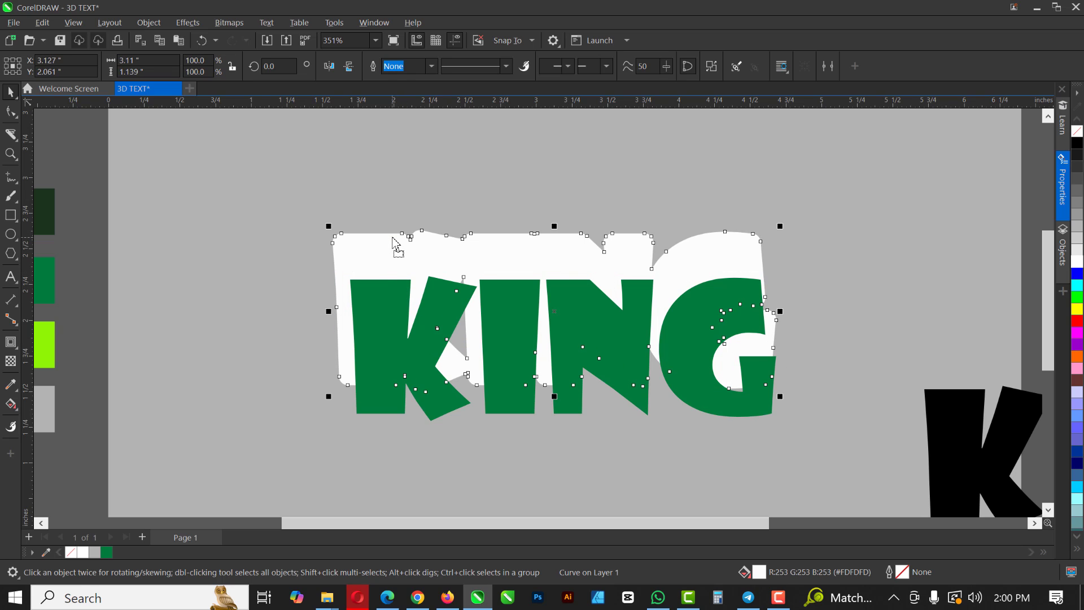
key("ctrl+z")
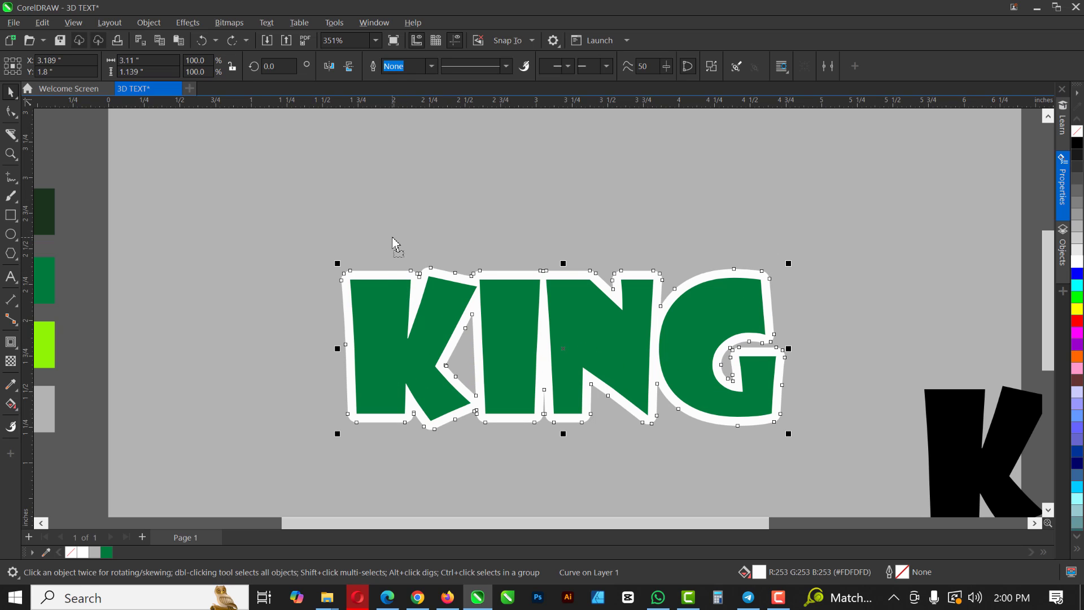
Pull a second contour outward from the white KING shape to an offset of about 0.066 inches
left_click(11, 345)
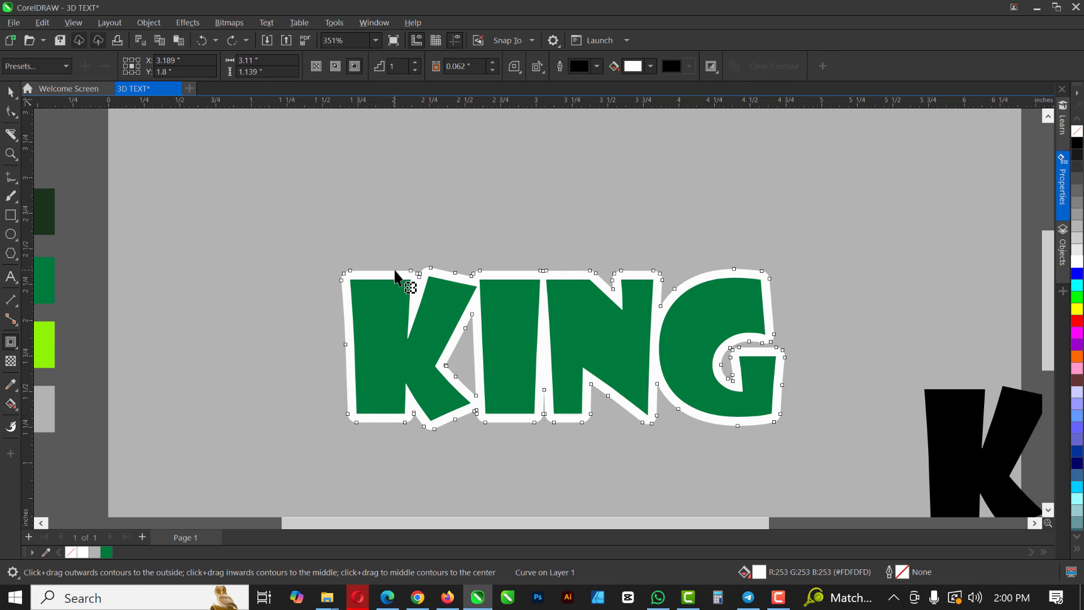
left_click_drag(395, 270, 386, 252)
left_click_drag(387, 250, 389, 252)
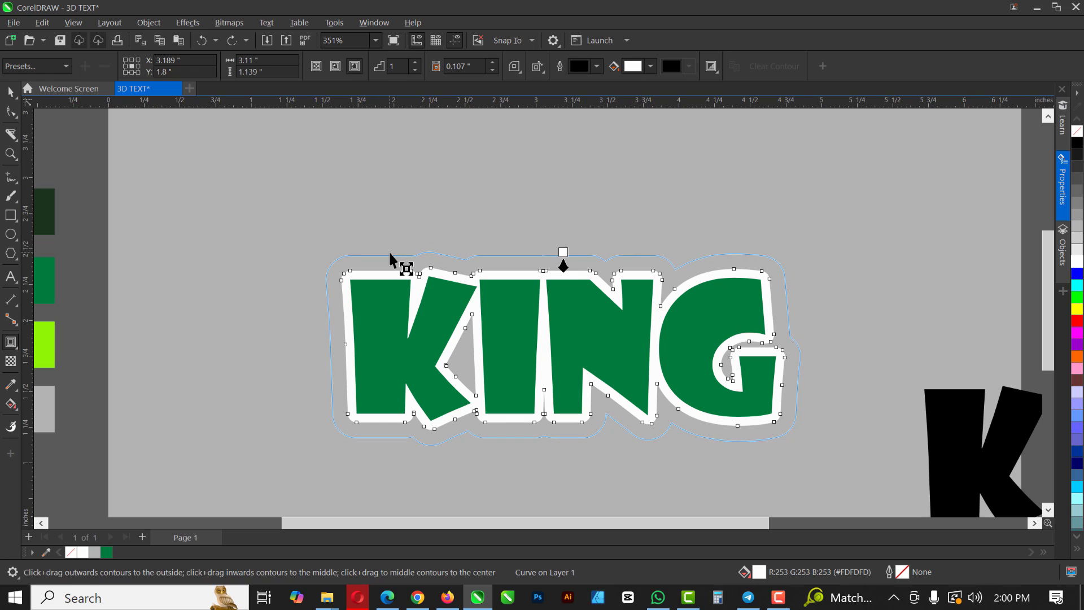
left_click_drag(391, 253, 395, 255)
left_click_drag(395, 255, 426, 259)
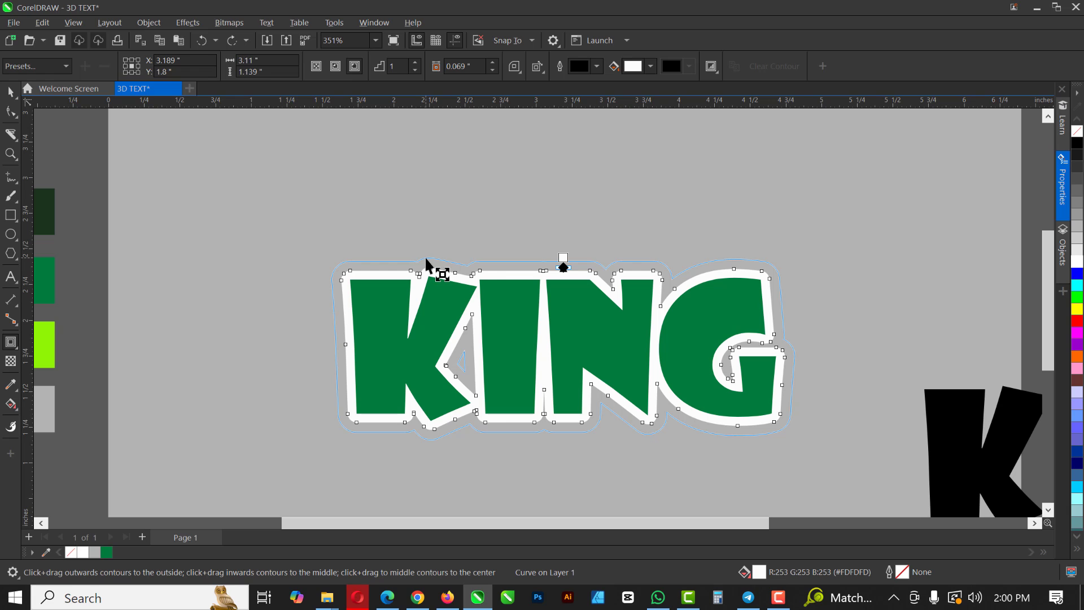
left_click_drag(426, 260, 427, 261)
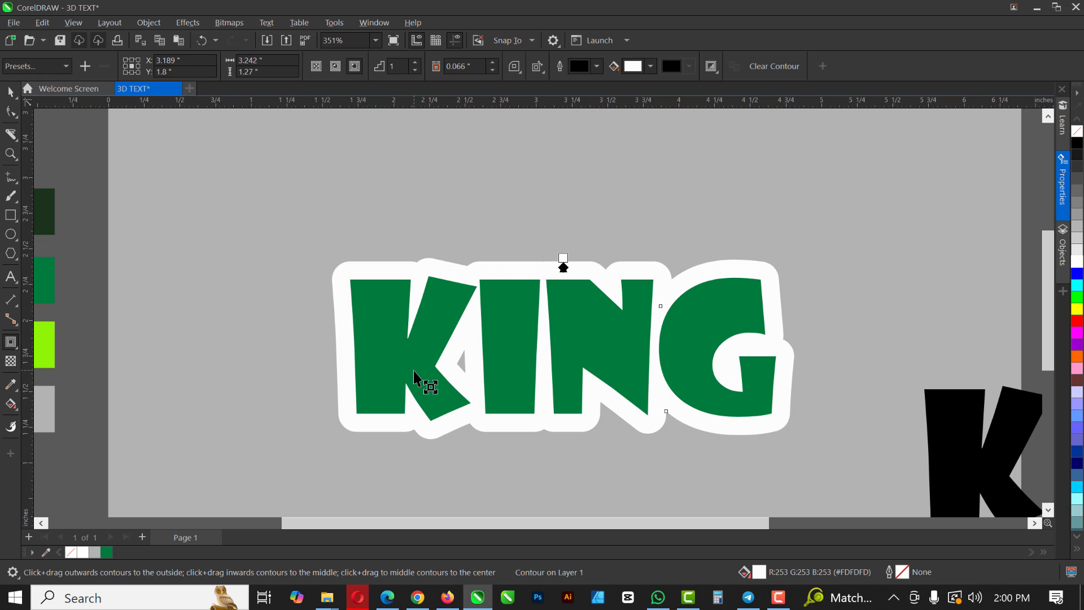
Colour the new outer contour light red (#C76969) and widen its offset to about 0.11 inches
left_click(650, 66)
left_click(676, 149)
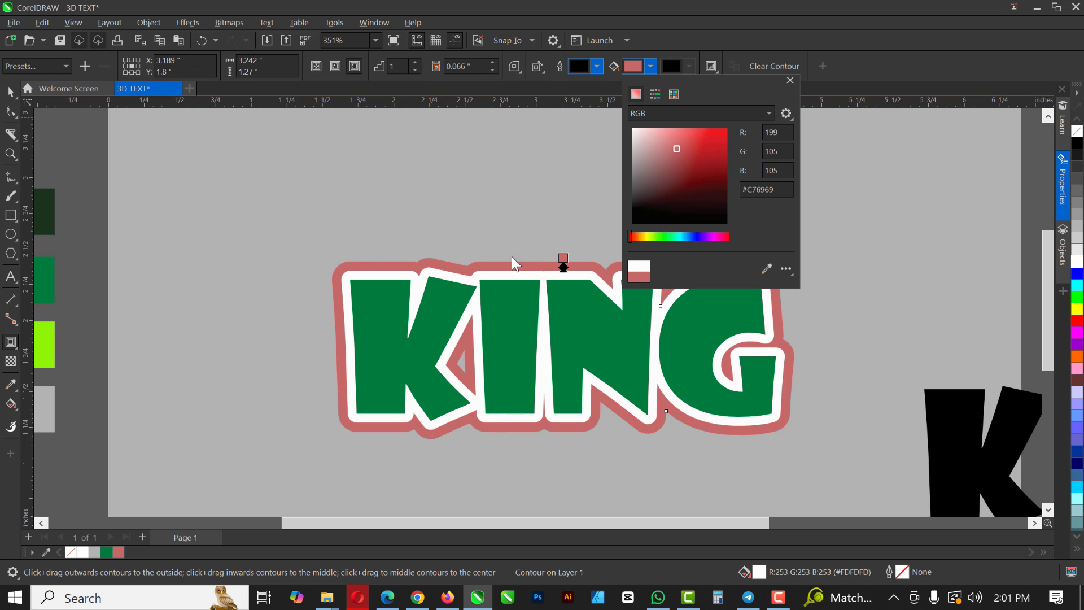
left_click(503, 217)
left_click_drag(564, 258, 563, 282)
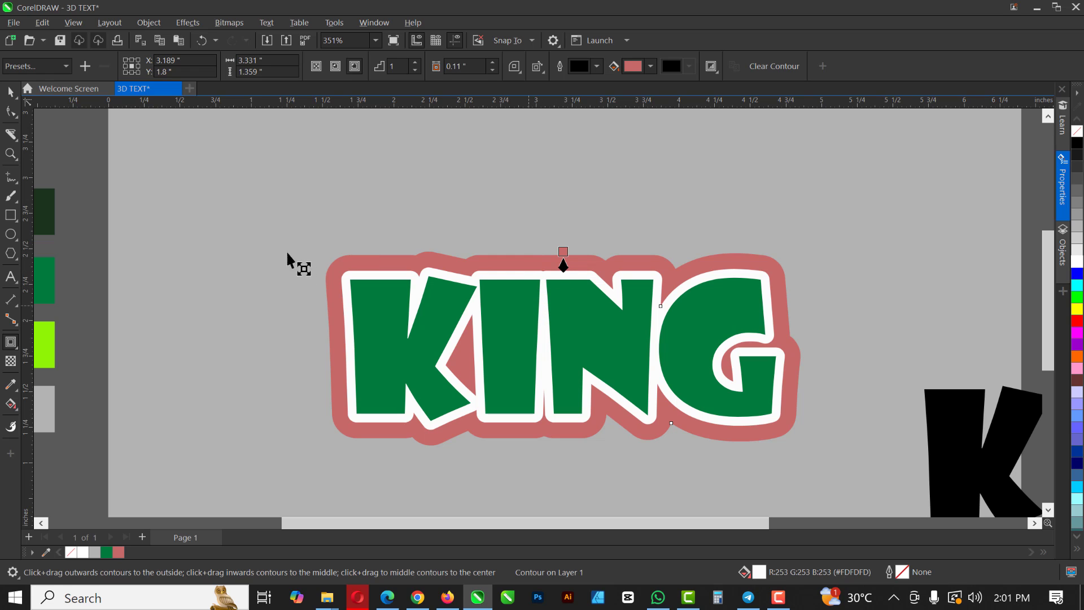
Test moving the white shape together with its red contour up from the green letters, and undo the move
left_click(11, 91)
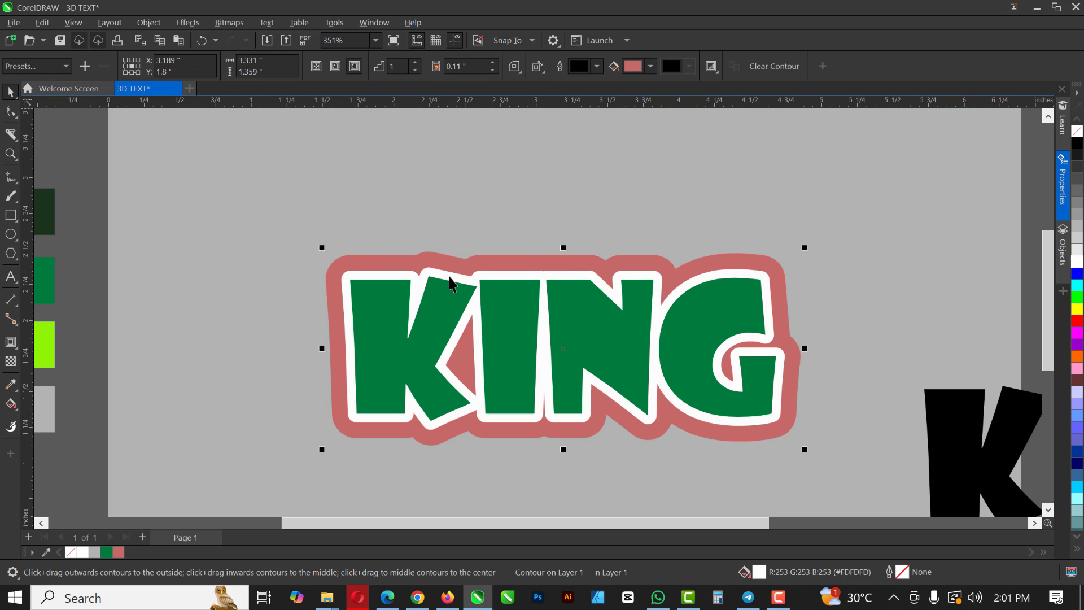
left_click_drag(451, 257, 449, 213)
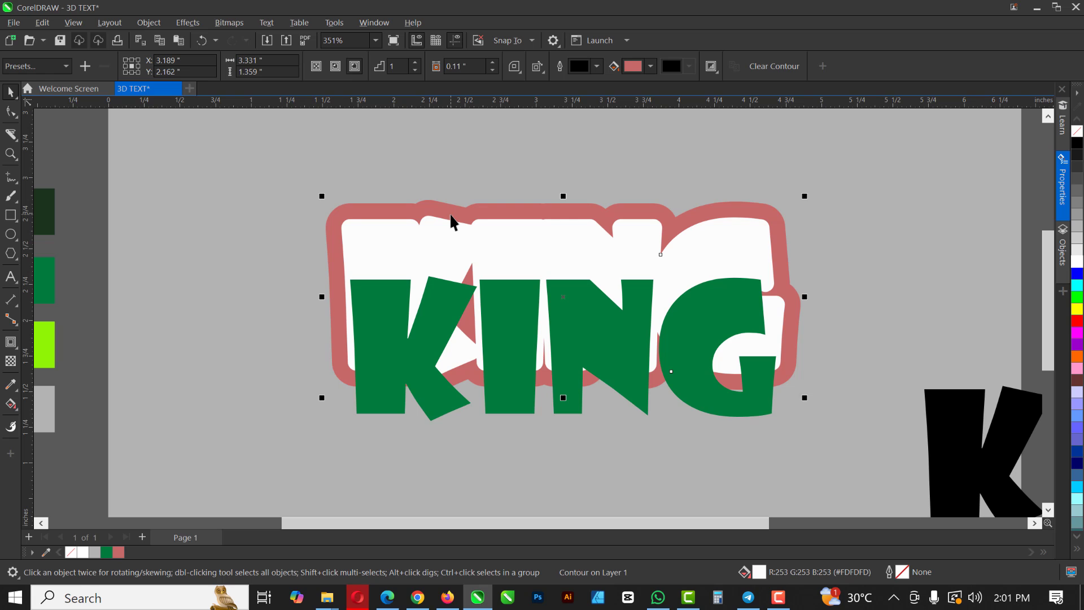
key("ctrl+z")
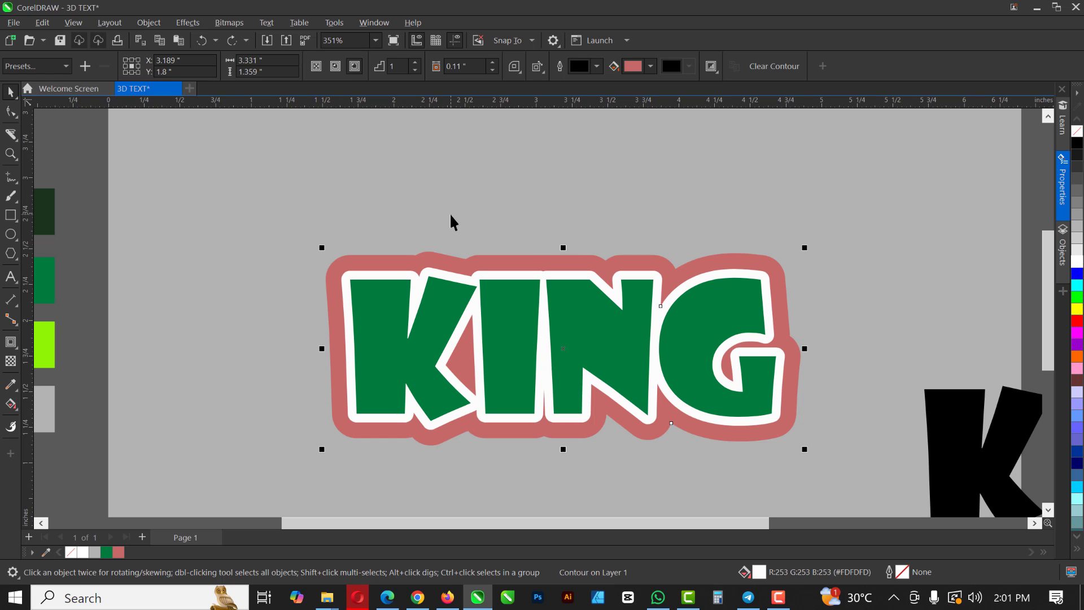
Break the red contour apart from the white shape so that both are separate objects, and deselect them
left_click(148, 22)
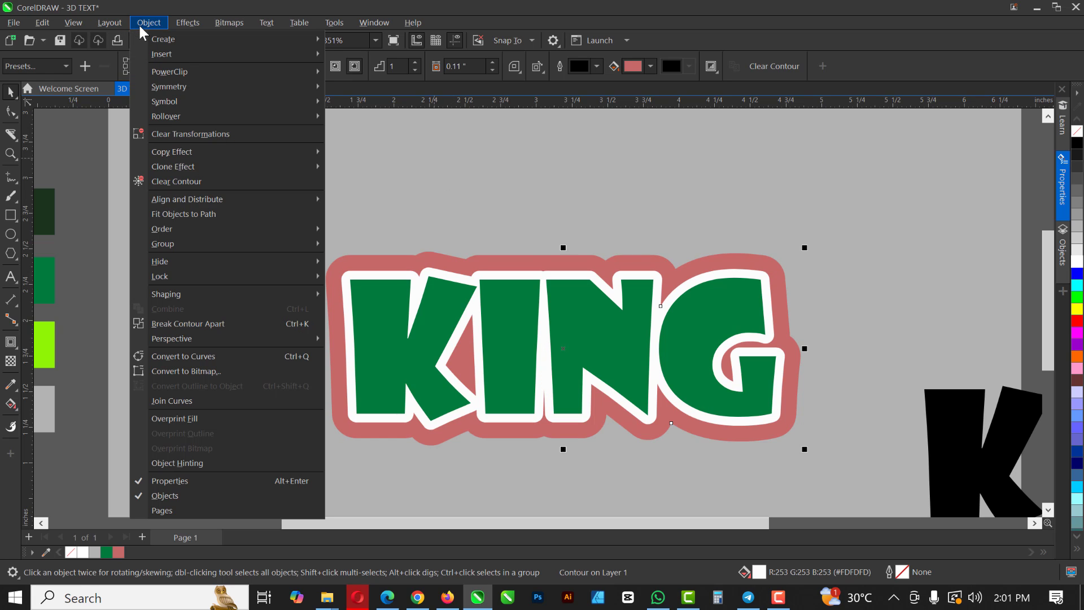
left_click(224, 324)
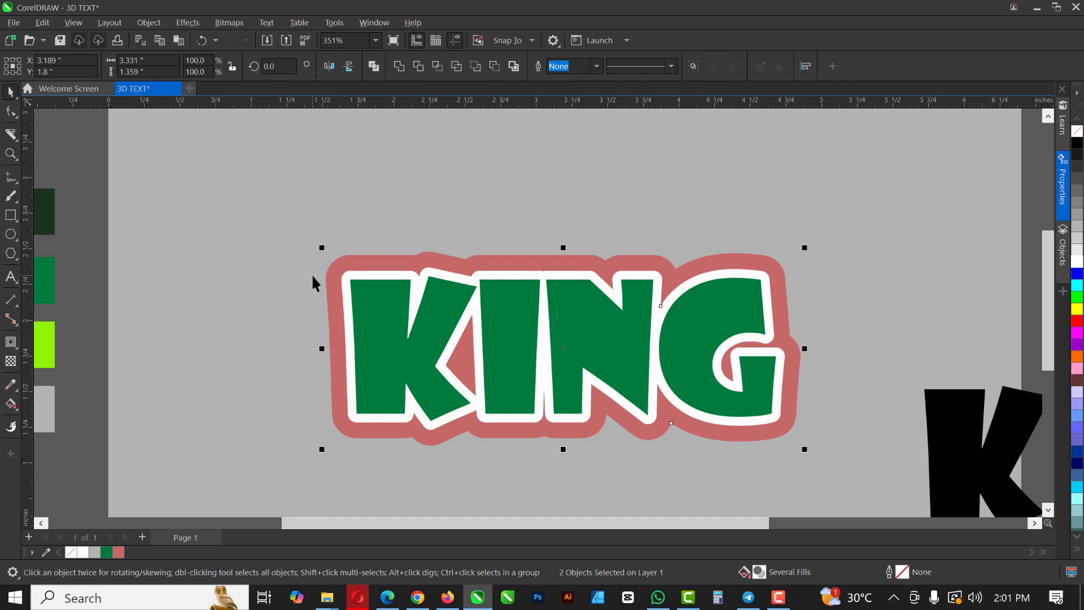
left_click(252, 280)
Test the separation by moving the red shape and the white shape away from the letters, and undo the moves
left_click_drag(346, 264, 297, 167)
key("ctrl+z")
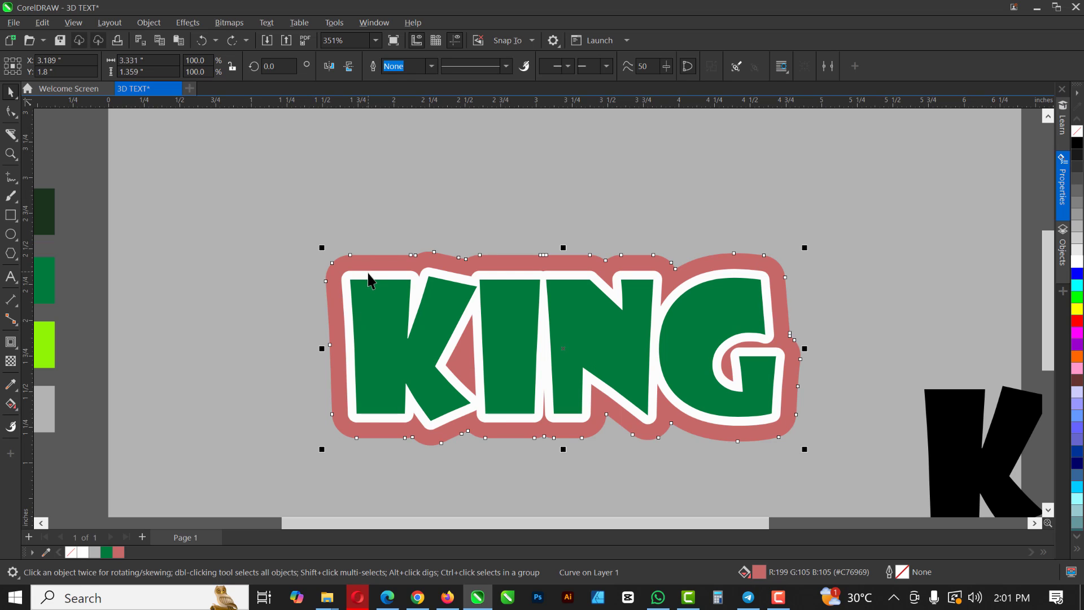
left_click_drag(363, 280, 358, 244)
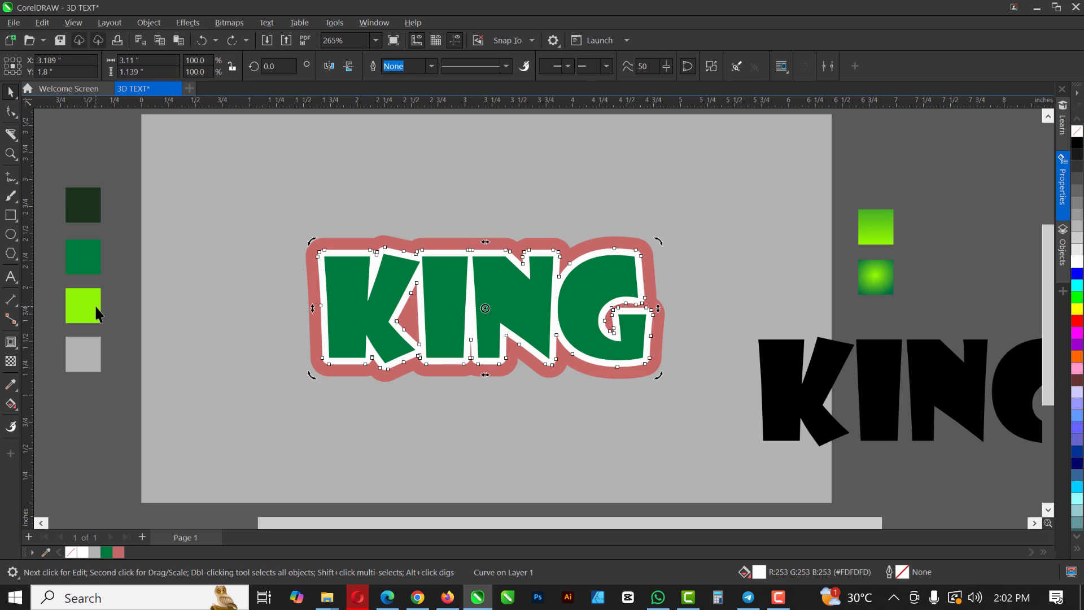
Sample the dark green swatch (#1B331D) and fill the white shape around the KING letters with it
left_click(369, 256)
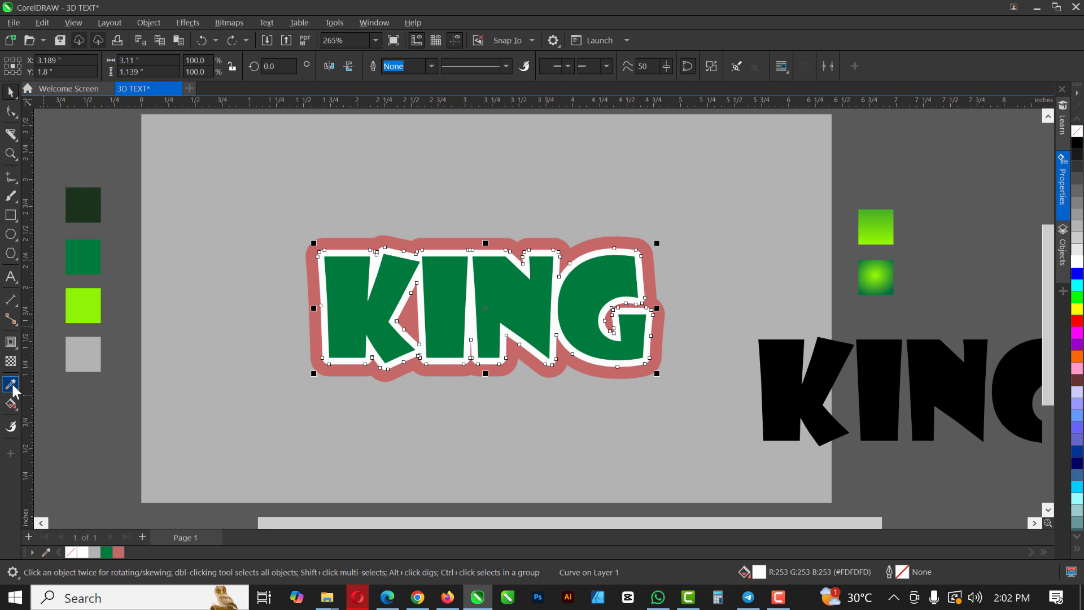
scroll(327, 254, "up", 1)
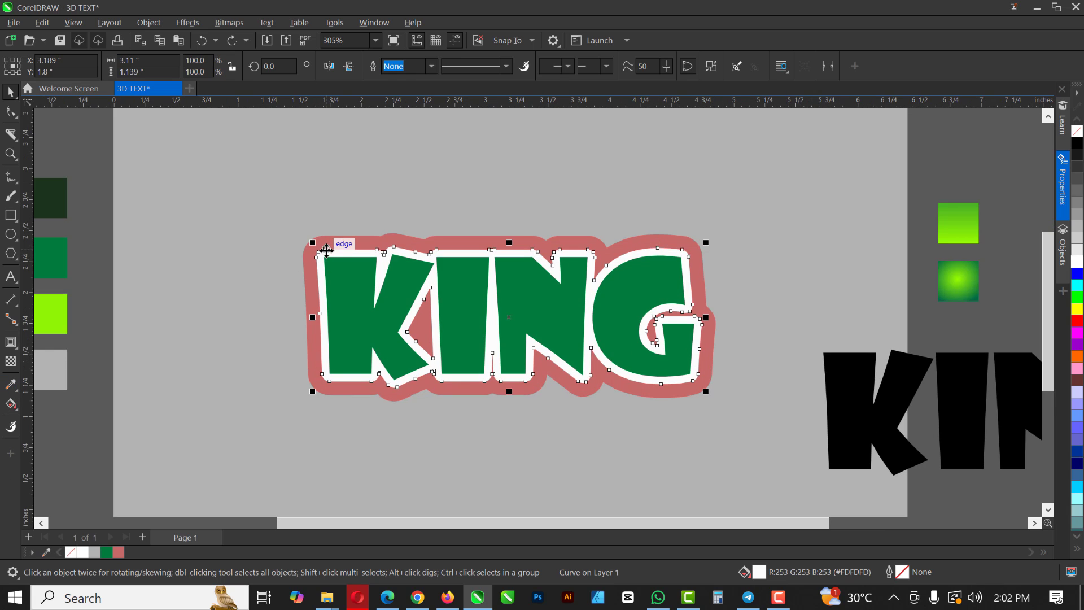
left_click(10, 384)
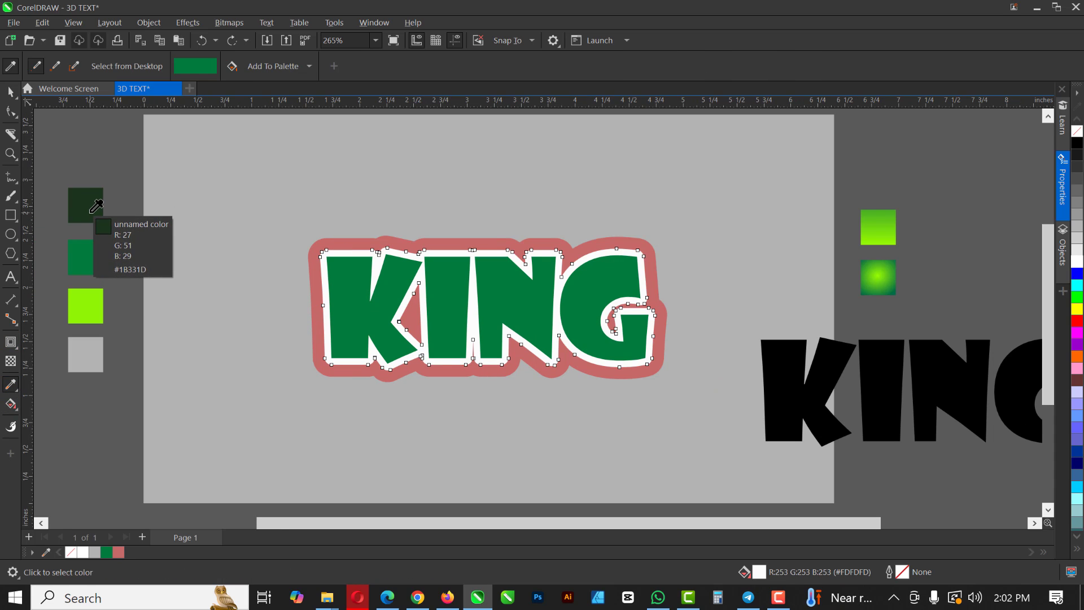
left_click(90, 207)
scroll(366, 250, "up", 10)
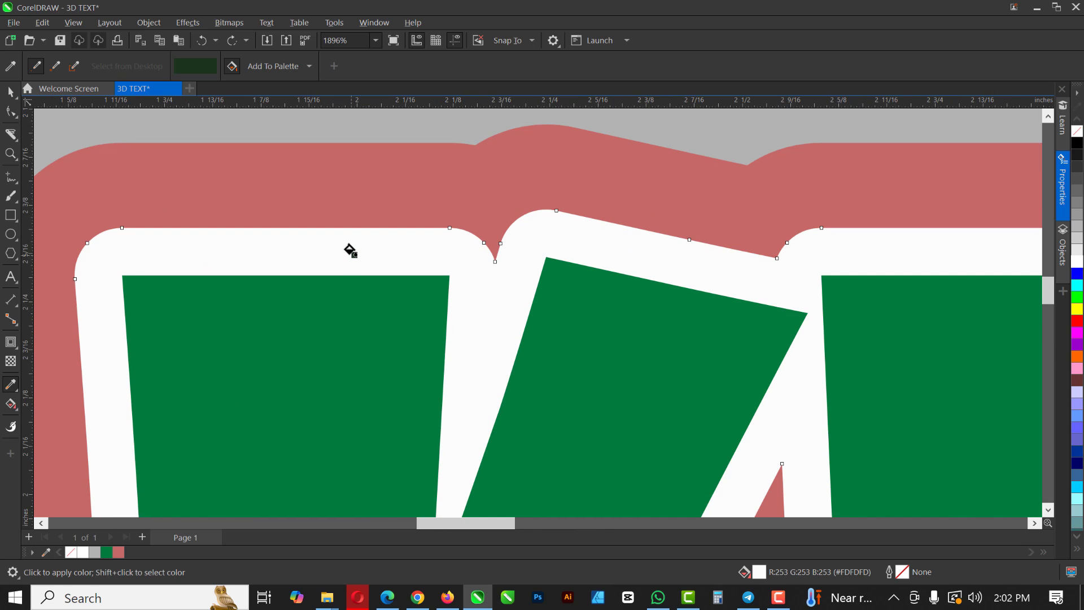
left_click(350, 249)
scroll(349, 249, "down", 8)
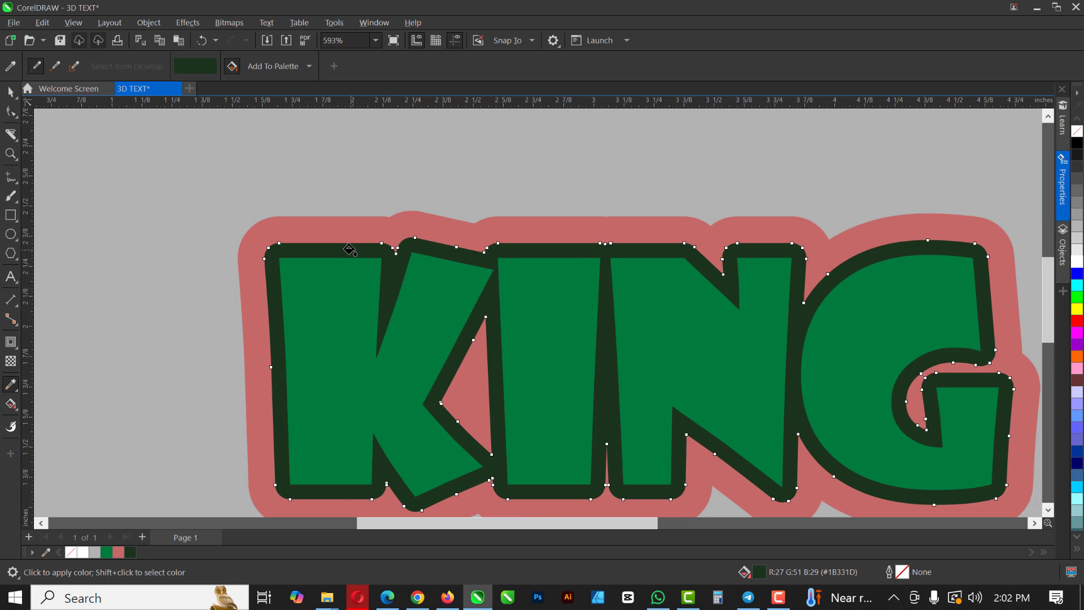
scroll(356, 260, "up", 2)
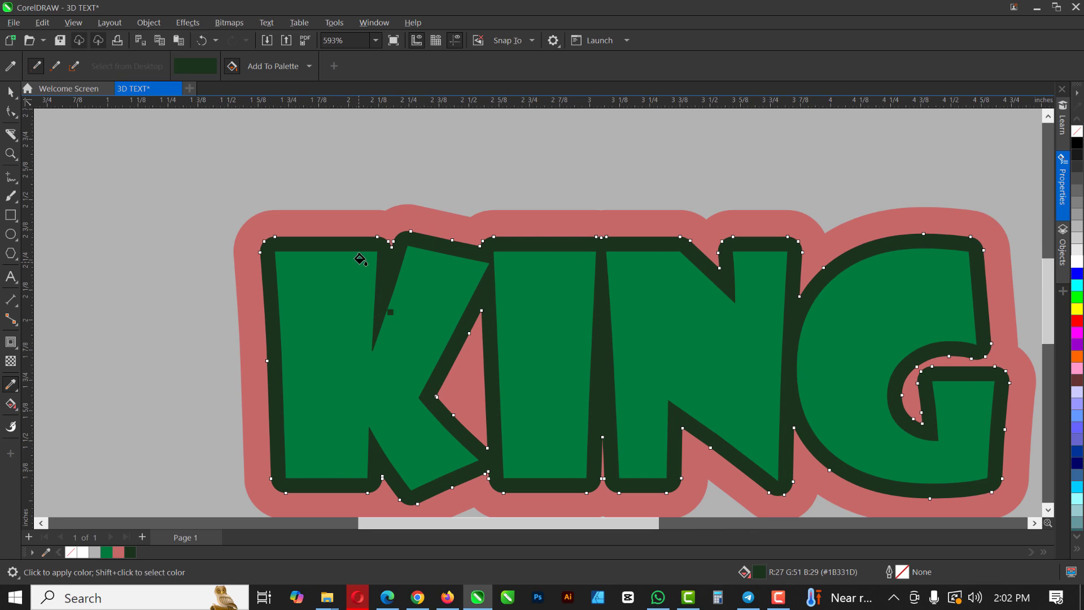
scroll(375, 263, "down", 3)
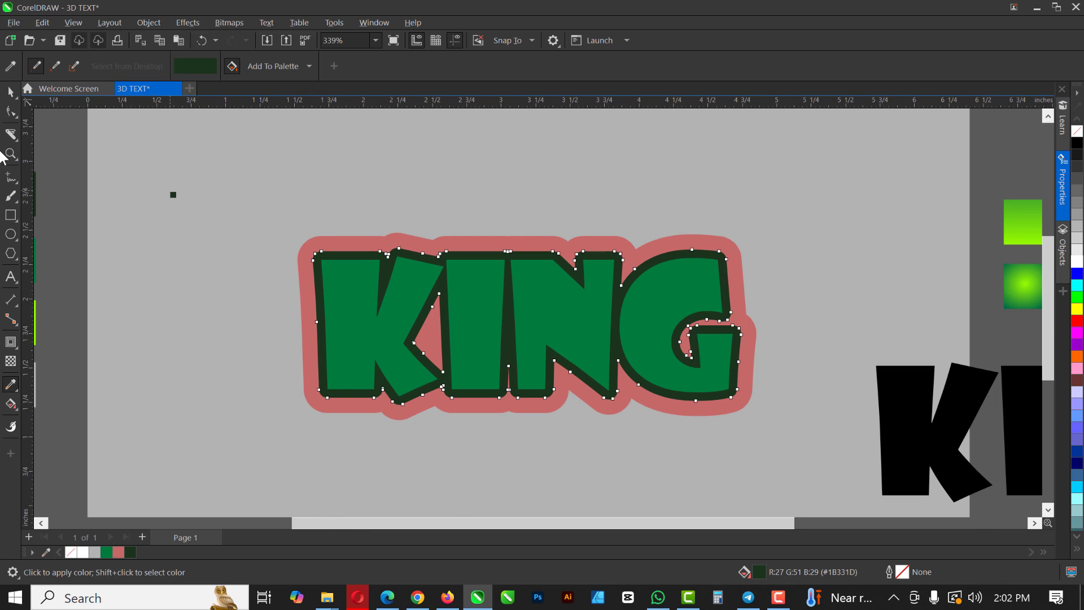
Select the red outermost KING shape and fill it with white
left_click(11, 97)
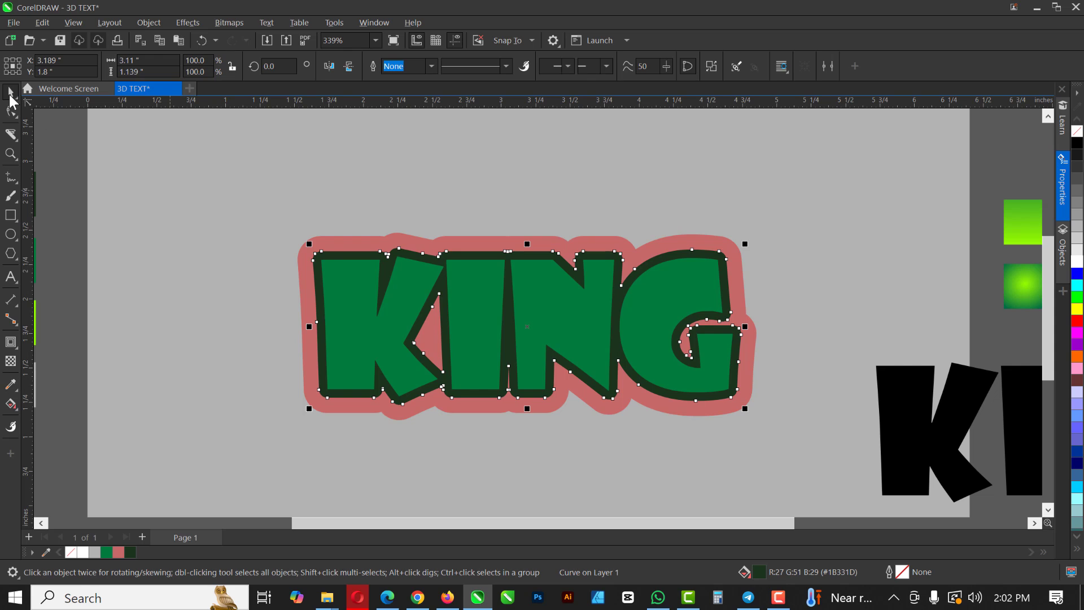
left_click(328, 240)
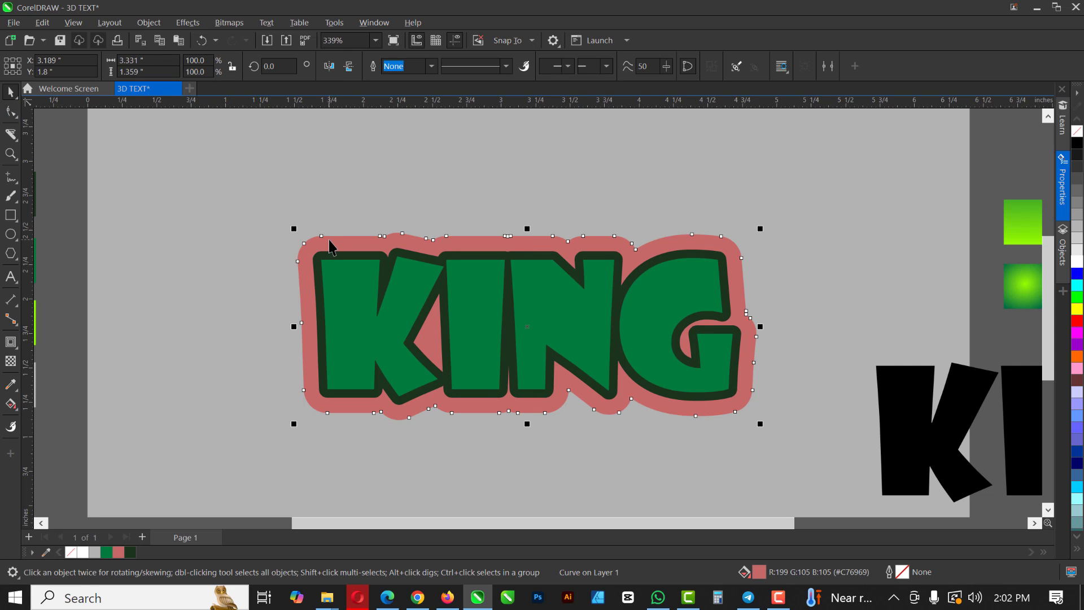
left_click(1077, 261)
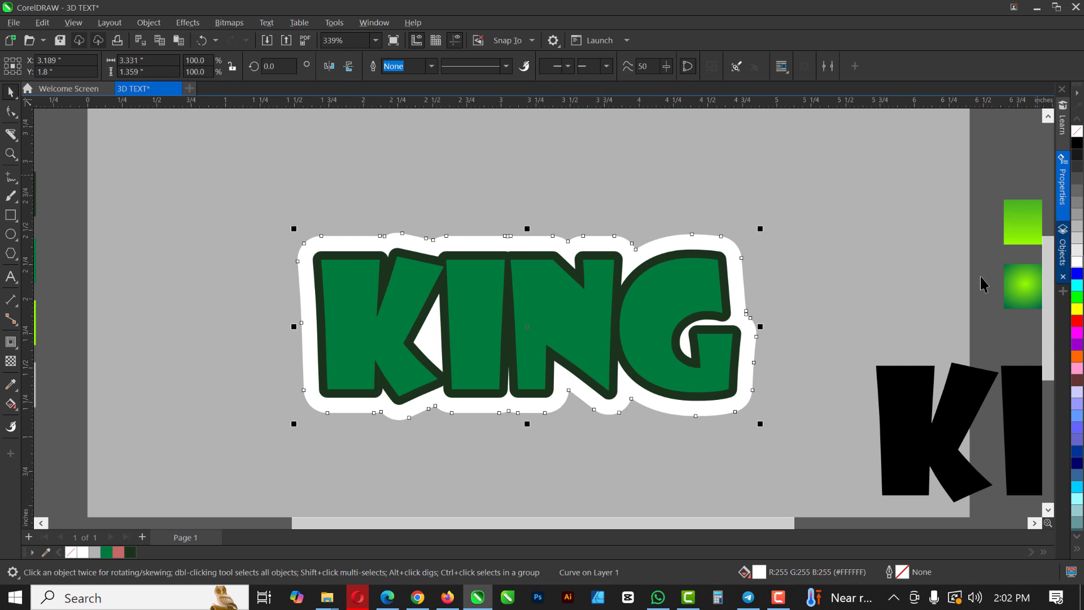
Move the black KING text copy off the page, beside the gradient swatches, to about X 8.718 and Y 2.369 inches
scroll(583, 307, "down", 2)
left_click(873, 388)
left_click_drag(874, 388, 995, 272)
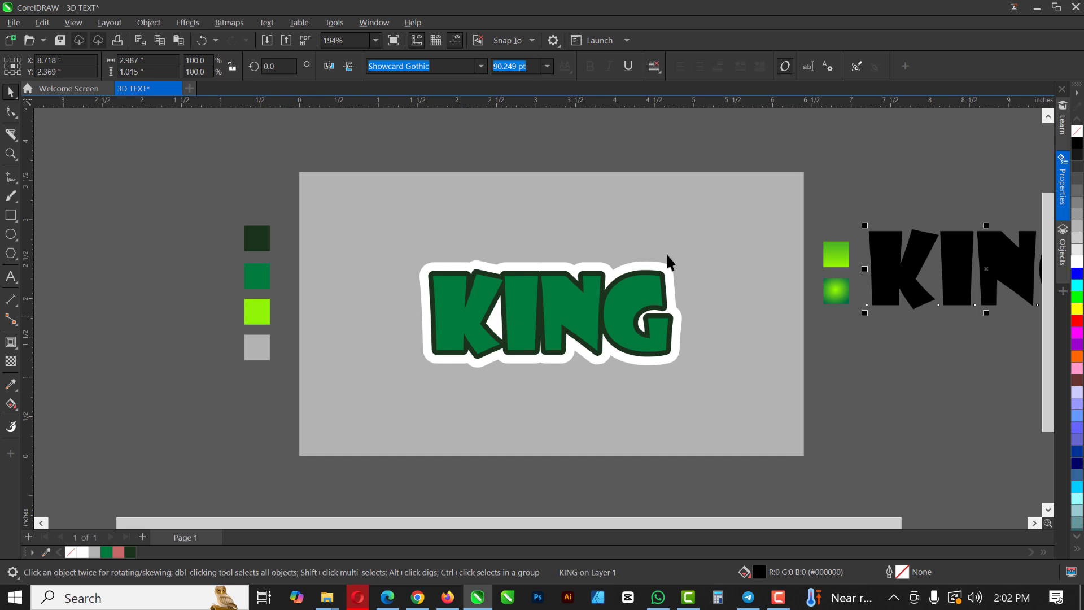
scroll(459, 329, "up", 1)
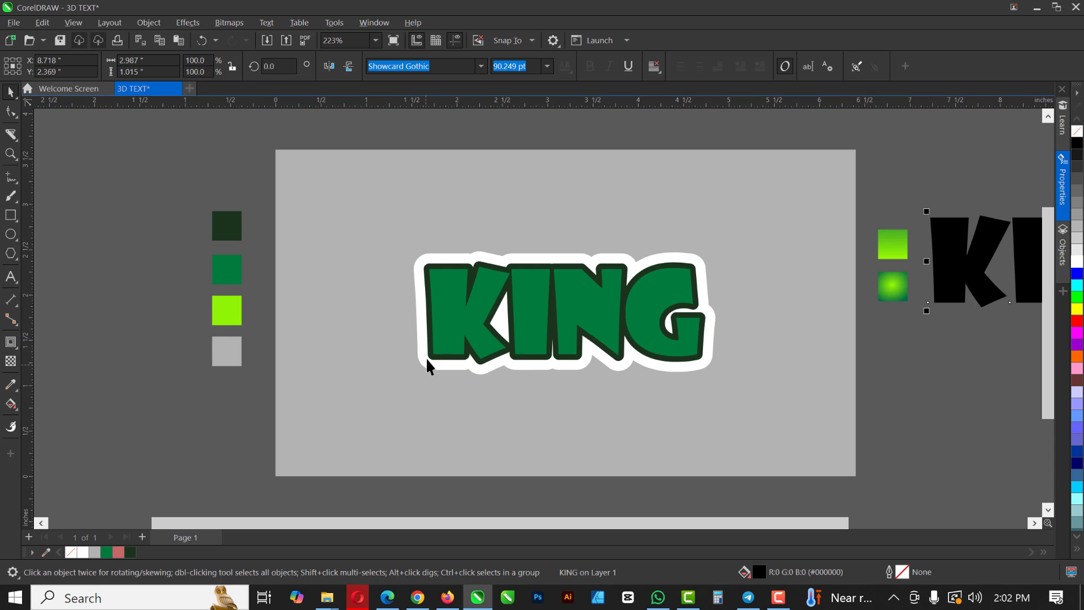
Duplicate the white outermost KING shape in place and bring the copy to the front
scroll(426, 372, "up", 1)
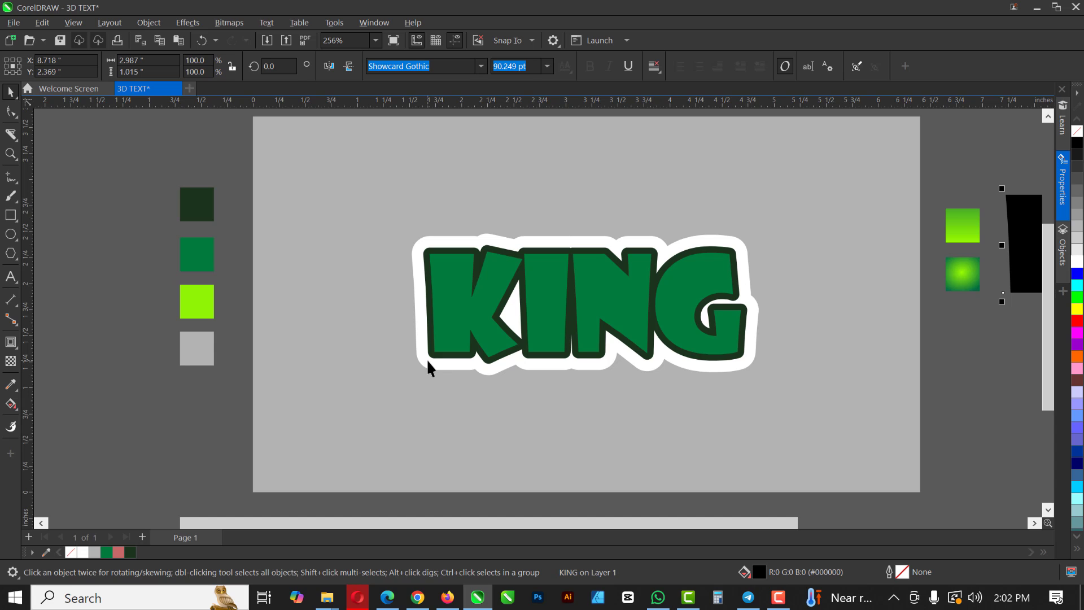
scroll(428, 362, "up", 2)
left_click(429, 368)
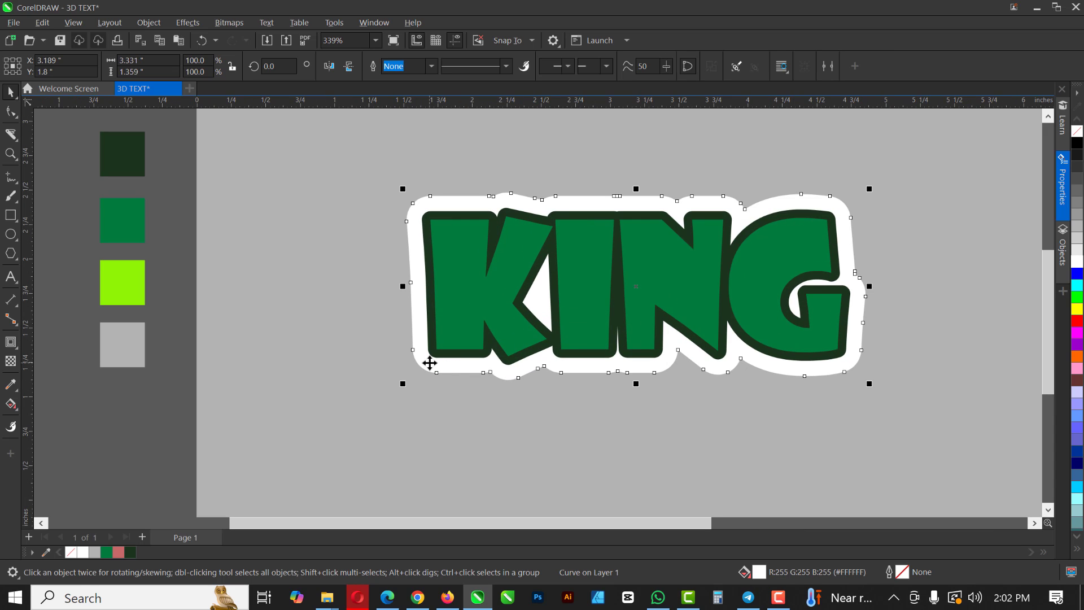
key("shift+Page_Up")
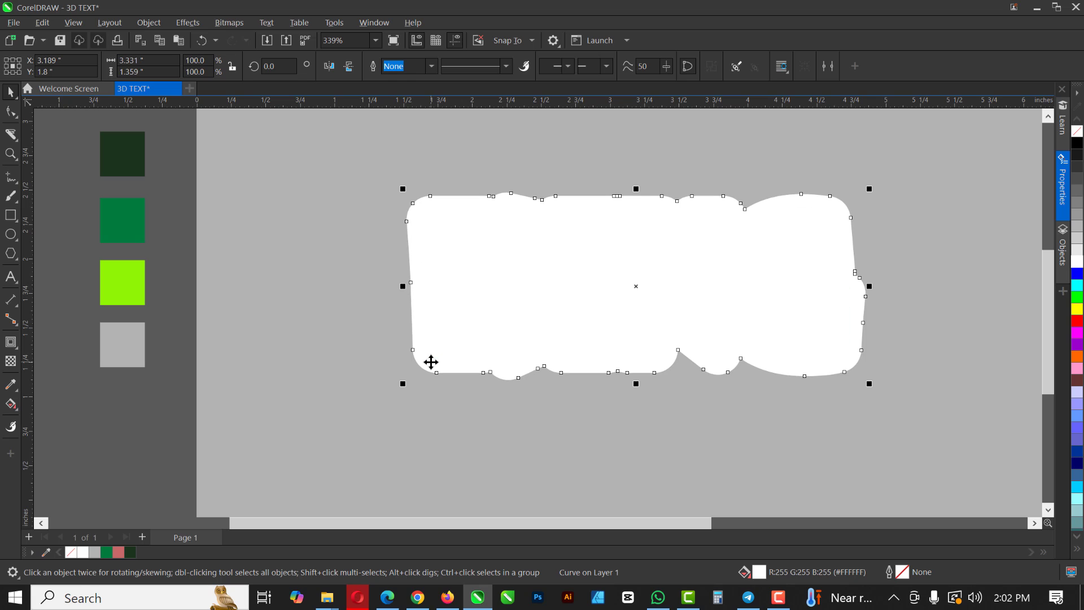
scroll(522, 299, "down", 1)
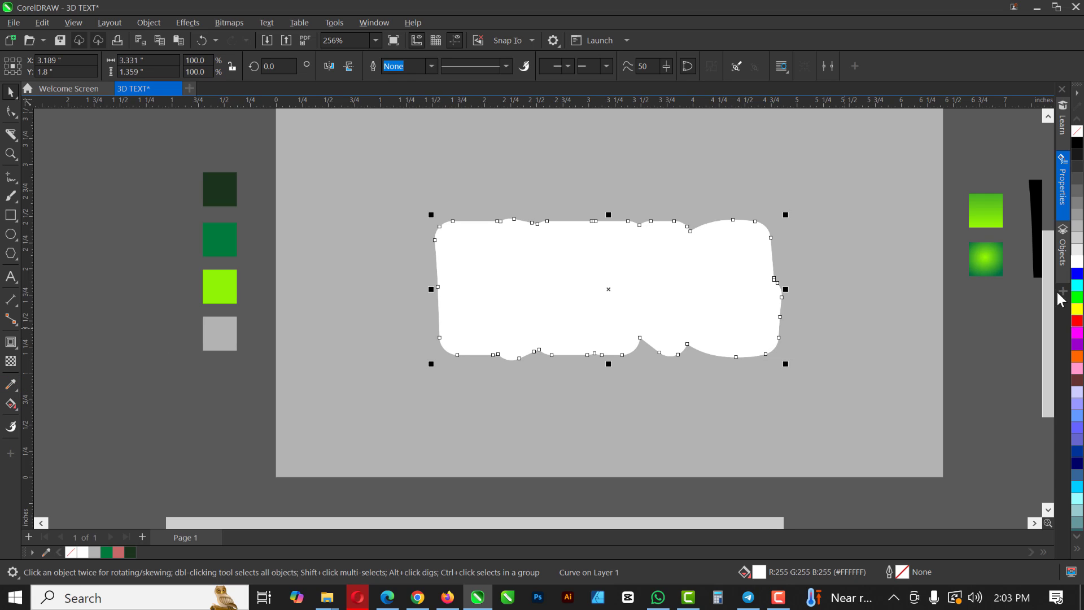
Sample the light grey swatch (#B2B2B2) and fill the front copy of the KING outline shape with it
left_click(12, 387)
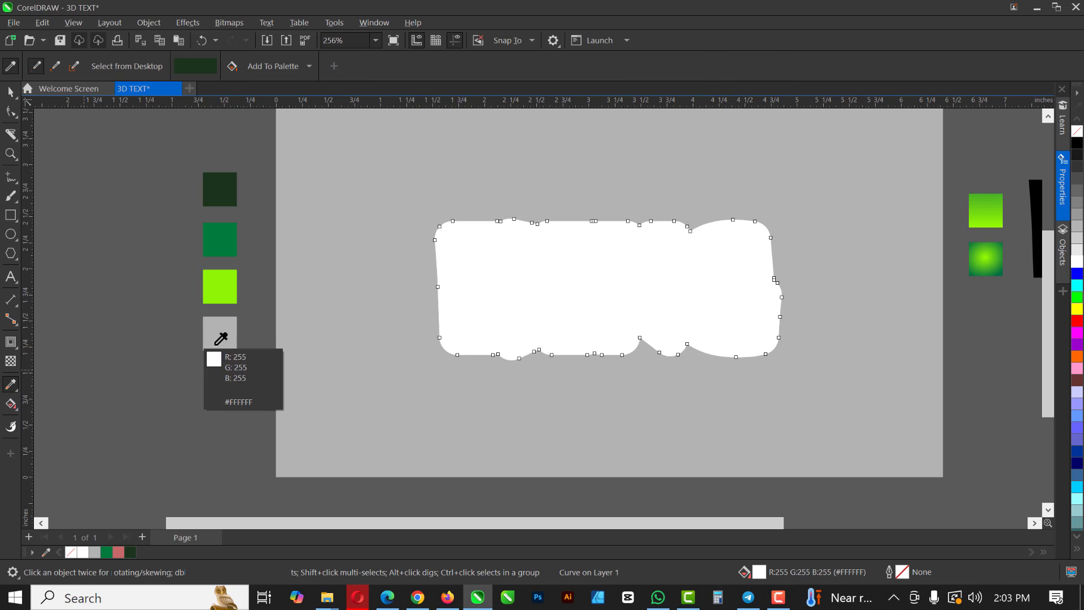
left_click(231, 339)
left_click(472, 305)
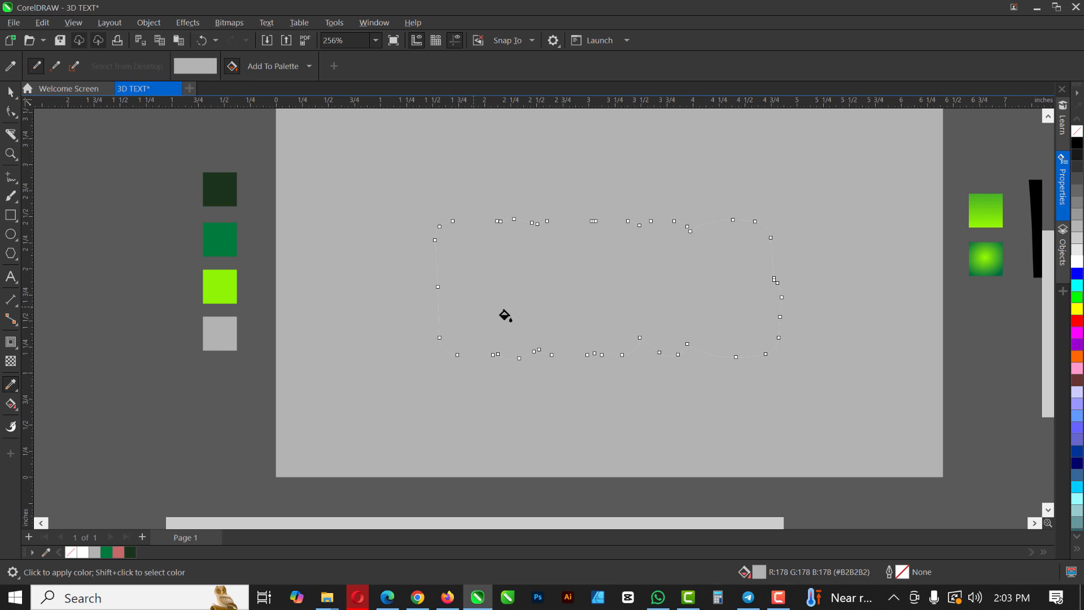
key("space")
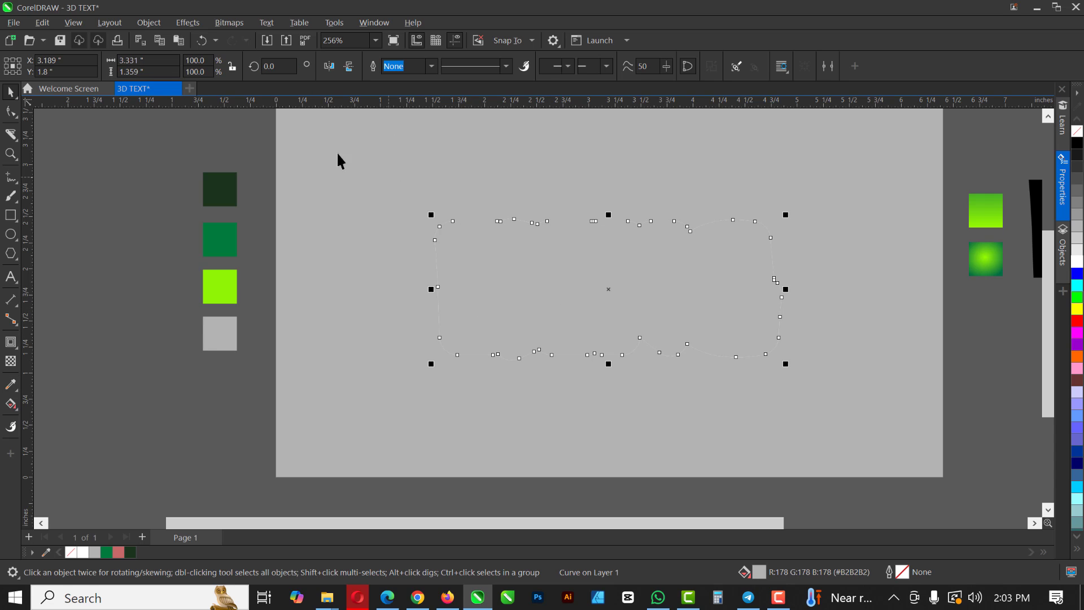
left_click(329, 203)
left_click(498, 307)
scroll(353, 285, "down", 1)
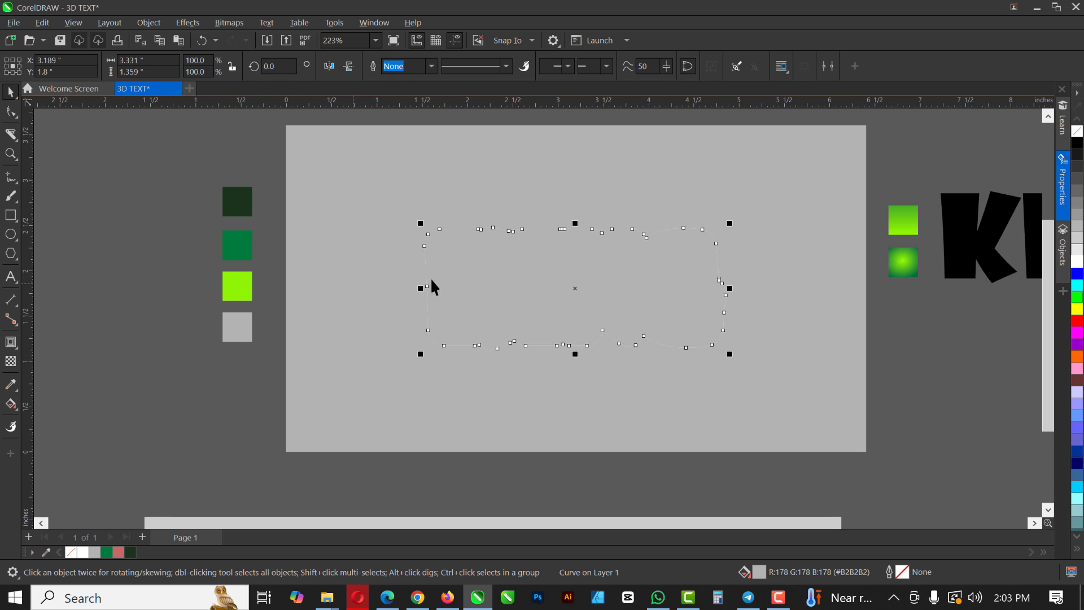
Copy the radial green gradient fill from its swatch onto the page's grey background rectangle
left_click(901, 265)
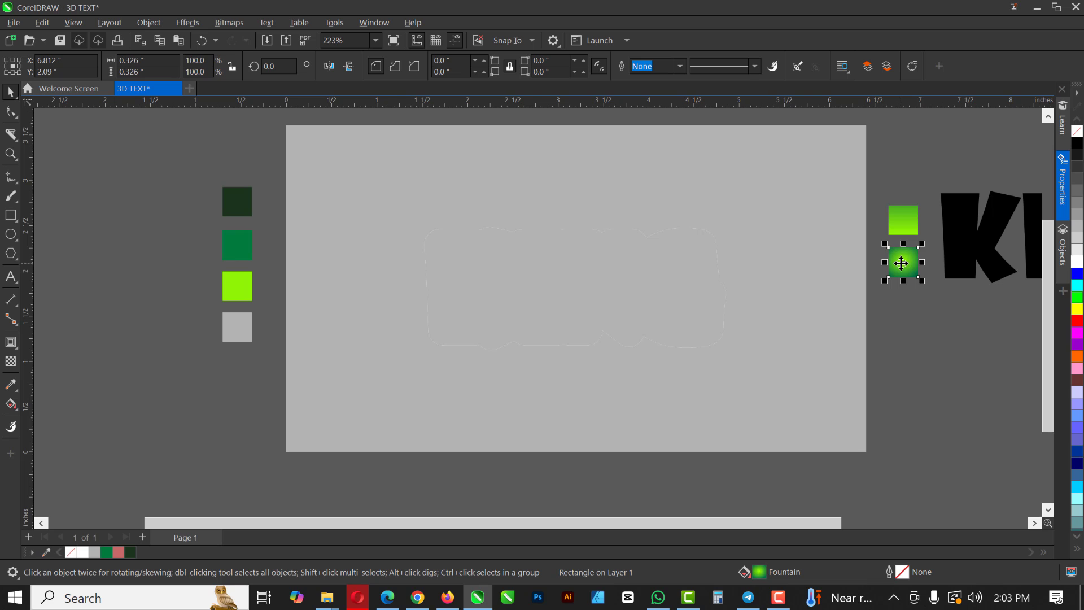
left_click_drag(903, 264, 745, 181)
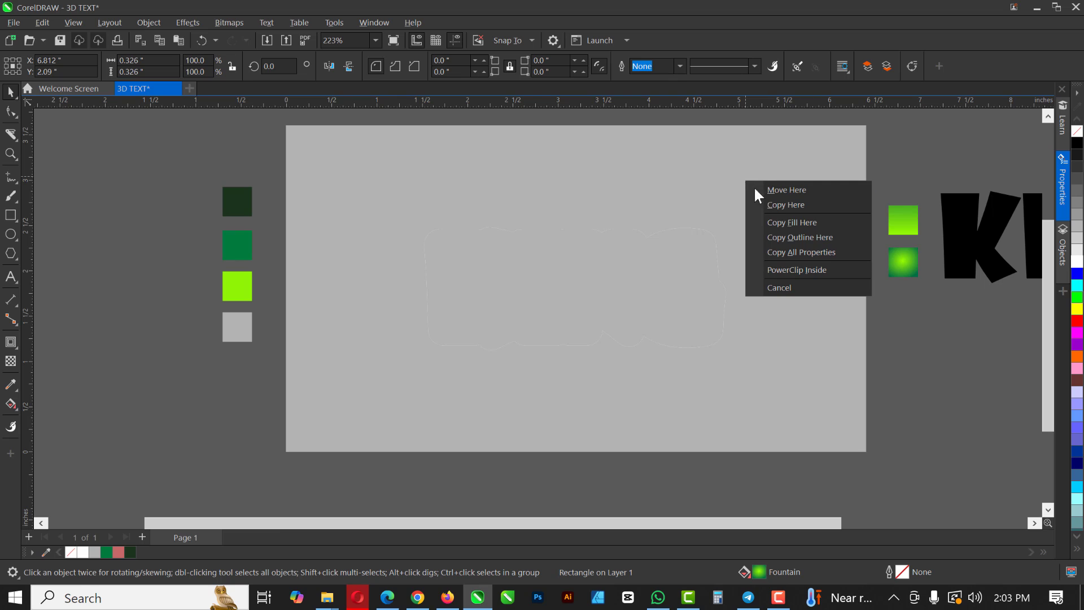
left_click(790, 223)
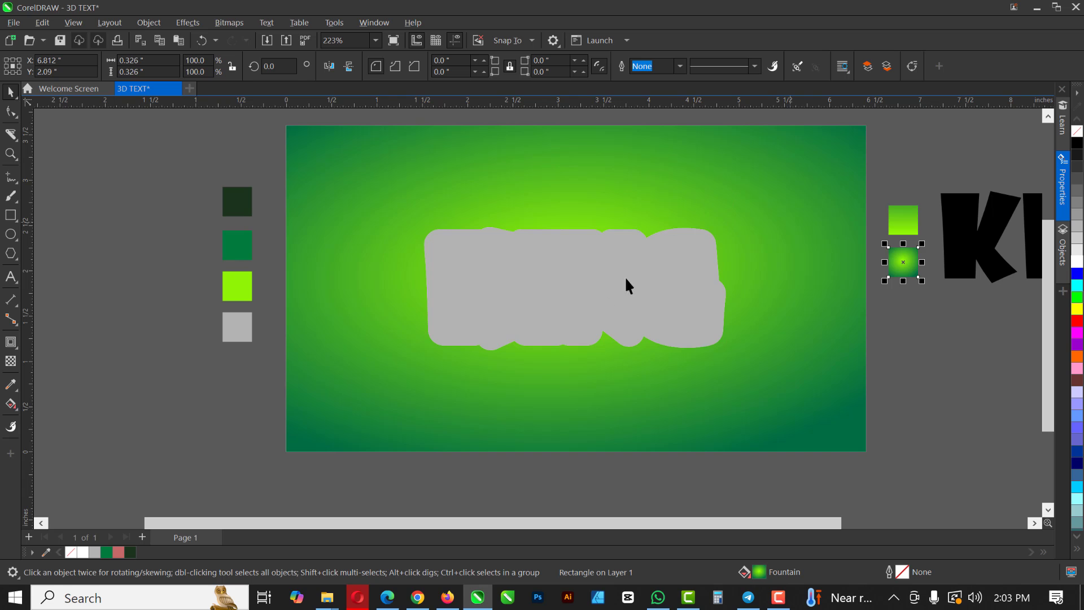
Place the grey KING shape behind the white shape and shift it down to Y 1.64 inches
left_click(621, 294)
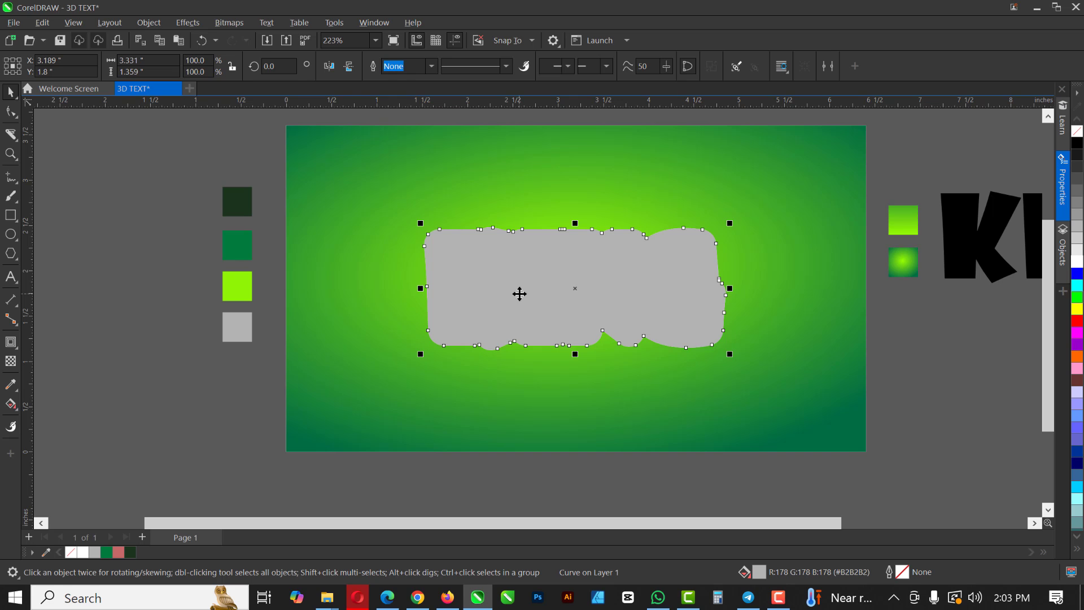
key("shift+Page_Down")
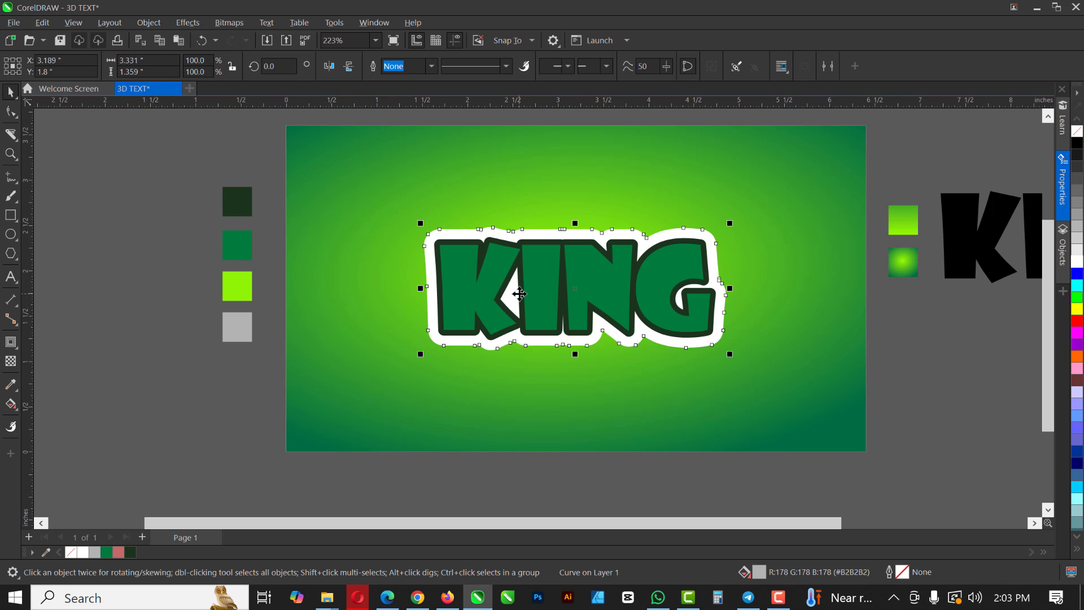
key("ctrl+Down")
key("ctrl+Down")
key("ctrl+Down")
key("ctrl+Down")
key("ctrl+Down")
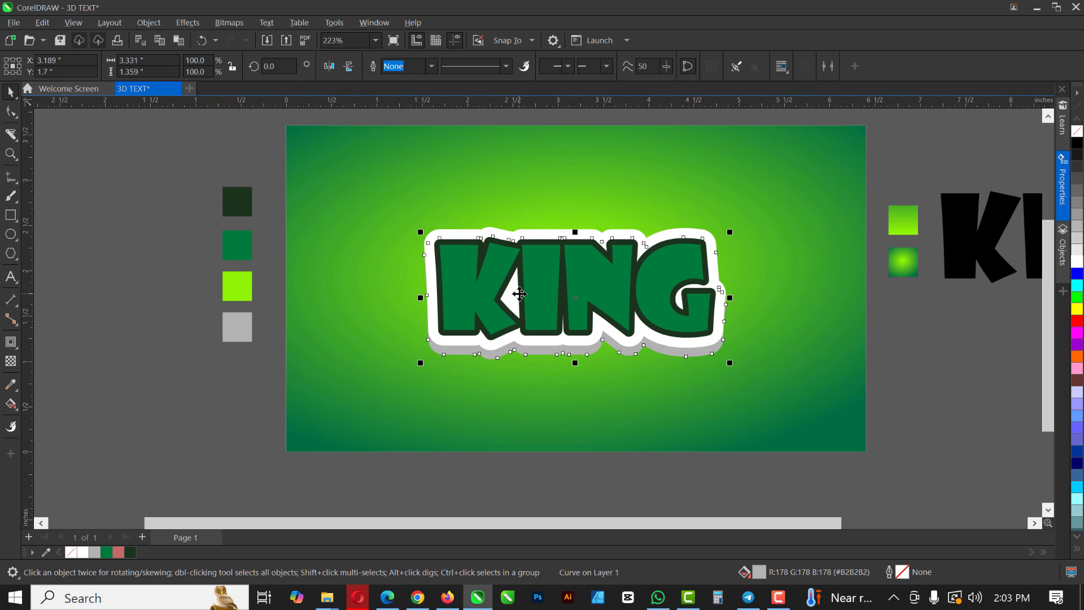
scroll(503, 359, "up", 2)
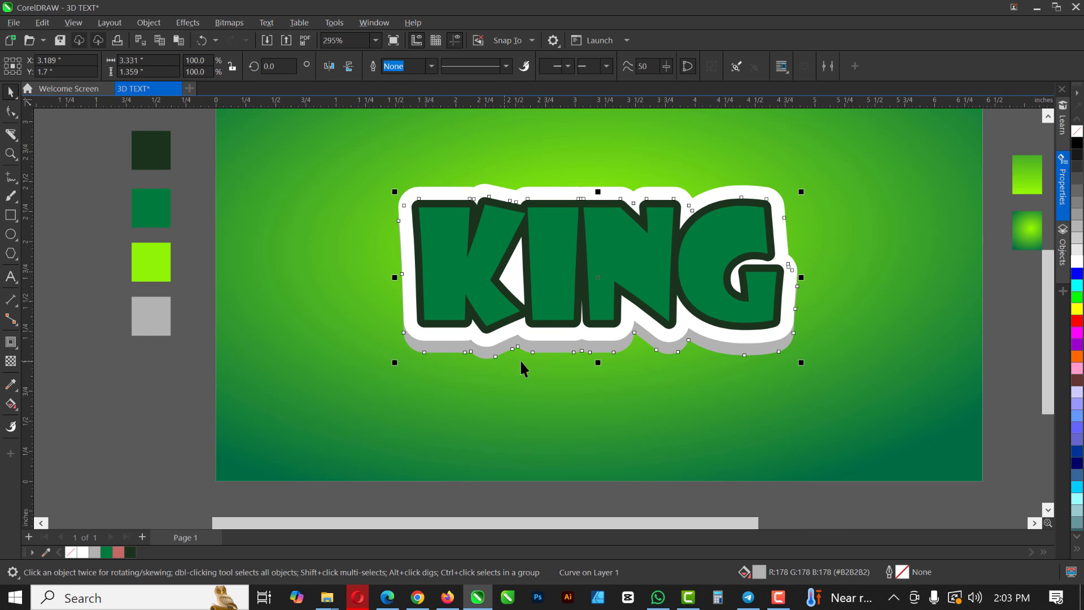
key("ctrl+Down")
key("ctrl+Down")
key("ctrl+Down")
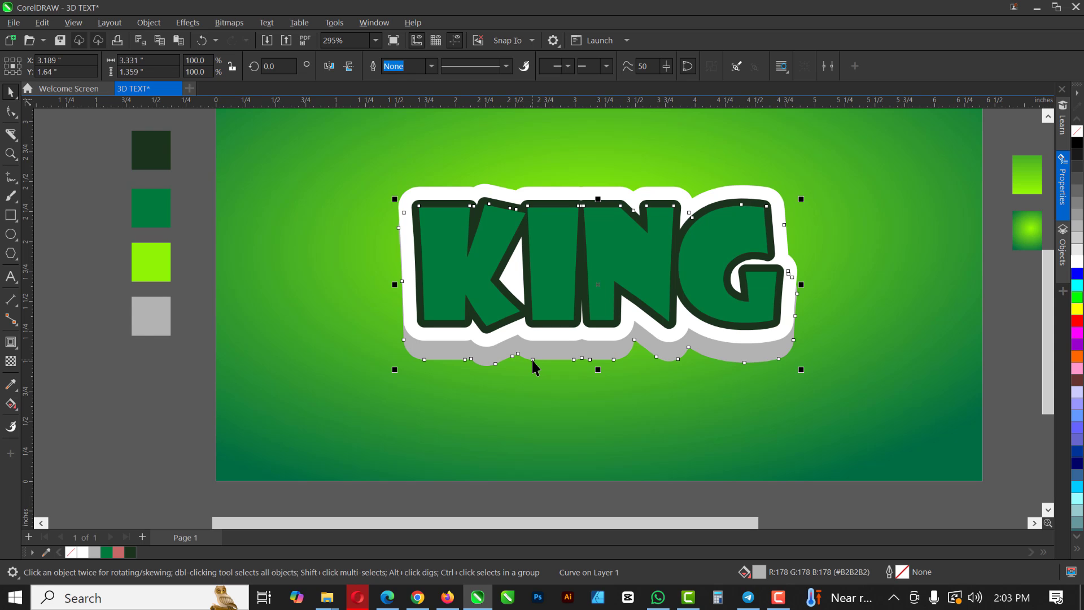
Shift the grey KING shape sideways to X 3.089 inches so it extends past the white shape's left edge
key("ctrl+Left")
key("ctrl+Left")
key("ctrl+Left")
key("ctrl+Left")
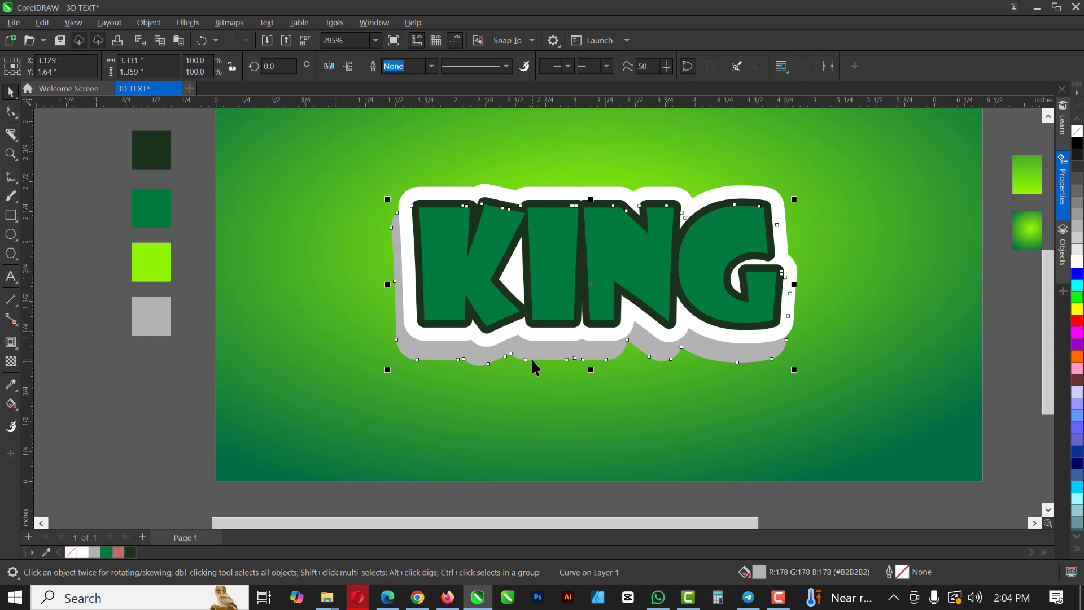
key("ctrl+Left")
key("ctrl+Left")
key("ctrl+Right")
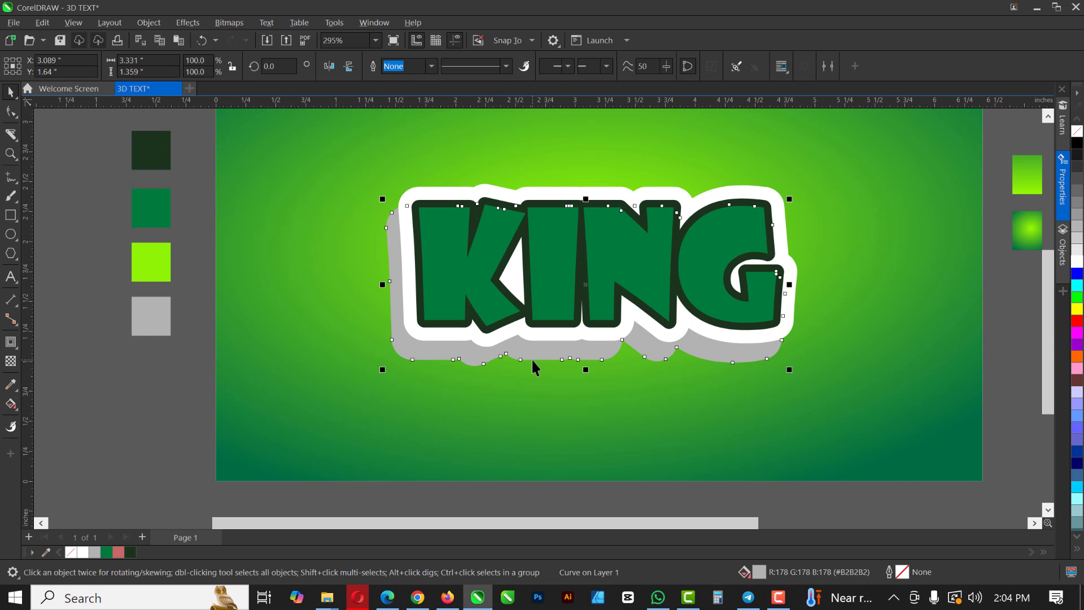
left_click(291, 272)
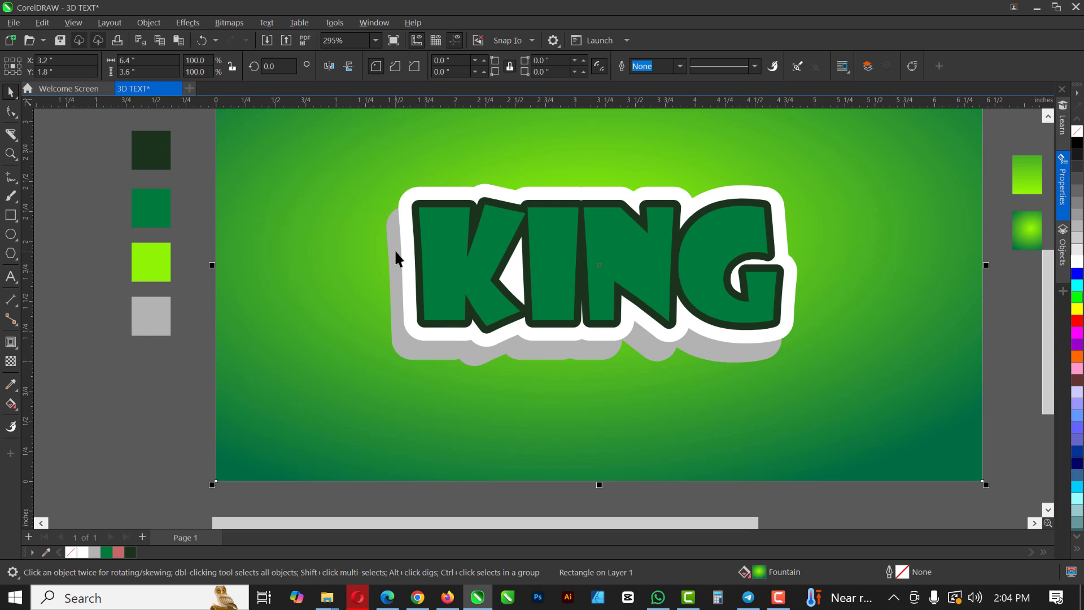
Duplicate the grey KING shape in place and put the copy, filled with black, behind the grey one
left_click(464, 363)
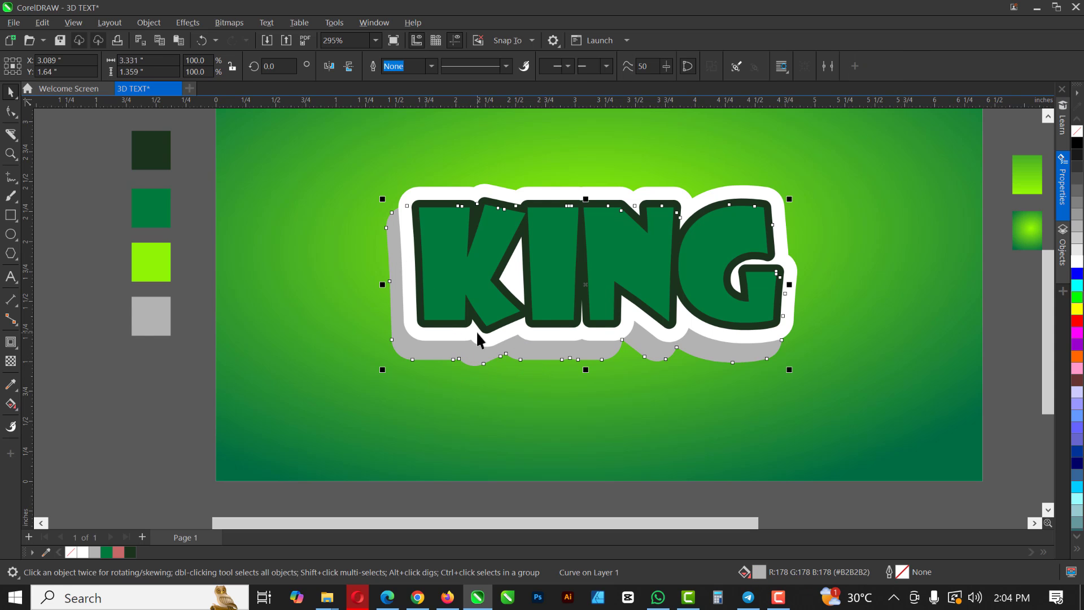
scroll(477, 334, "down", 1)
scroll(473, 346, "up", 2)
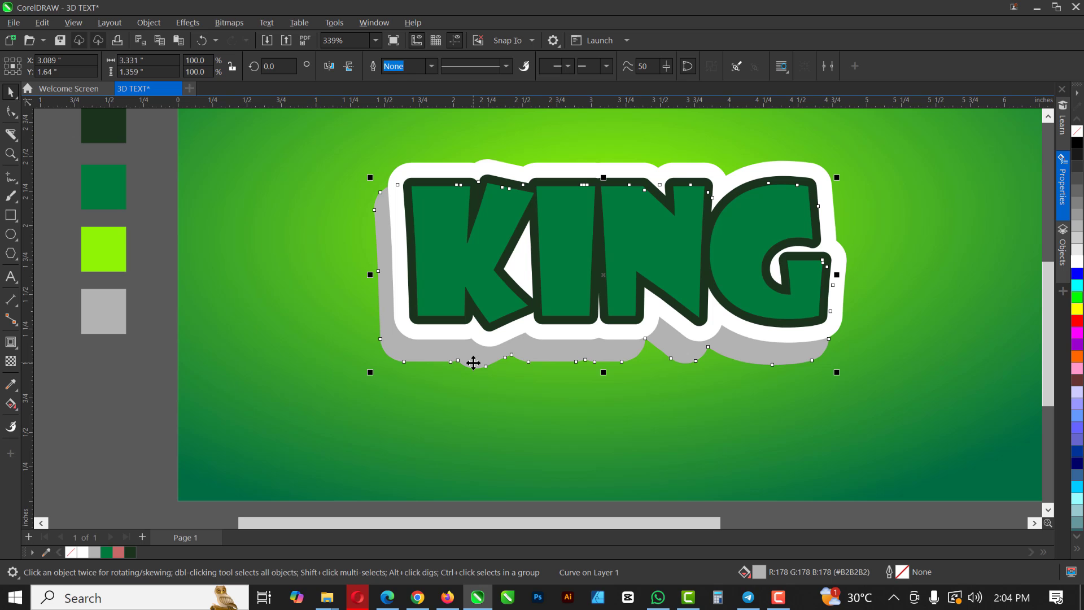
key("shift+Page_Up")
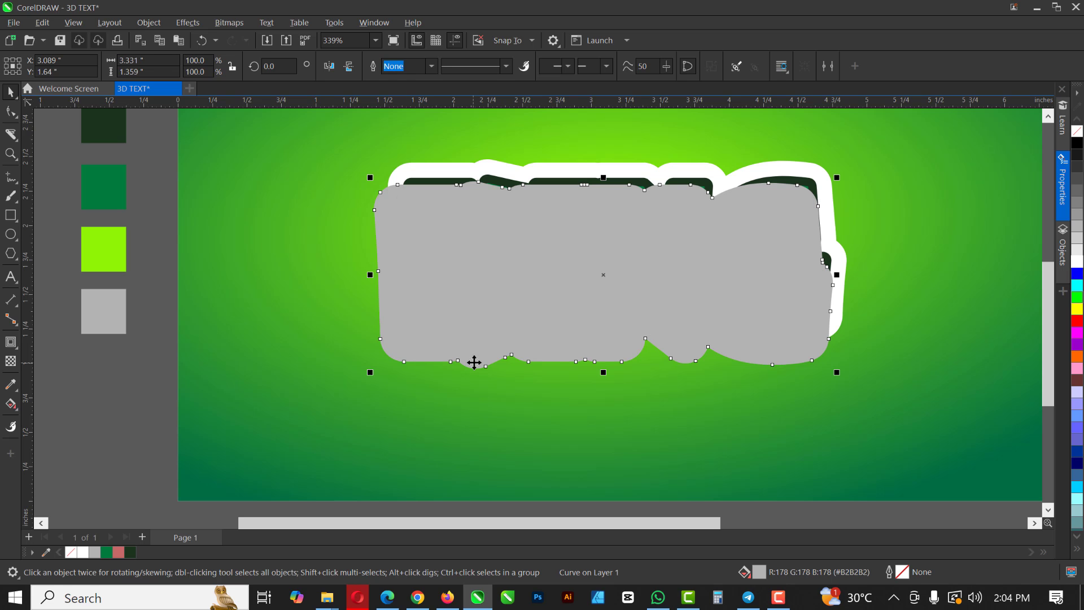
left_click(1076, 143)
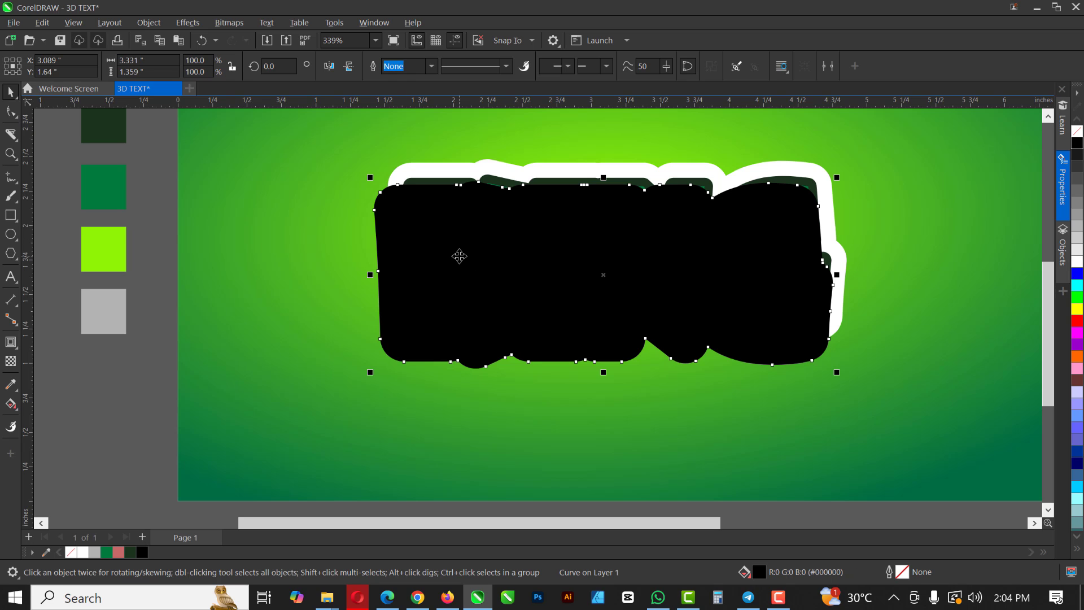
key("ctrl+Page_Down")
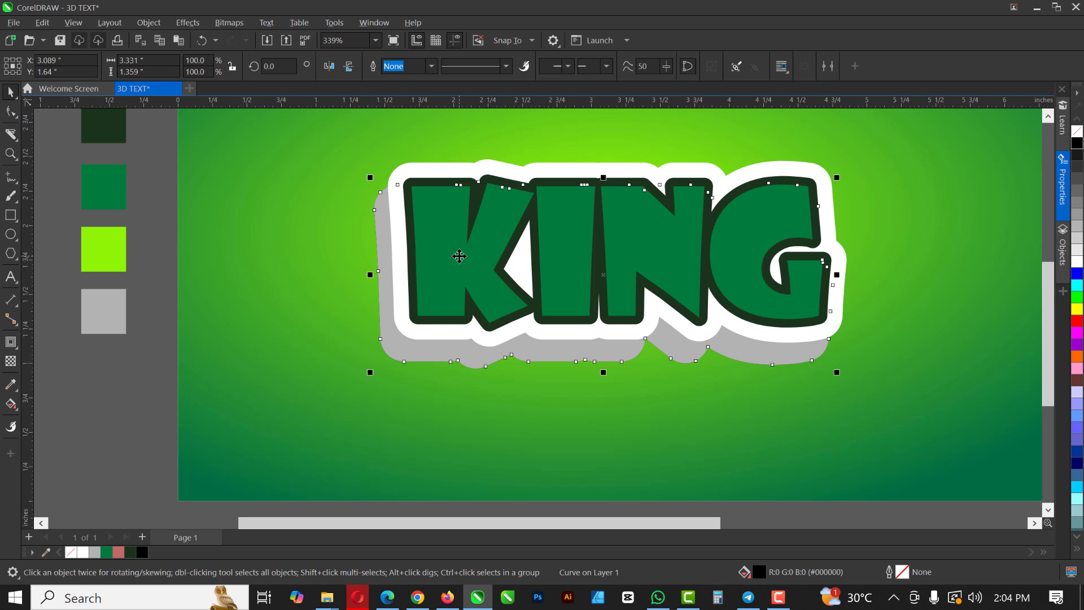
Offset the black KING shape down and left of the grey one, to X 3.049 and Y 1.57 inches
key("Down")
key("Down")
key("Down")
key("Down")
key("Left")
key("Left")
key("Left")
key("Left")
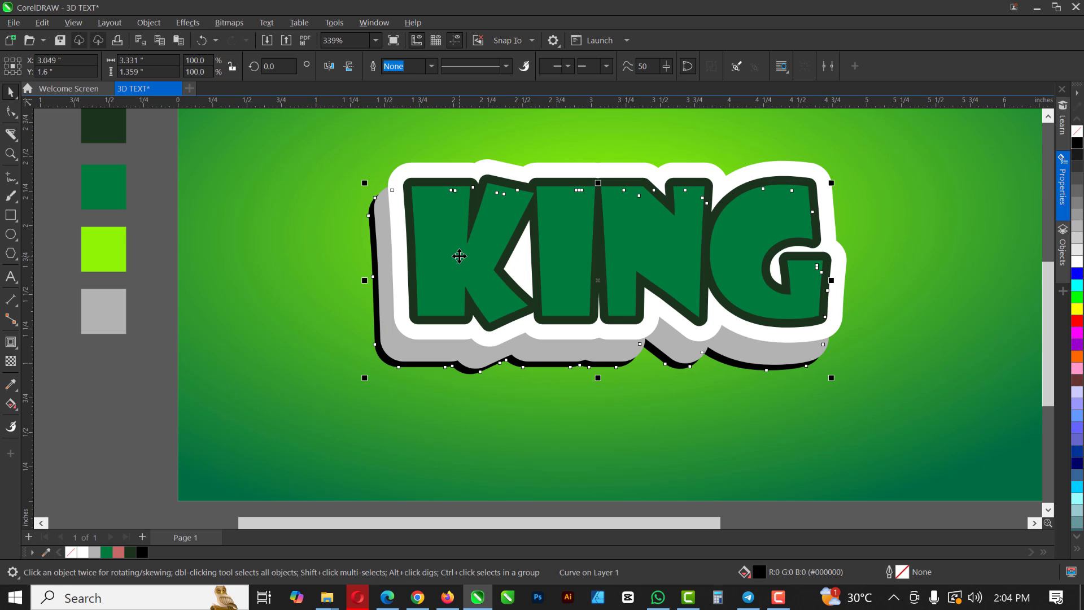
key("Down")
key("Down")
key("Down")
key("Right")
key("Right")
key("Right")
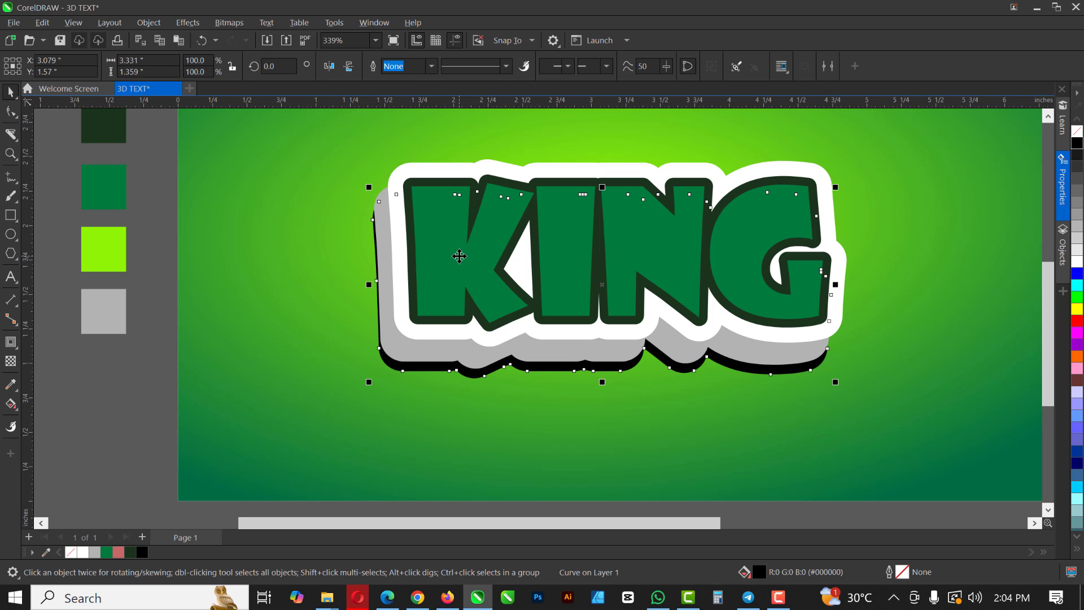
key("Left")
key("Left")
key("Left")
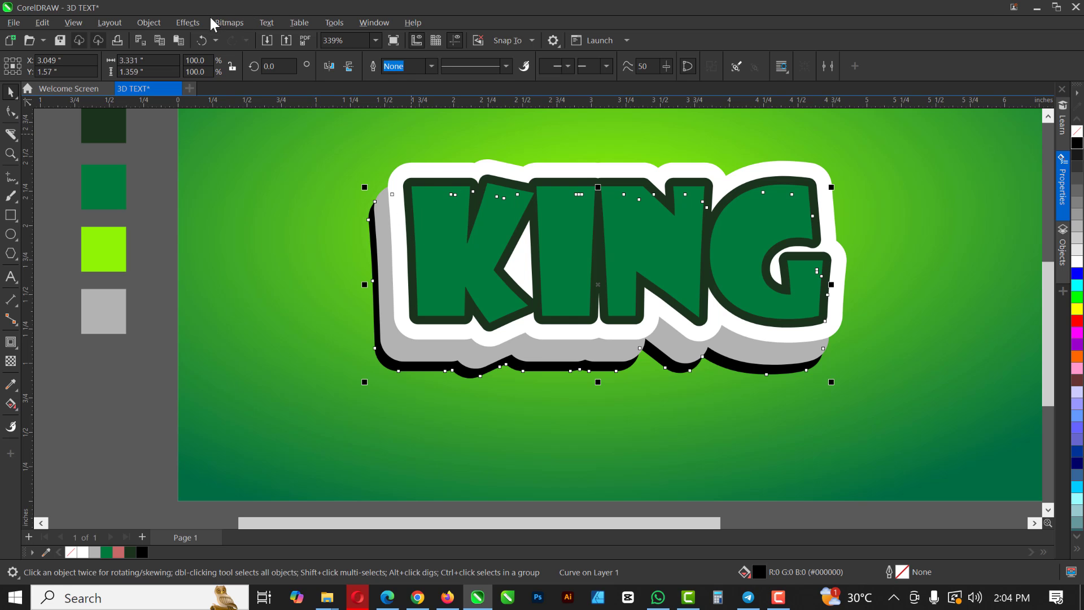
Apply a Gaussian Blur with a radius of 21.5 to the black KING shape as a soft shadow
left_click(191, 20)
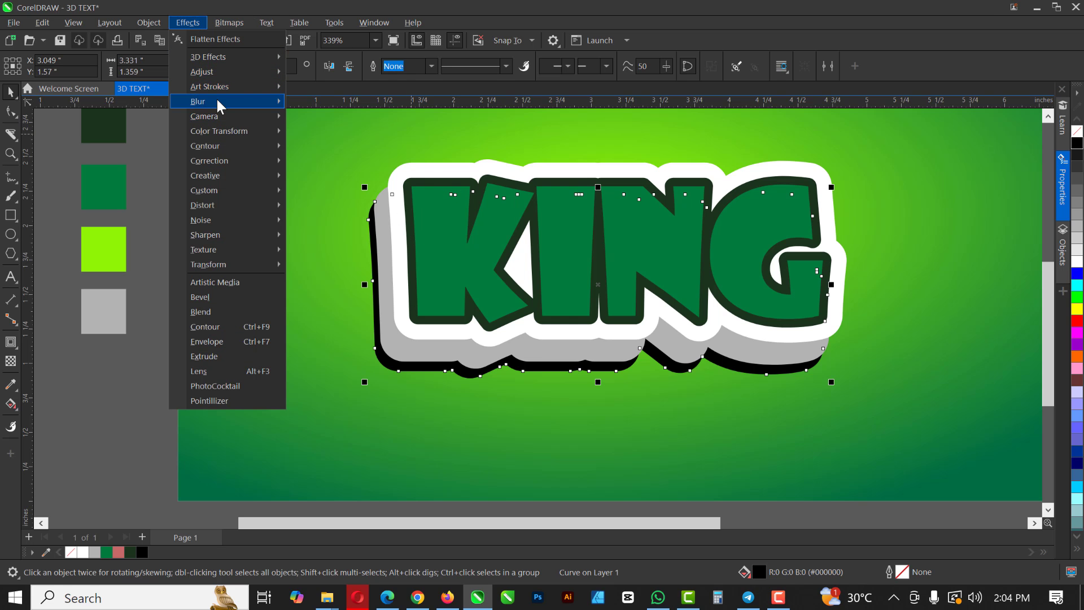
mouse_move(216, 100)
left_click(340, 153)
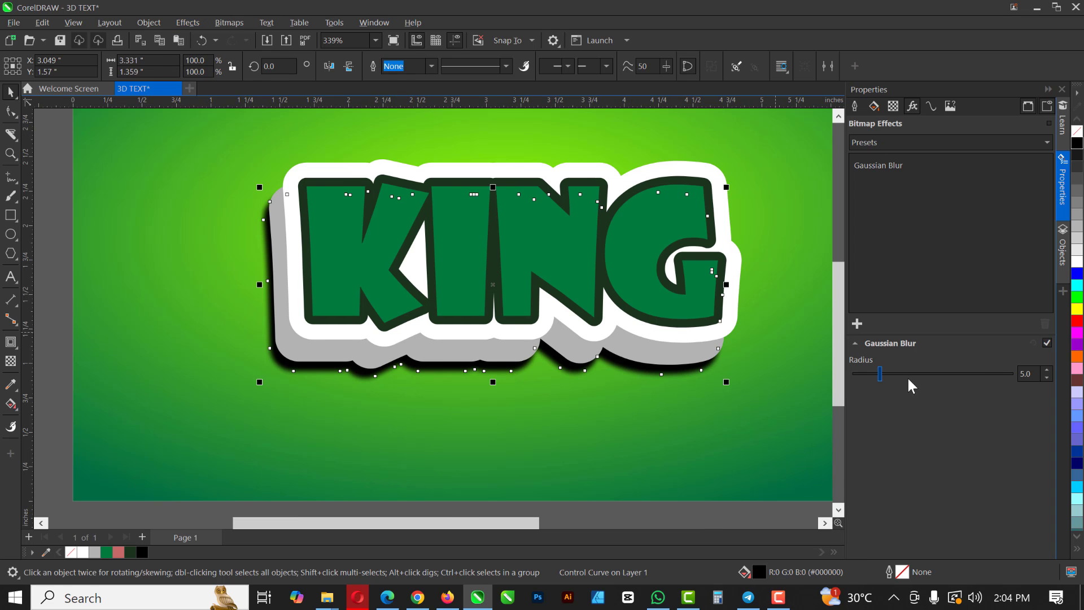
left_click_drag(887, 373, 908, 374)
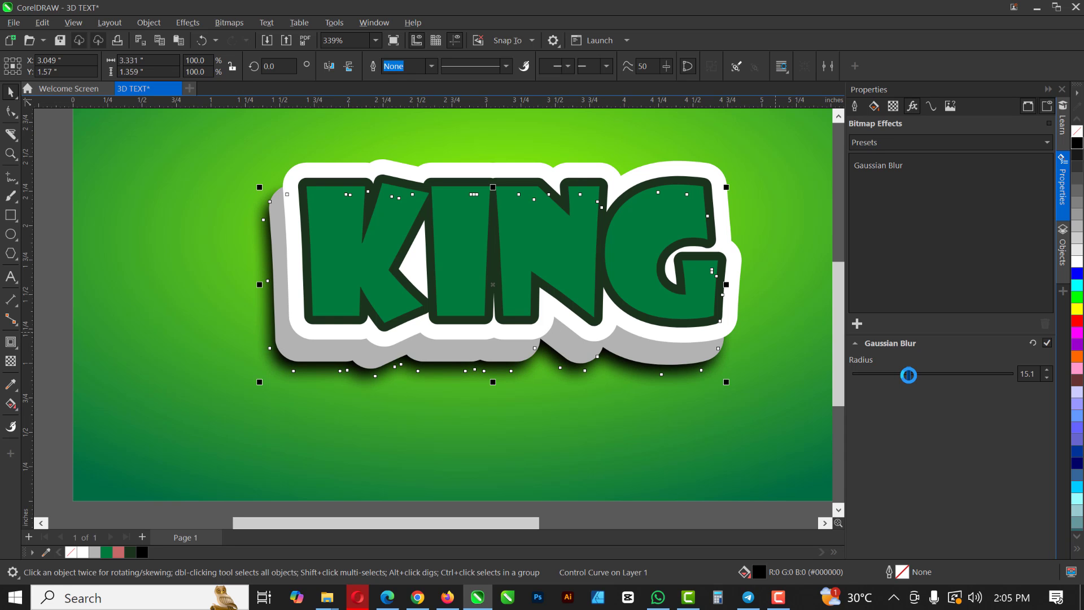
left_click(916, 373)
left_click_drag(918, 373, 921, 372)
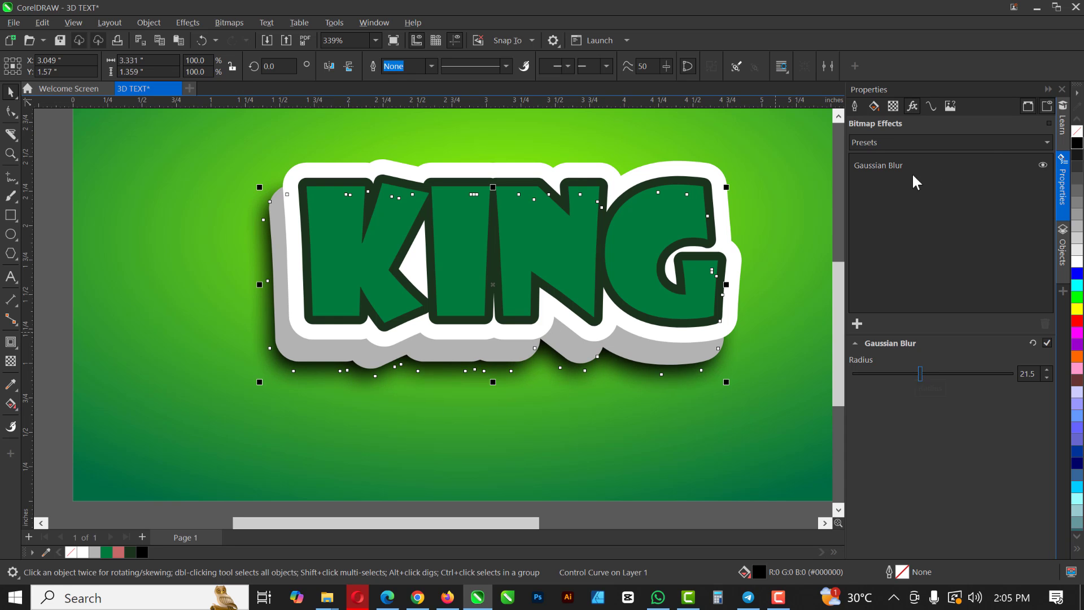
left_click(1048, 89)
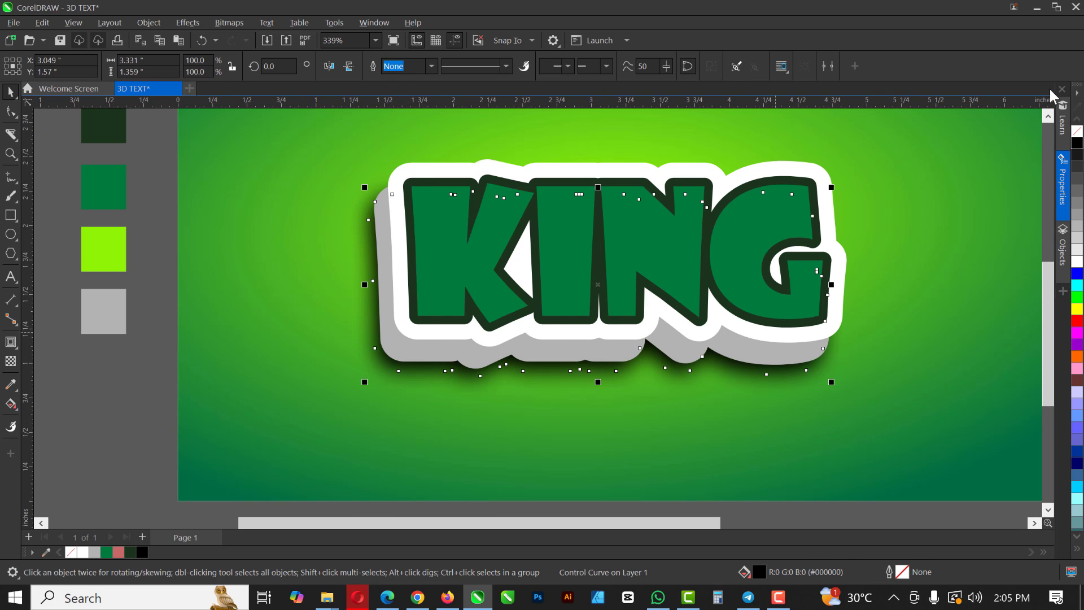
Try moving the green KING letters upward away from their outline, and undo the move
scroll(376, 334, "down", 1)
scroll(376, 334, "down", 2)
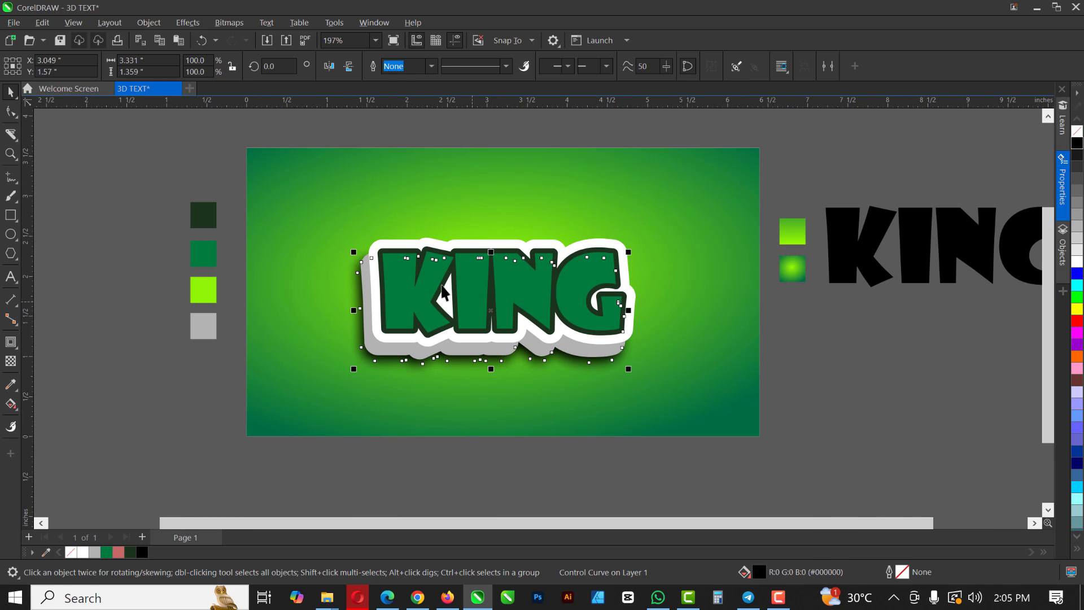
scroll(458, 272, "up", 1)
left_click(462, 274)
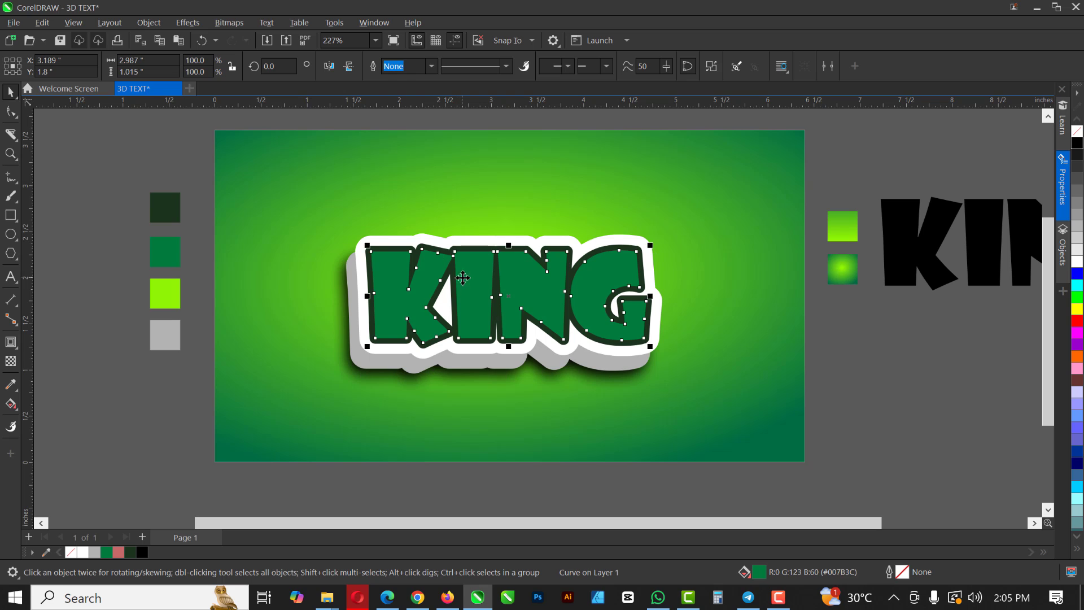
left_click_drag(477, 266, 493, 207)
key("Escape")
Copy the fill of the linear green gradient swatch onto the green KING letters
left_click(841, 225)
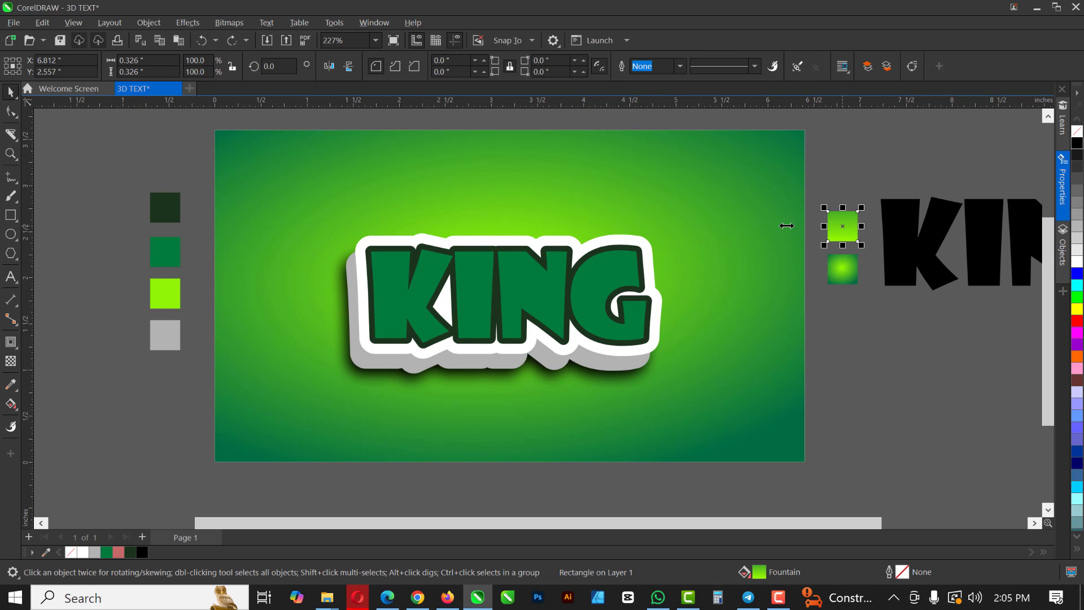
left_click(661, 189)
left_click(844, 226)
left_click_drag(846, 226, 535, 292)
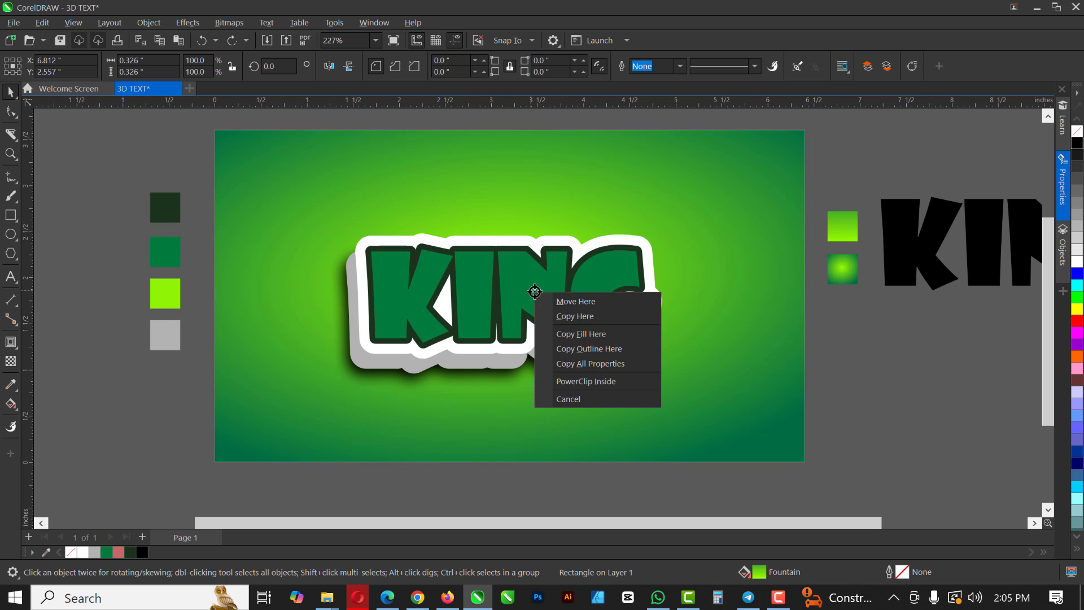
left_click(594, 333)
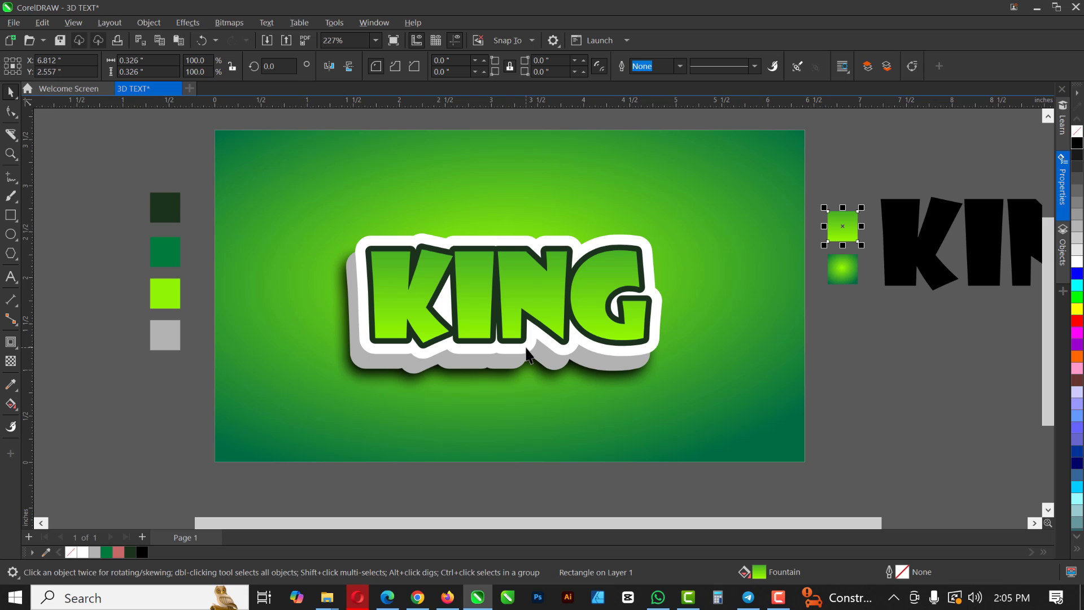
Reverse the gradient fill on the KING letters so it runs from light green above to dark green below
left_click(550, 292)
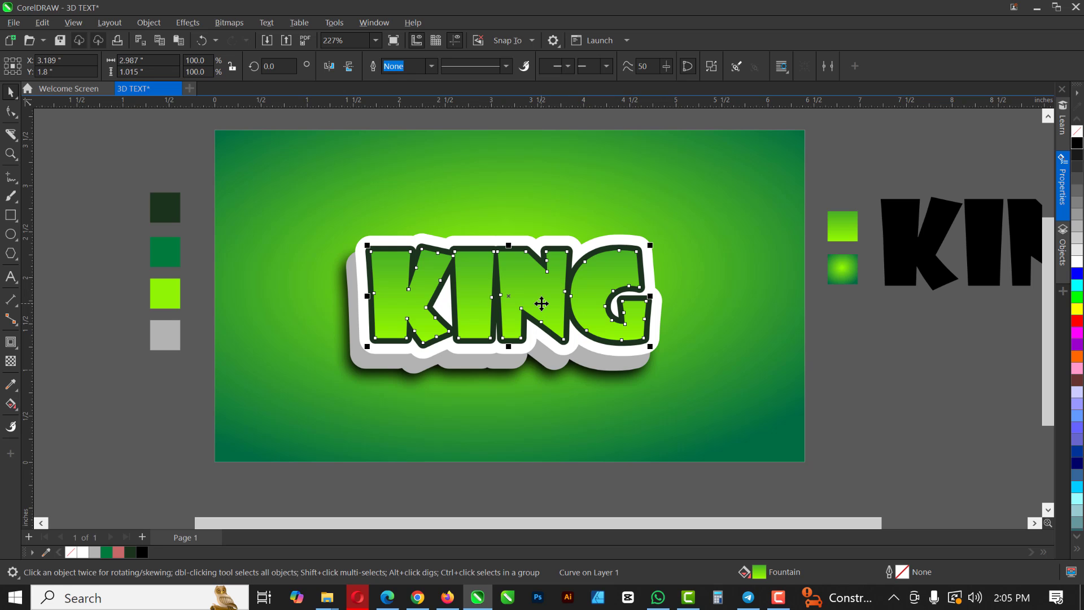
key("g")
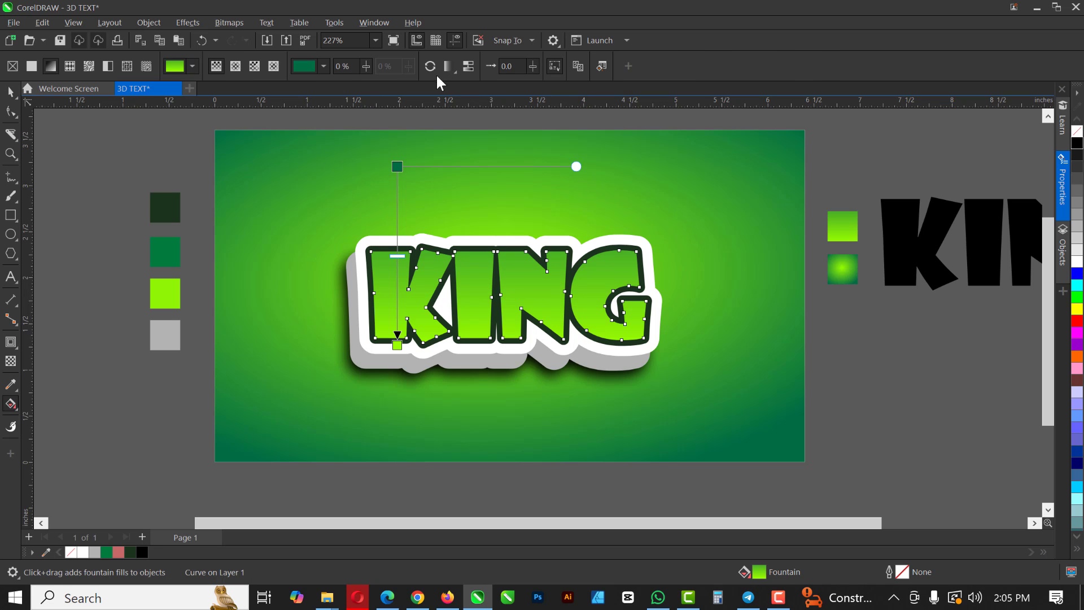
left_click(430, 66)
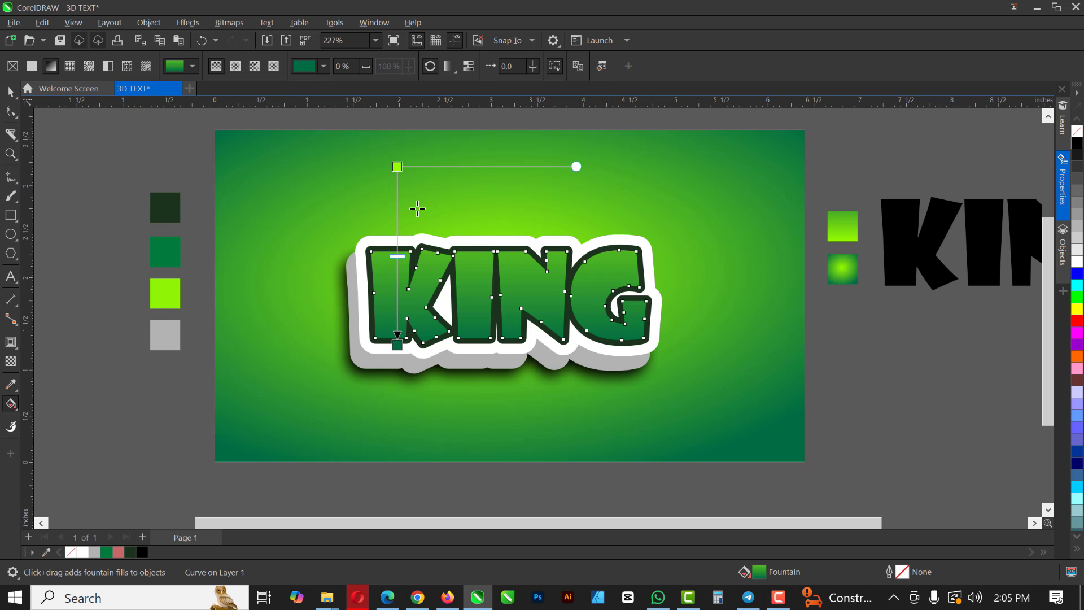
Shorten the letters' gradient so its light green start sits at the top edge of the K
left_click_drag(397, 167, 396, 168)
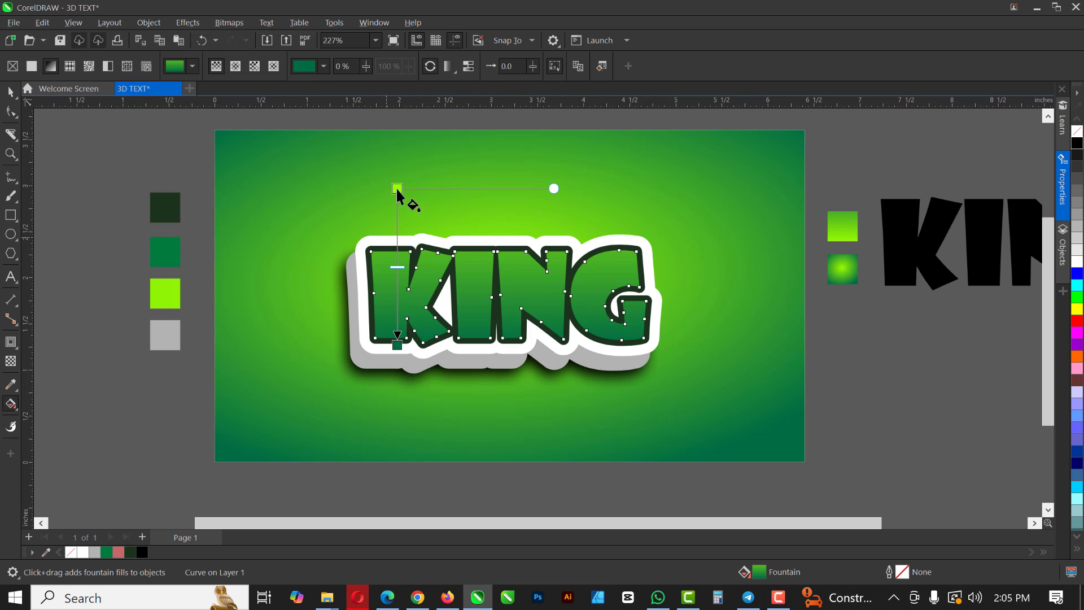
left_click_drag(397, 167, 397, 213)
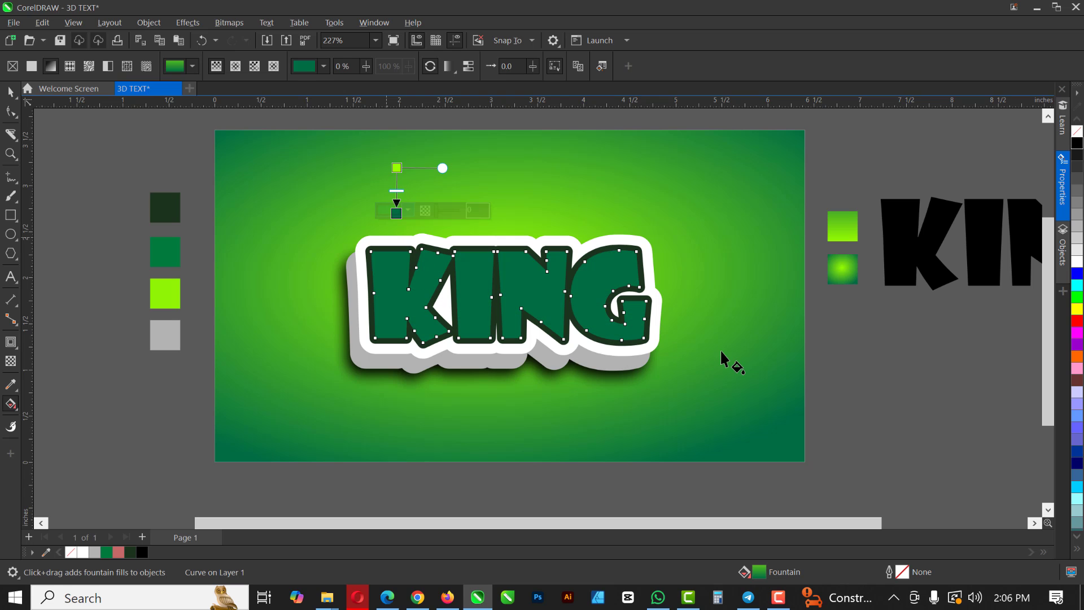
key("ctrl+z")
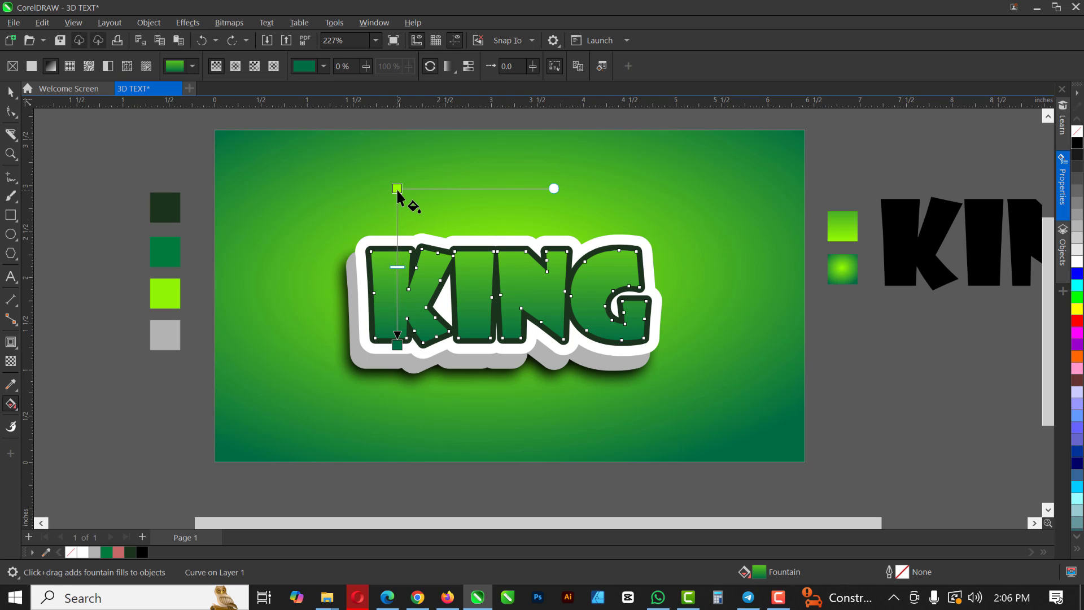
left_click_drag(397, 192, 395, 245)
left_click(397, 341)
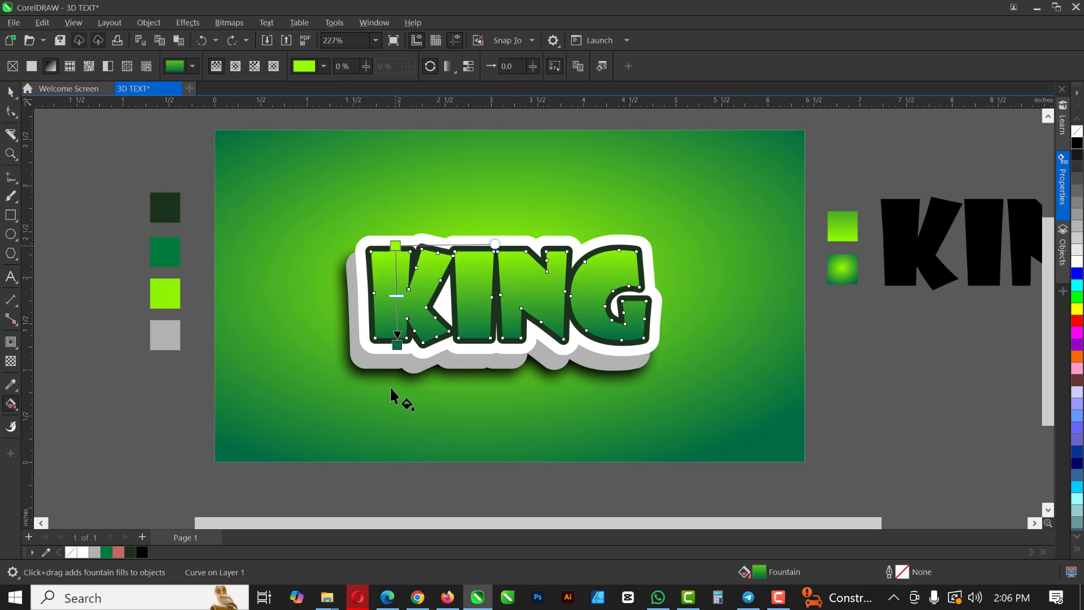
left_click(10, 91)
Extend the letters' gradient slightly upward so its light green start lies just above the white contour
scroll(406, 248, "up", 1)
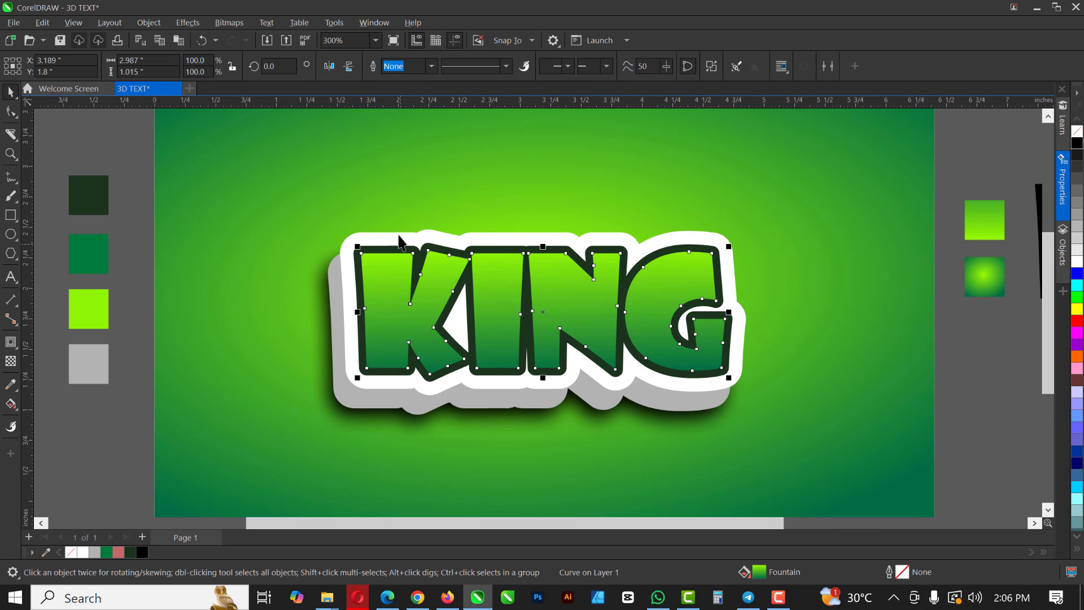
scroll(397, 274, "up", 1)
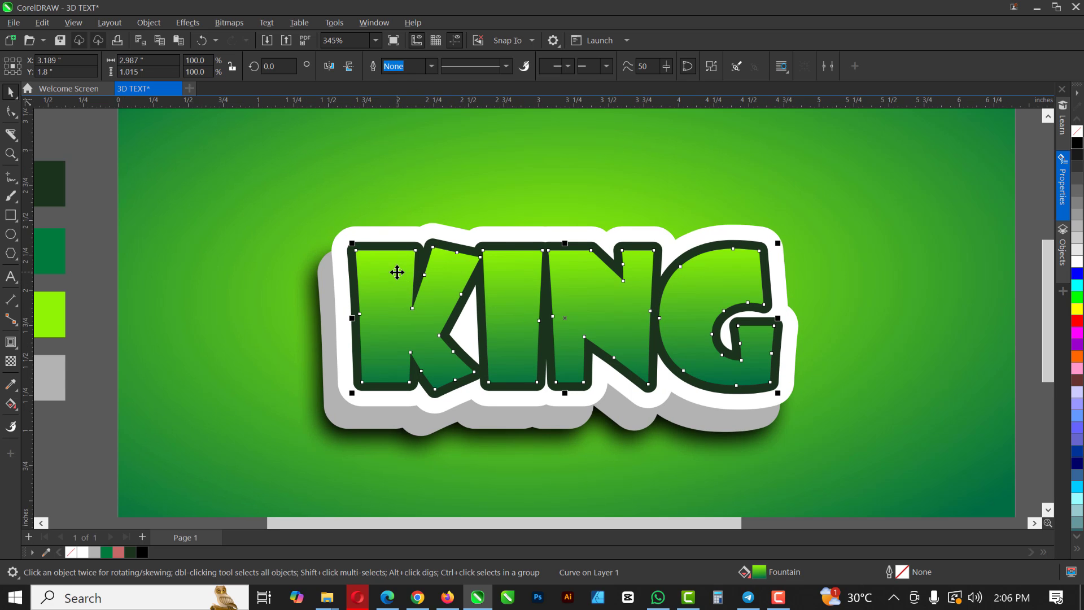
scroll(406, 276, "down", 1)
key("g")
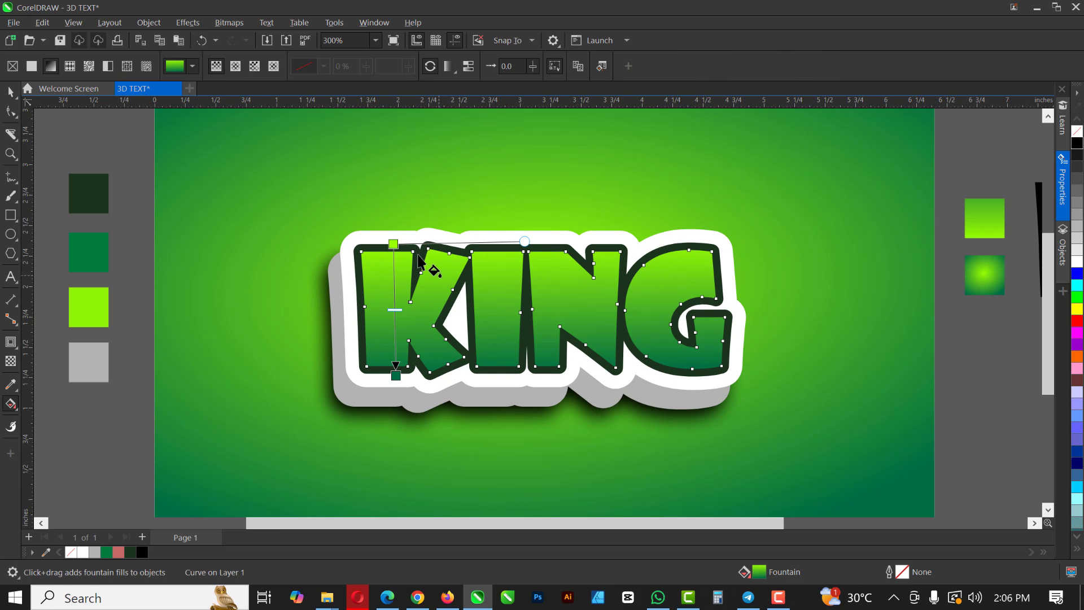
left_click_drag(393, 244, 393, 223)
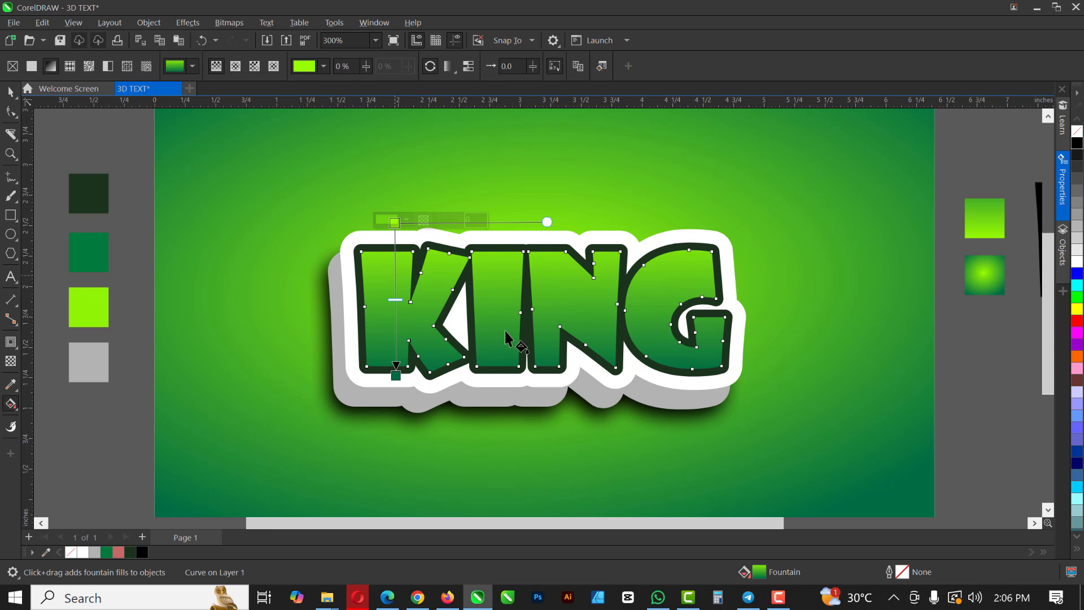
key("space")
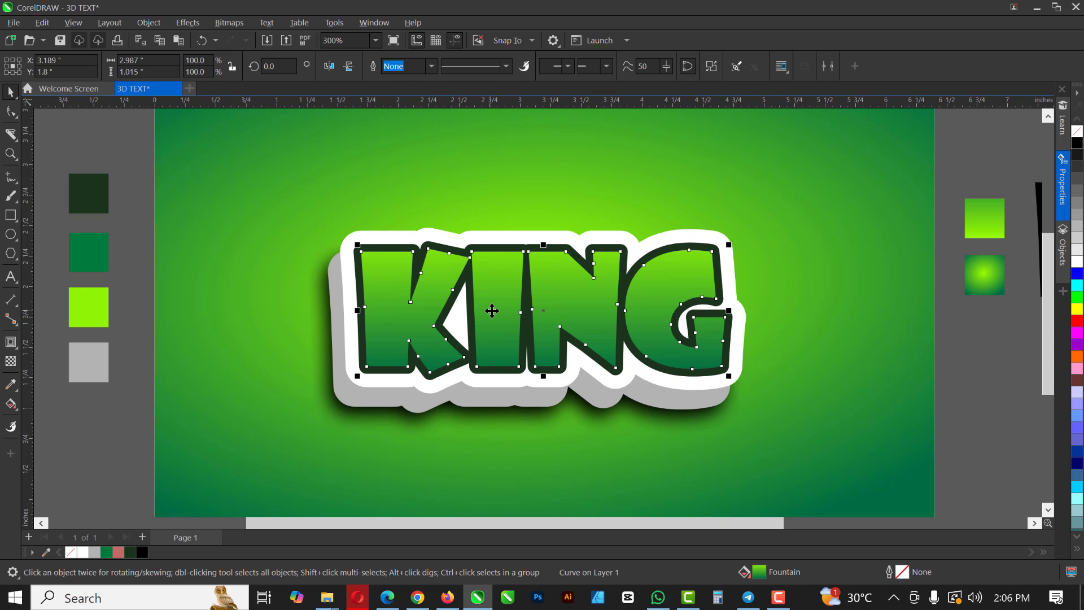
Try moving the dark green KING contour up and to the left, and undo the move
left_click(371, 160)
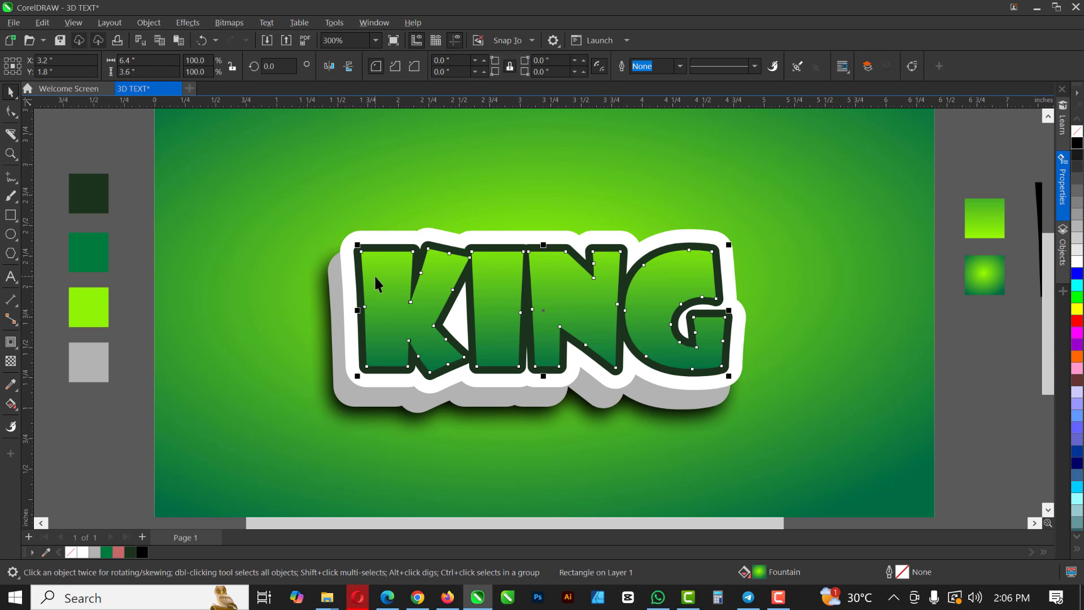
left_click(375, 278)
scroll(375, 276, "up", 1)
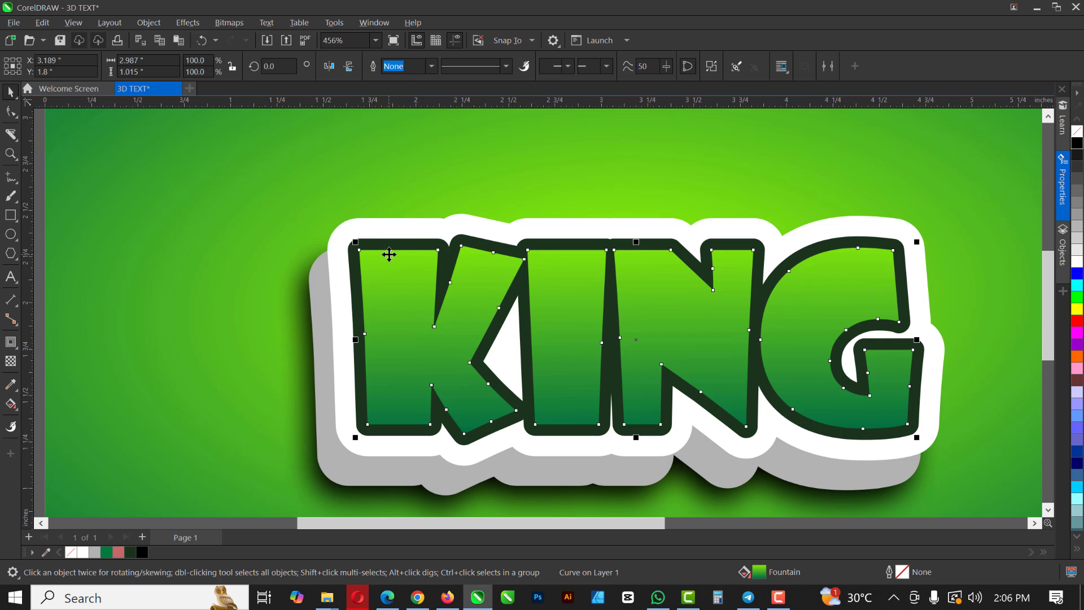
left_click(378, 247)
left_click_drag(378, 241, 367, 200)
key("ctrl+z")
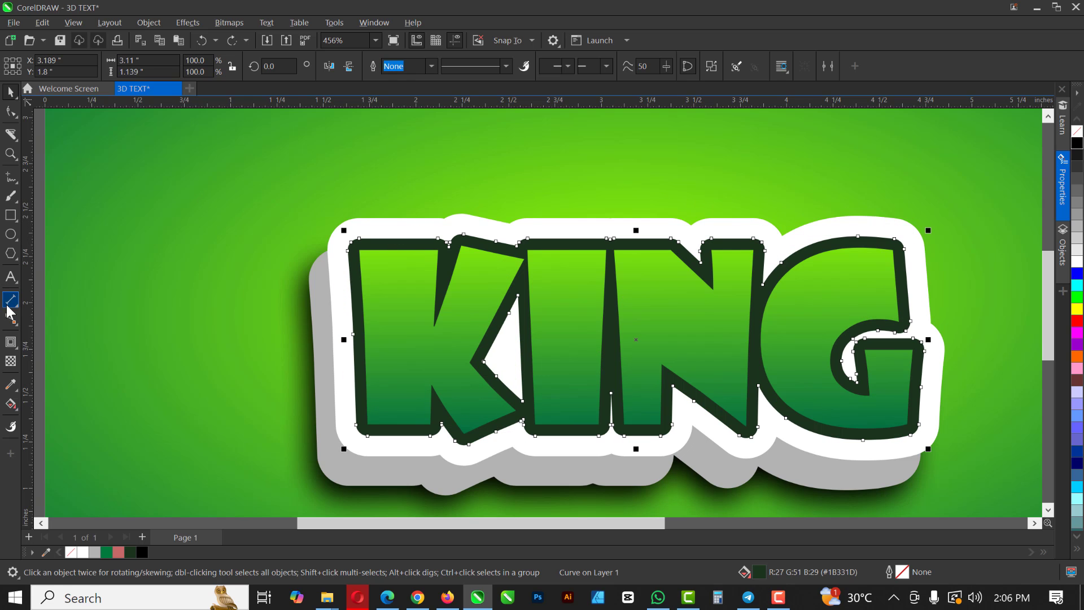
Add a black drop shadow to the dark green KING contour, running straight down from its top edge to just below it
left_click(11, 348)
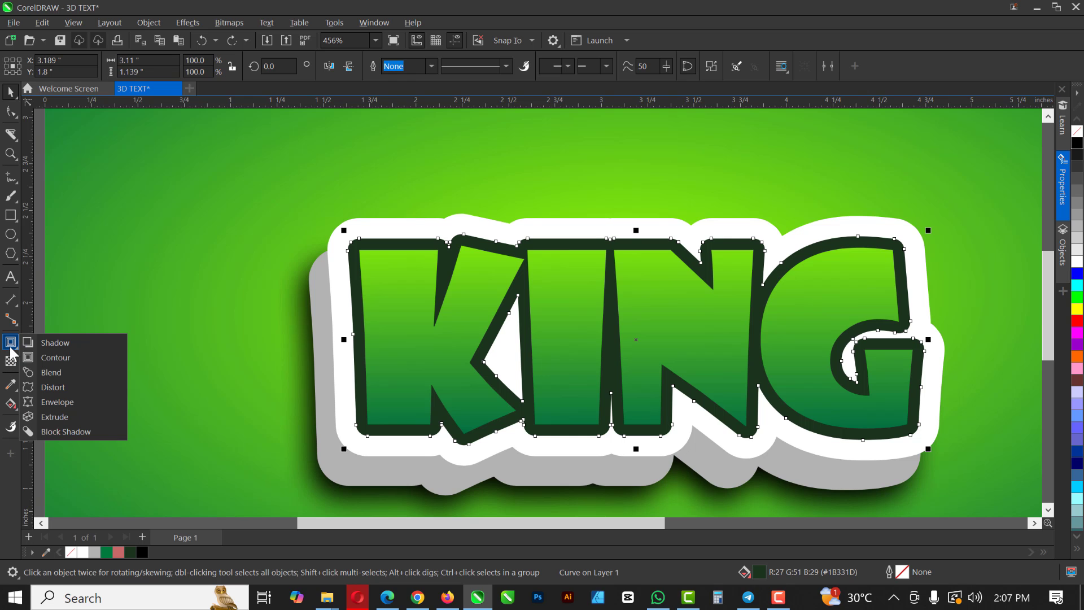
left_click(56, 342)
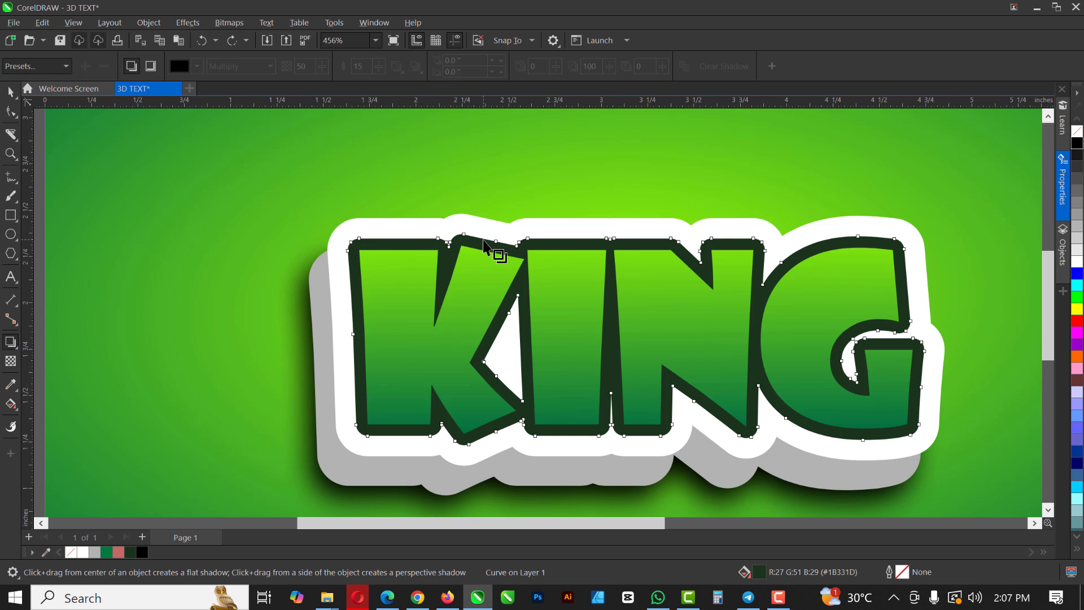
left_click_drag(637, 233, 636, 453)
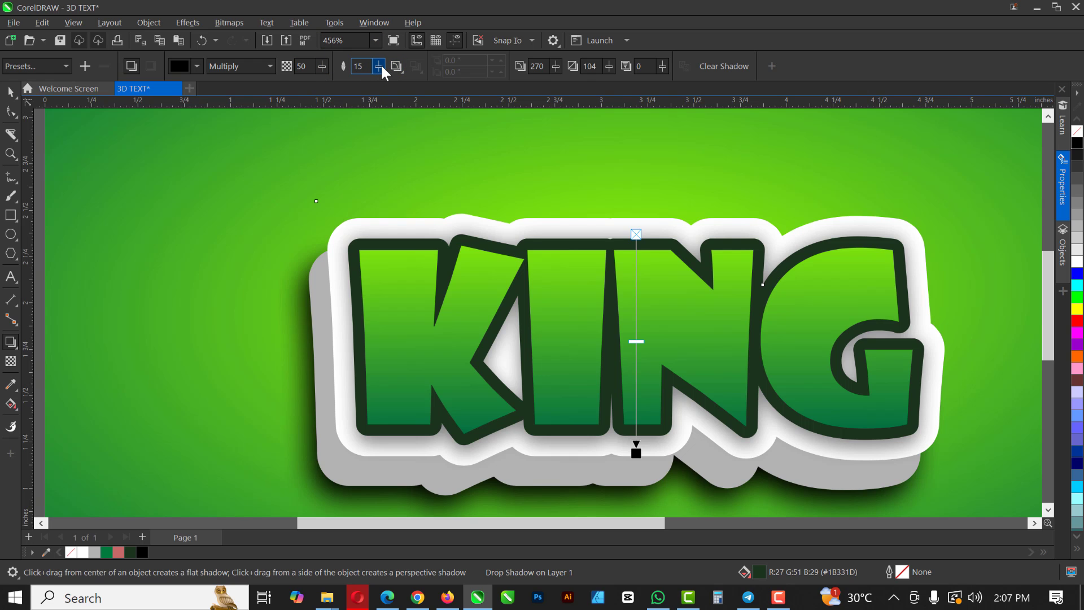
Refine the contour's drop shadow with a feather of 7, a stretch of about 103 and an opacity of 65
left_click_drag(379, 66, 374, 66)
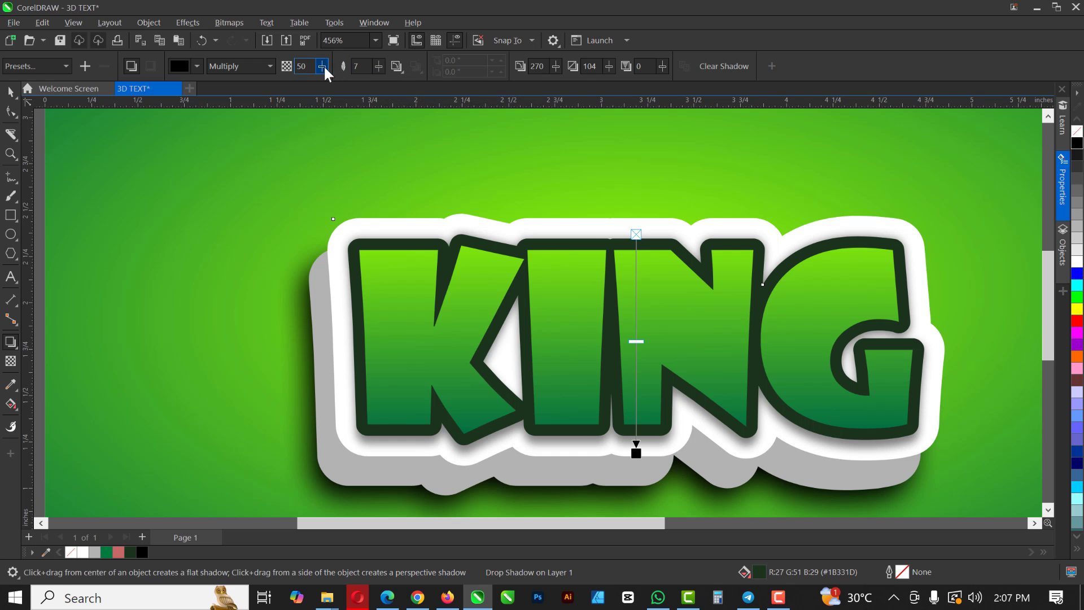
left_click_drag(636, 452, 636, 447)
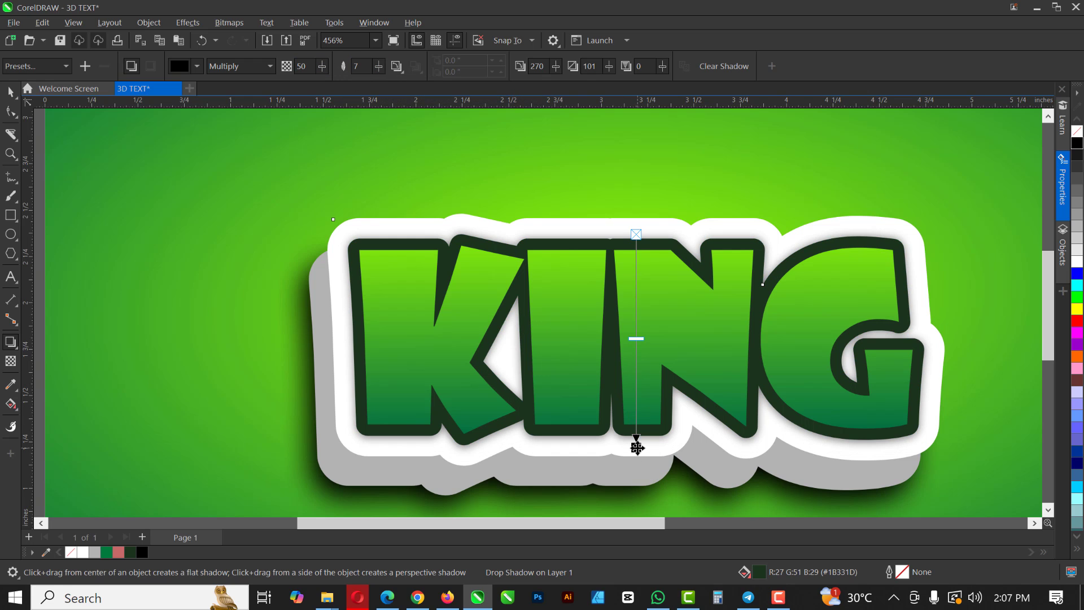
left_click_drag(636, 447, 636, 452)
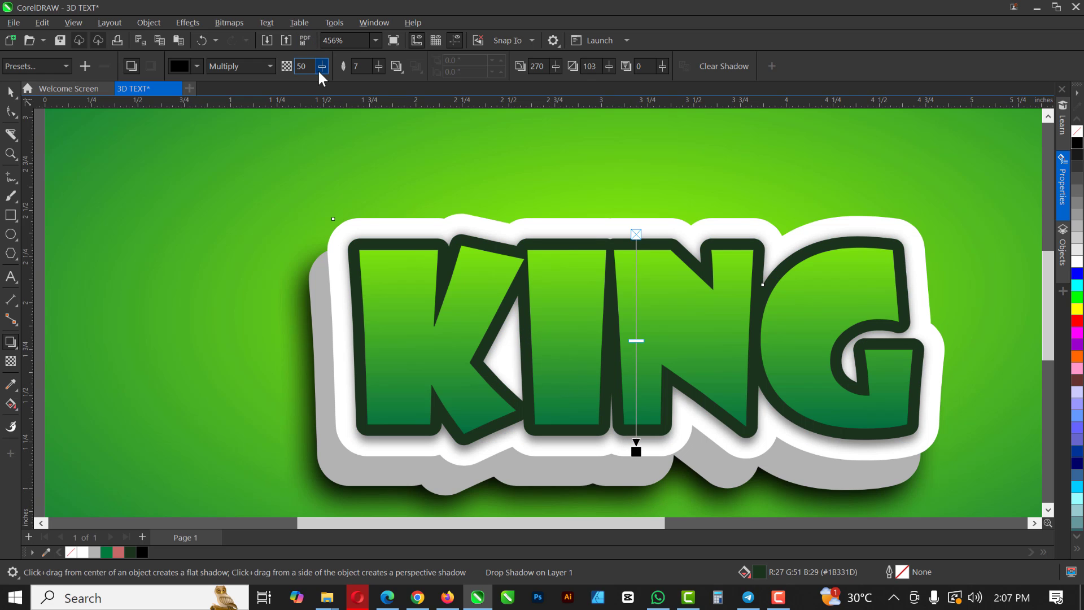
left_click_drag(325, 66, 333, 62)
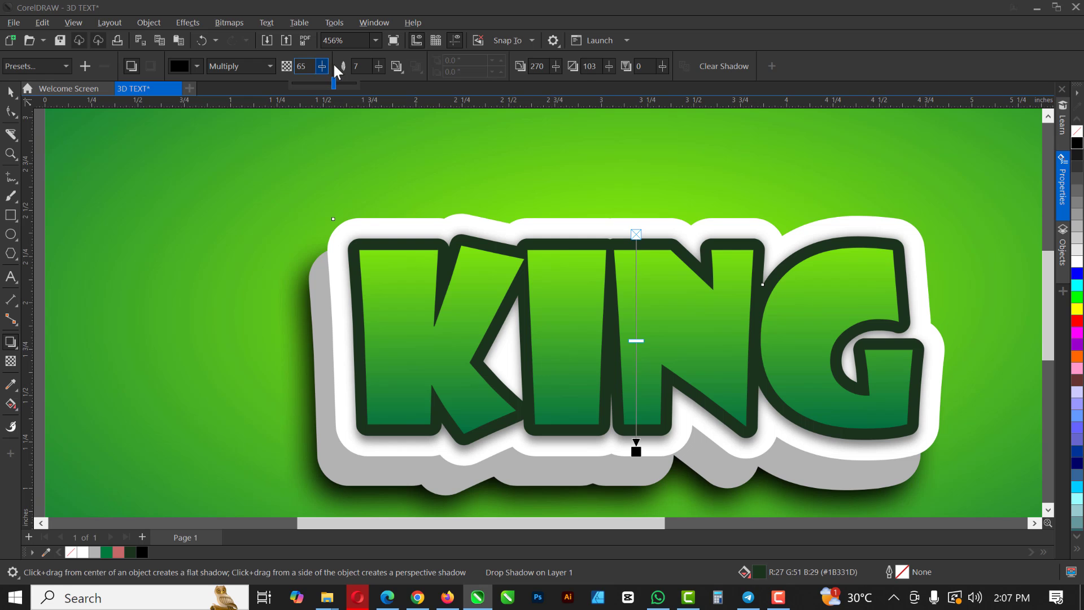
scroll(431, 284, "down", 1)
scroll(431, 284, "down", 1)
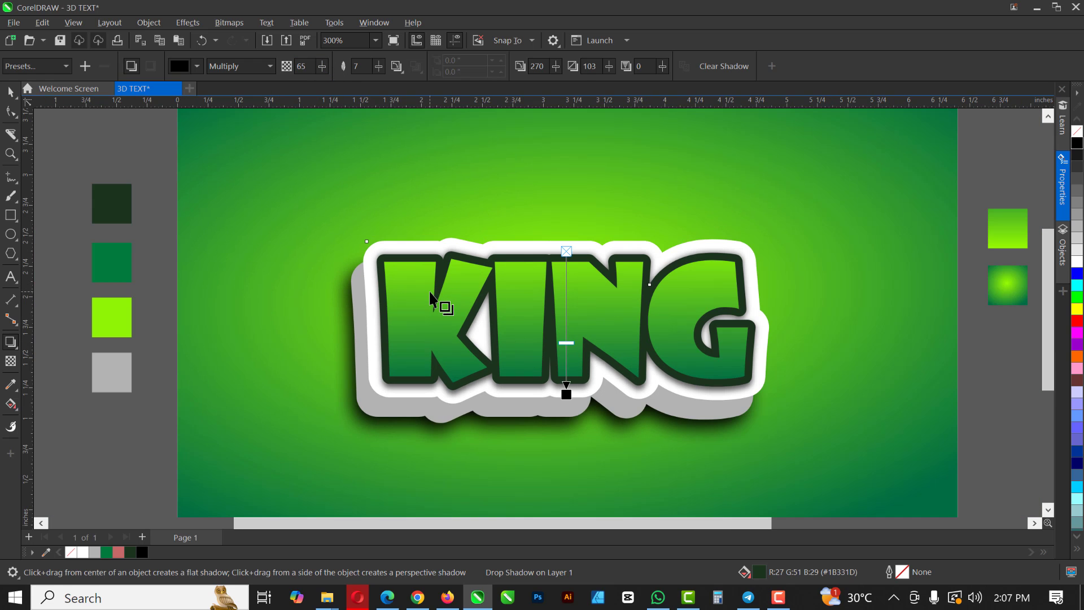
key("space")
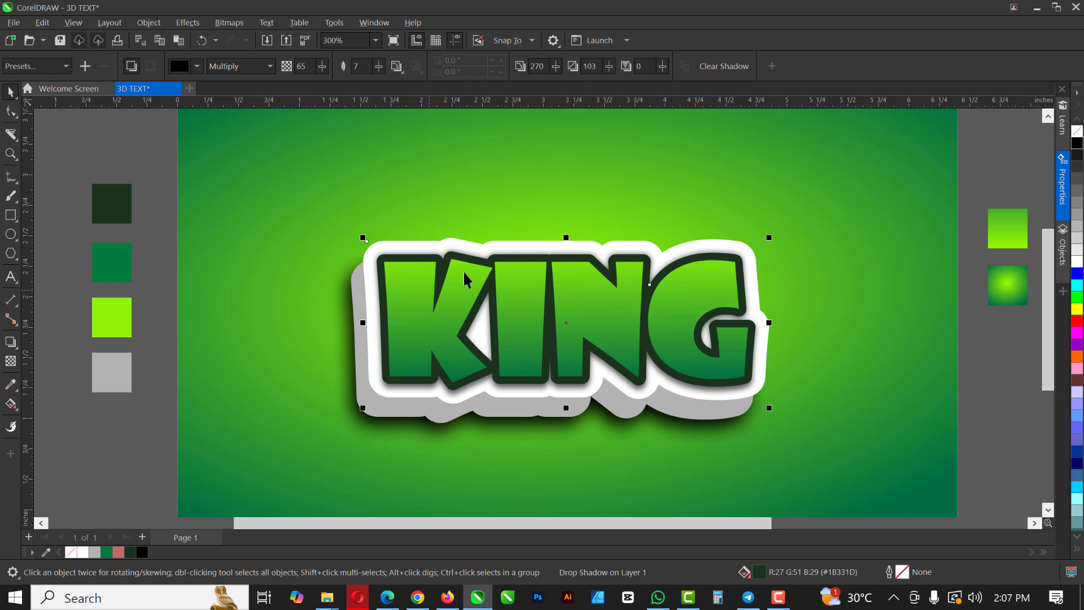
Apply an Add Noise effect to the background rectangle with Gaussian type, level 50, density 50 and Intensity color mode
left_click(452, 317)
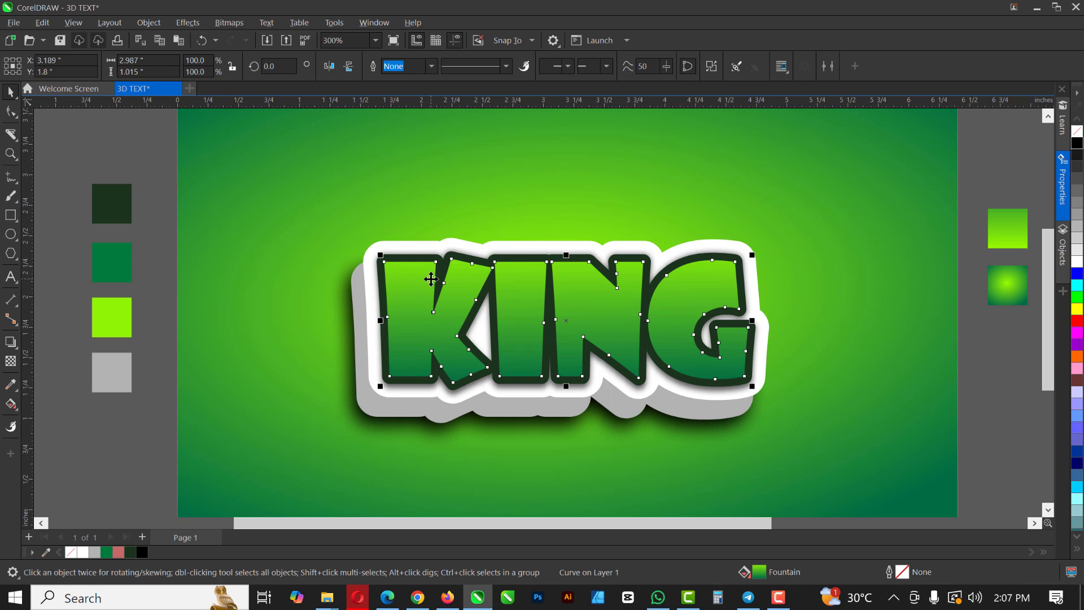
scroll(436, 273, "down", 2)
left_click(551, 207)
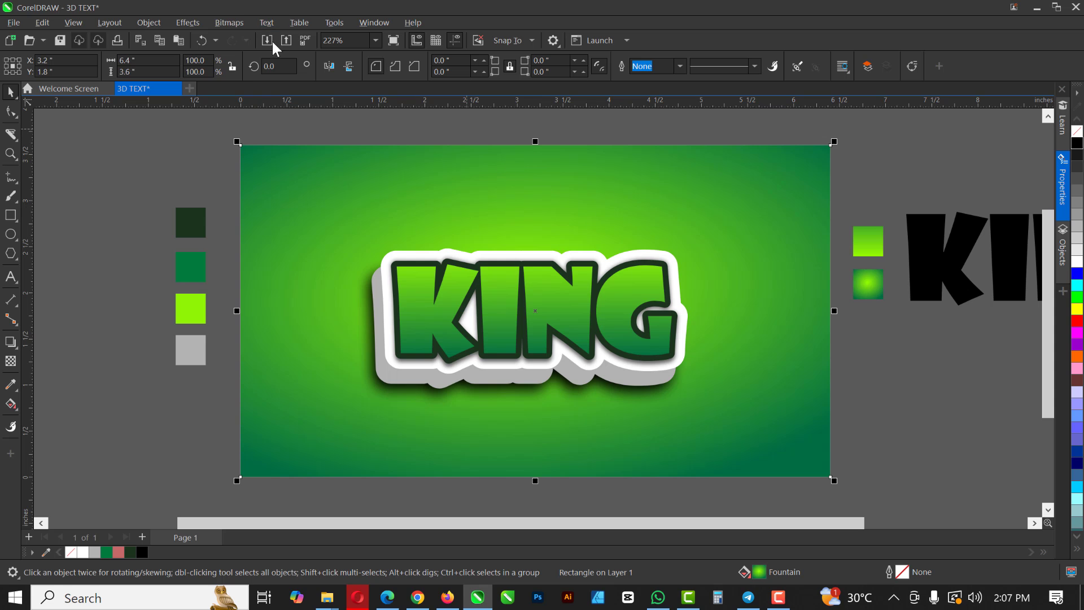
left_click(194, 24)
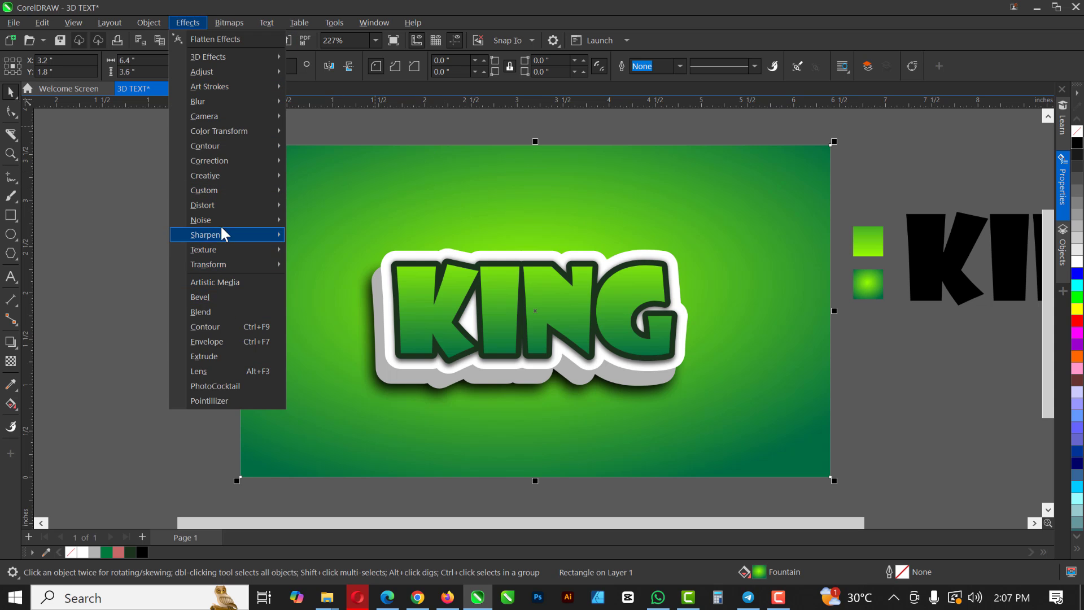
left_click(350, 239)
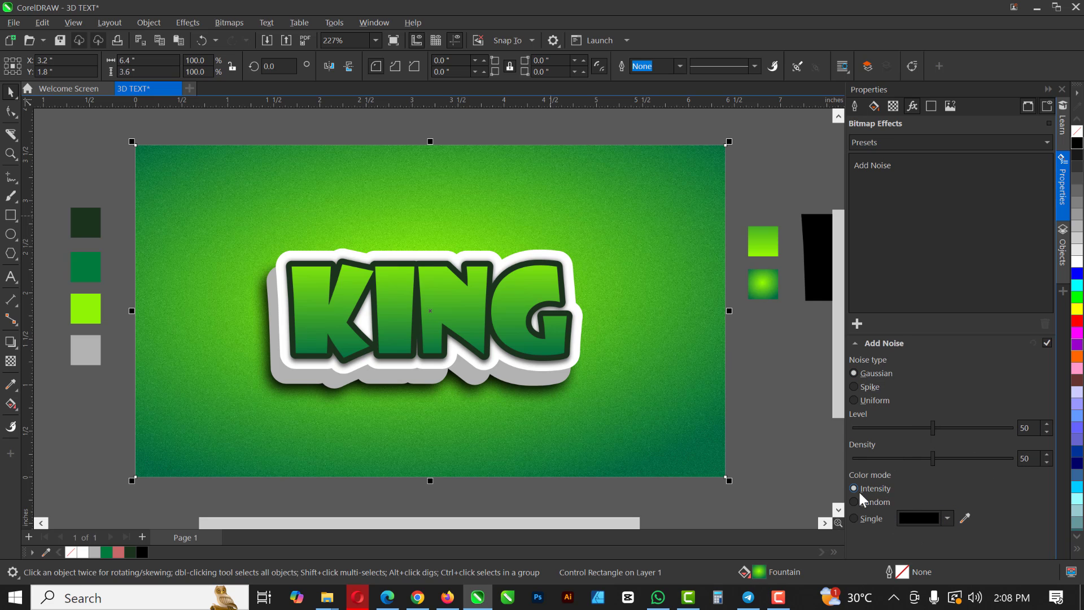
left_click(1047, 89)
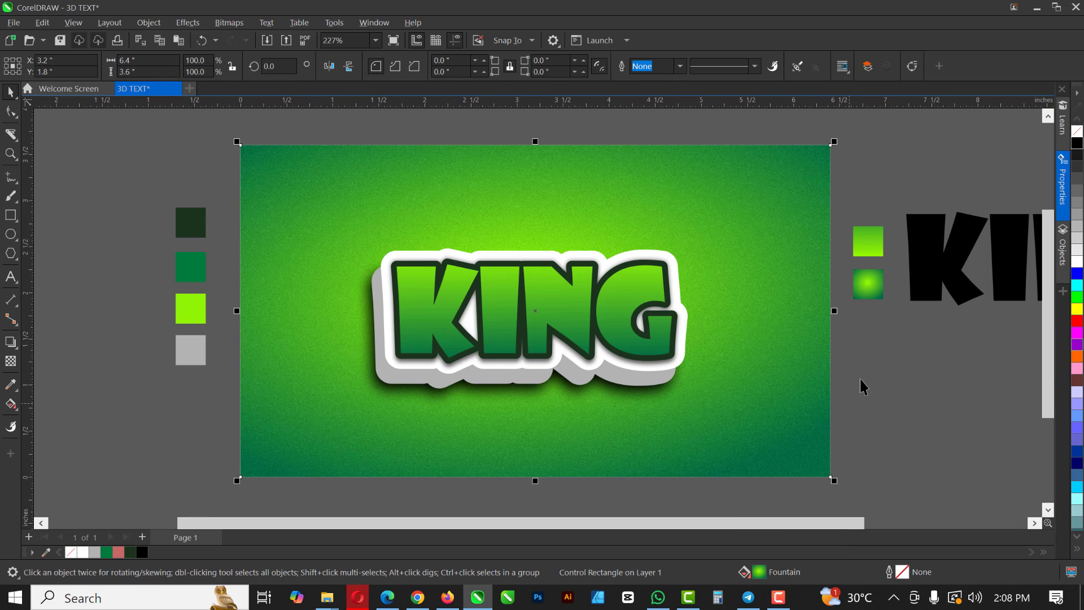
left_click(861, 378)
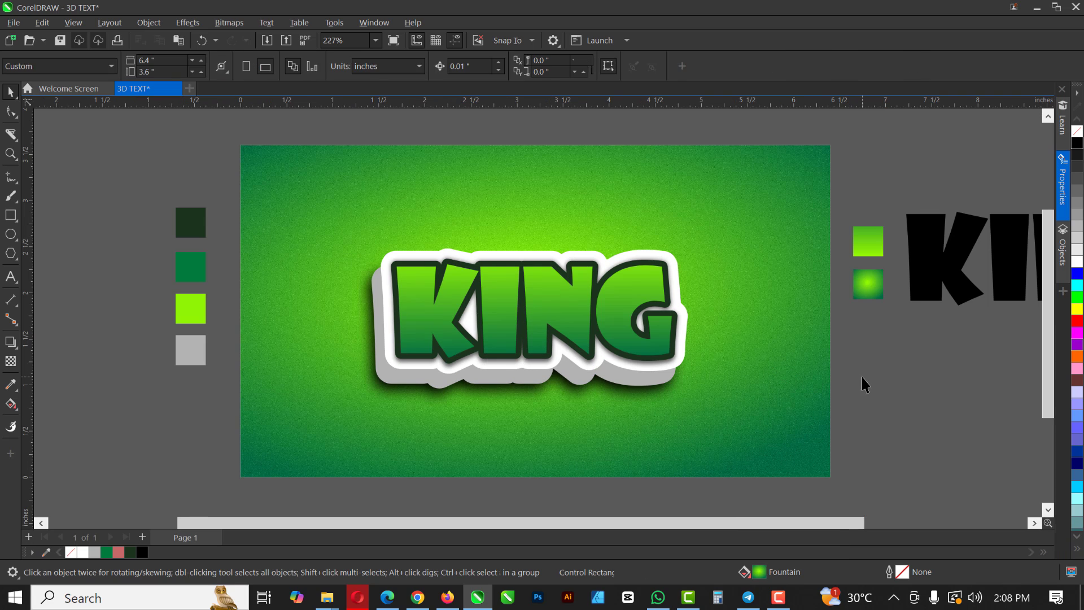
Draw a white rectangle about 3.34 by 0.53 inches without outline across the upper part of the KING lettering
left_click(545, 303)
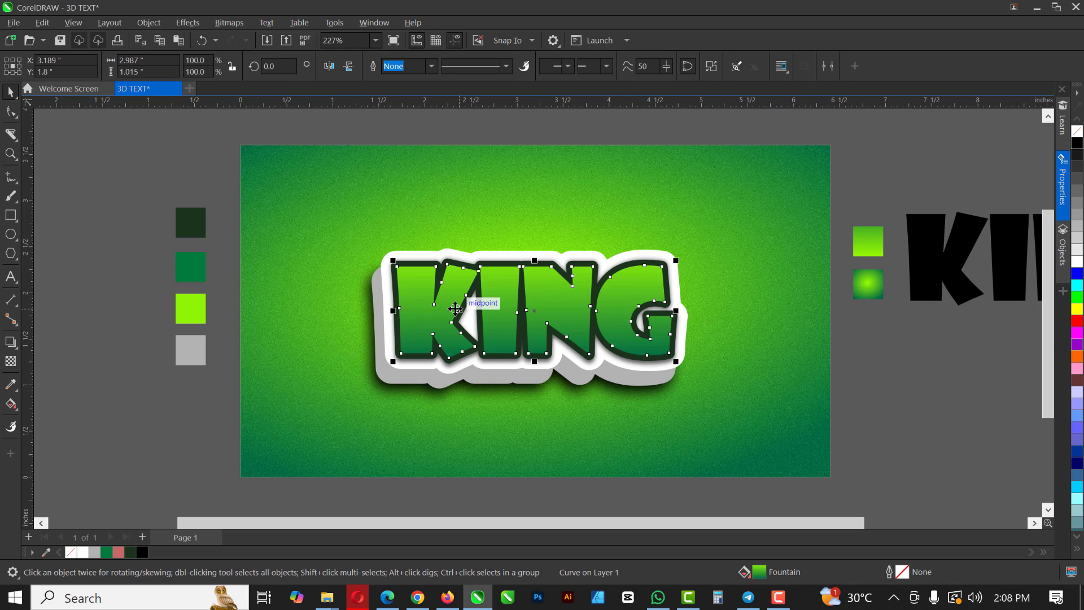
left_click(11, 219)
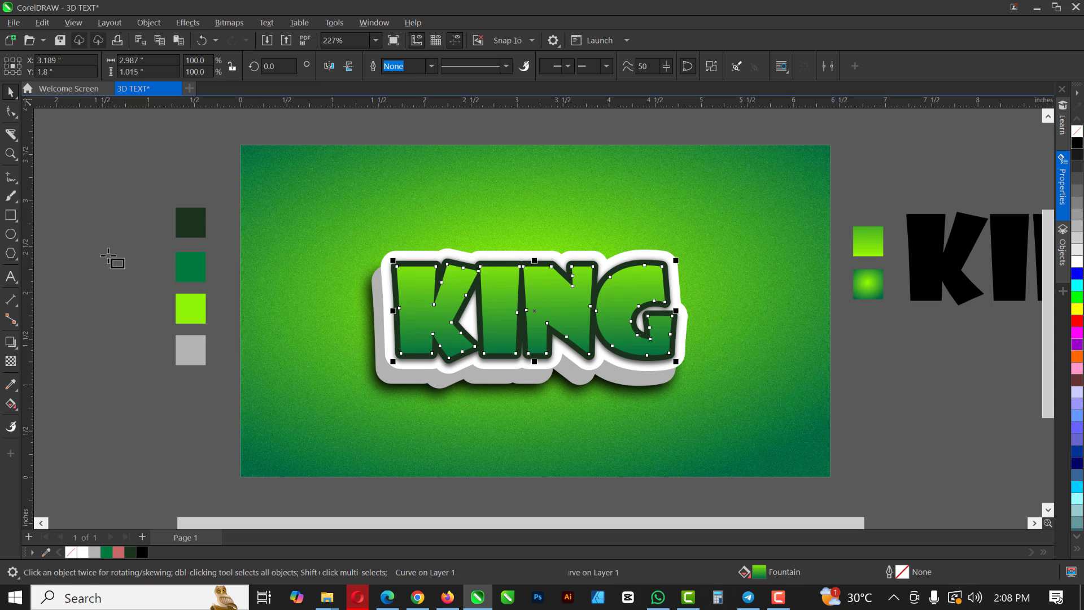
left_click_drag(380, 241, 688, 291)
left_click_drag(678, 339, 677, 339)
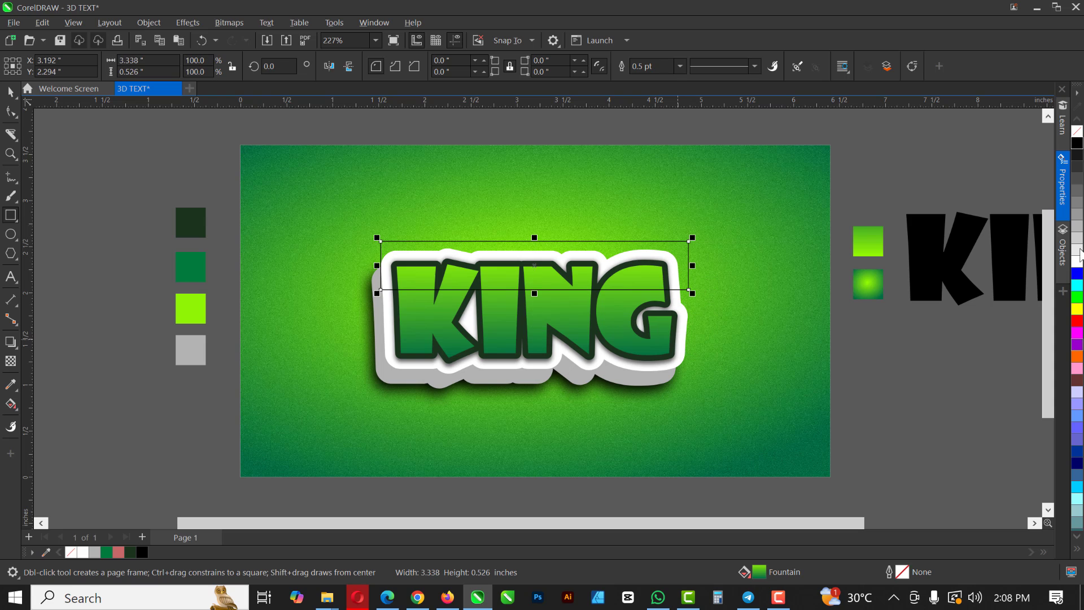
left_click(1076, 261)
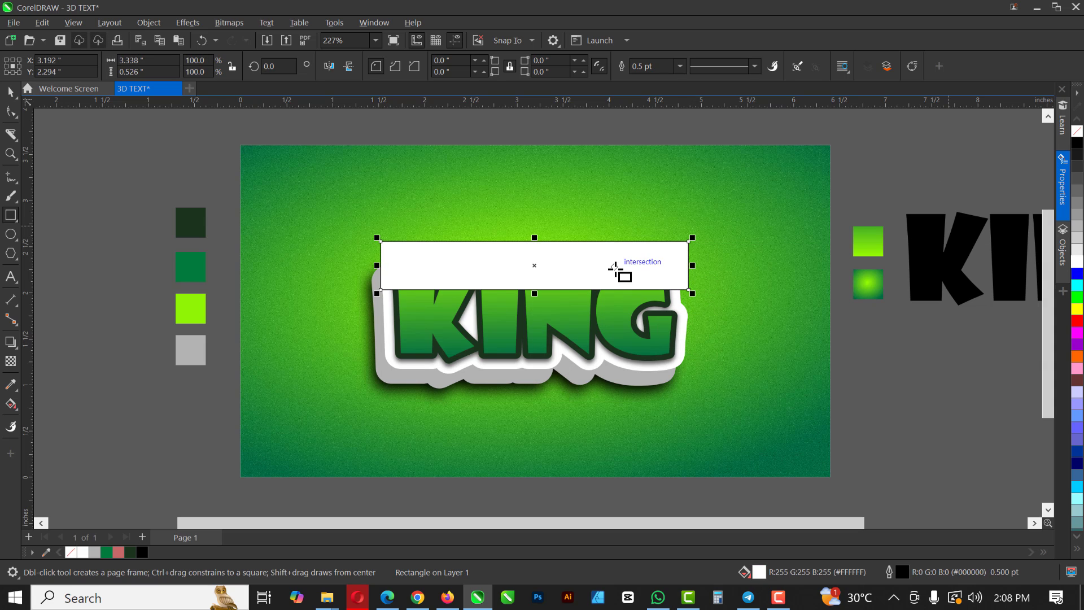
right_click(1078, 133)
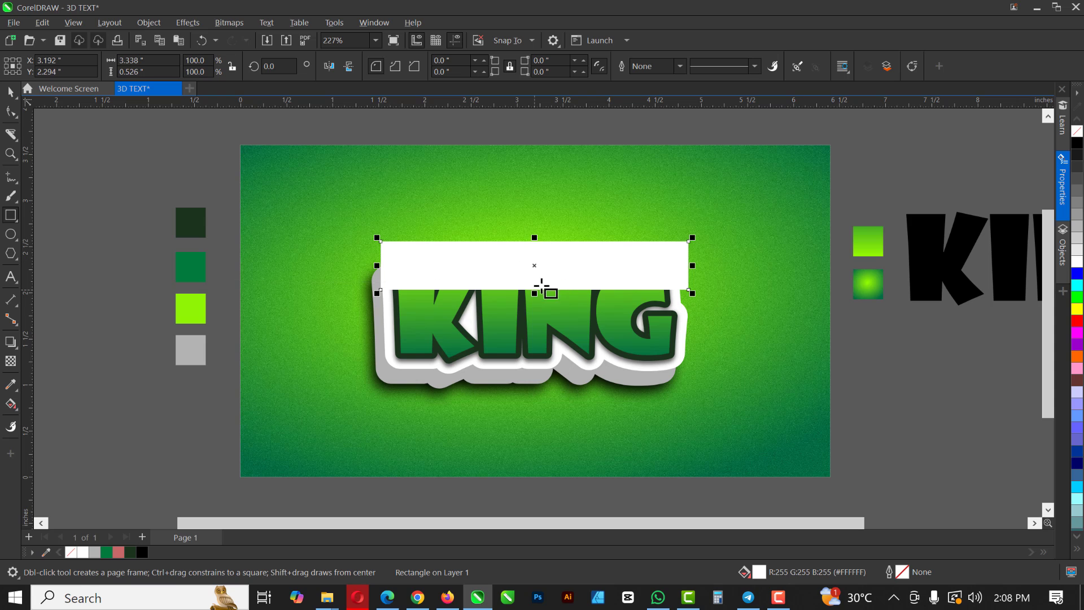
Apply a vertical fountain transparency to the white rectangle, fading from opaque near its top edge to fully transparent near its bottom edge
left_click(11, 362)
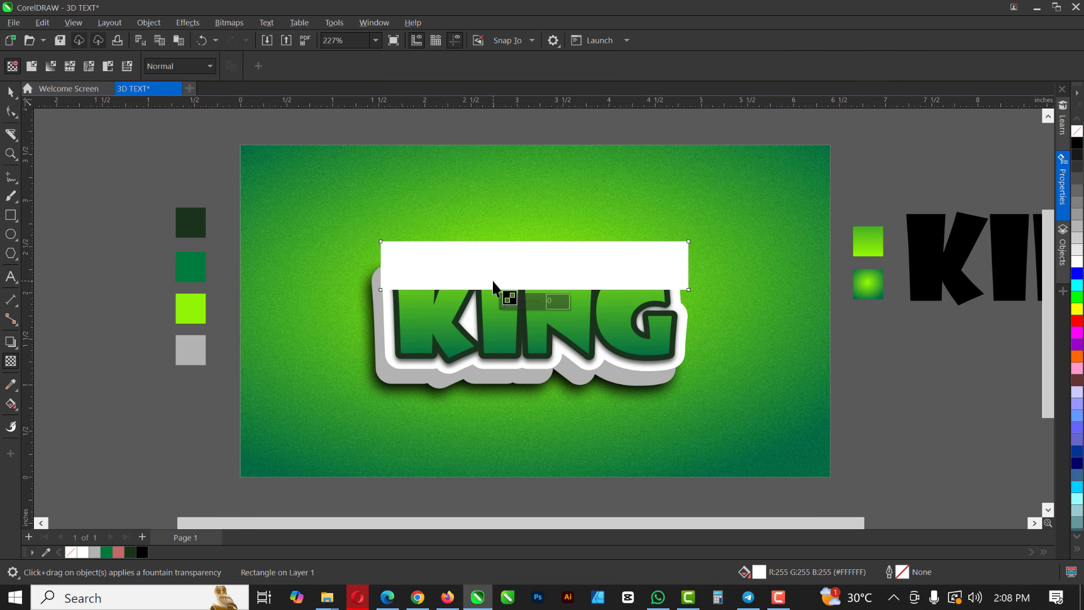
scroll(503, 280, "up", 1)
scroll(511, 268, "up", 2)
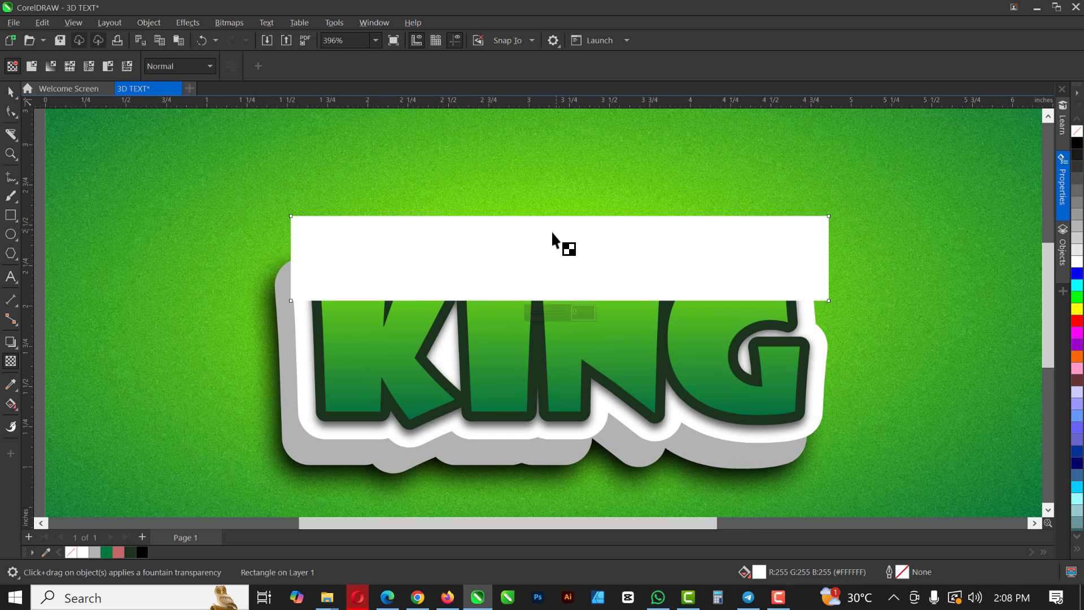
key("space")
left_click_drag(521, 270, 521, 259)
key("ctrl+z")
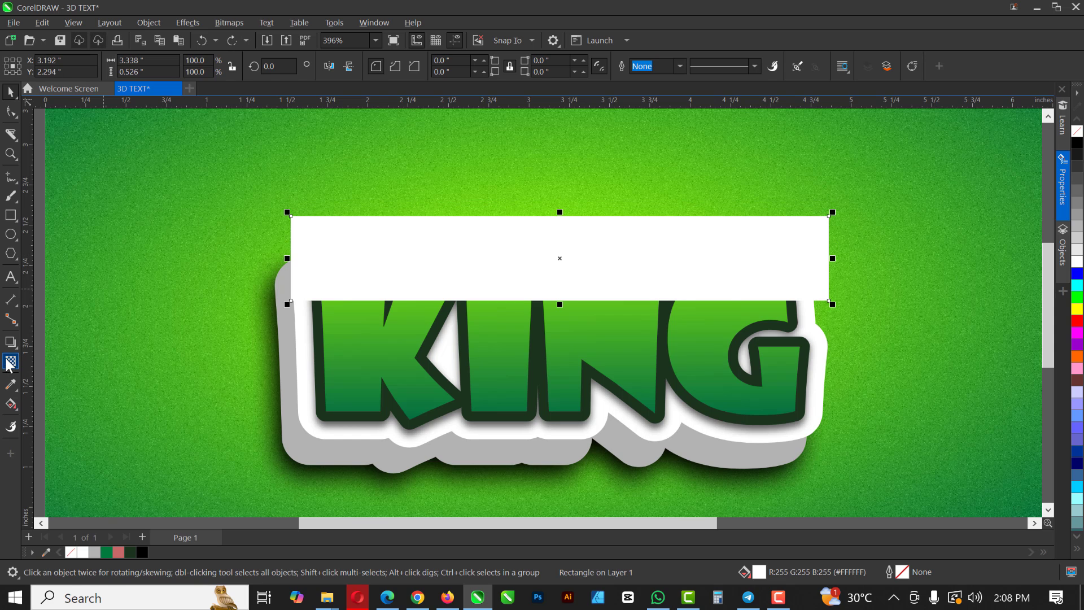
left_click(10, 361)
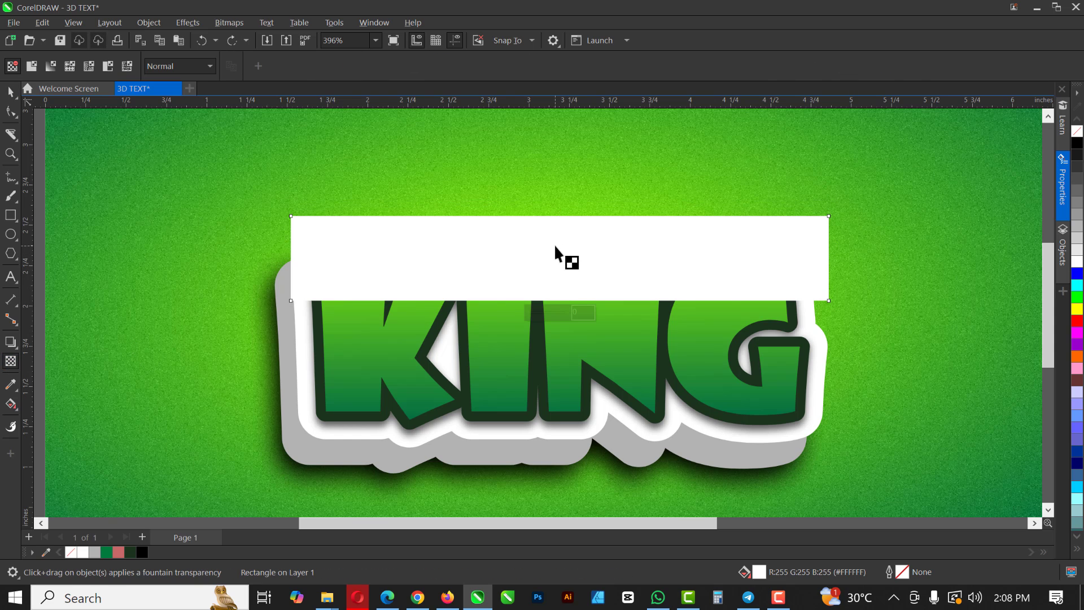
left_click_drag(547, 232, 547, 293)
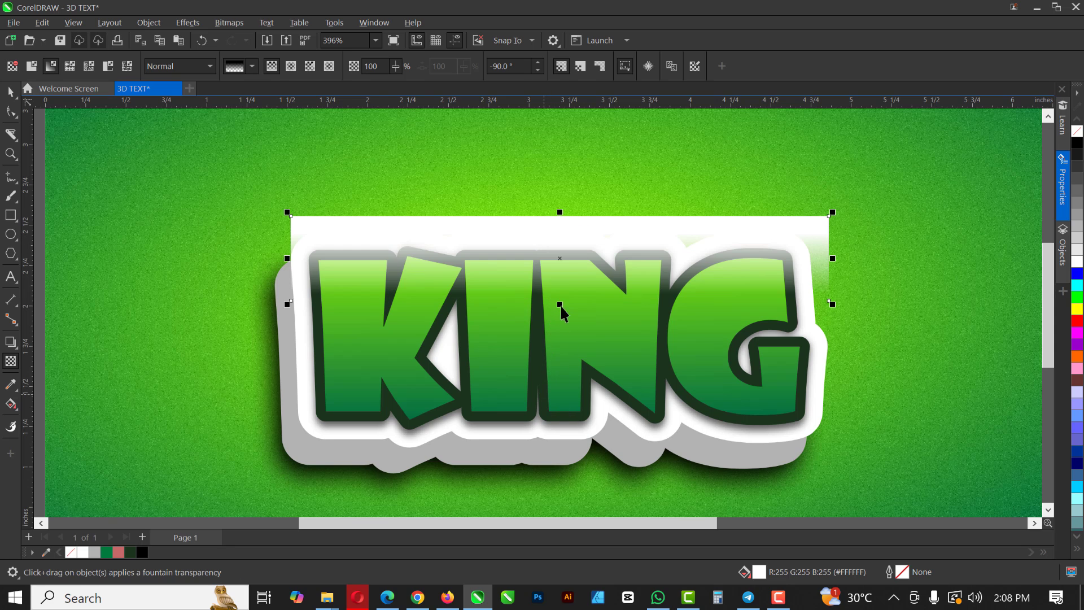
Move the faded white rectangle off the lettering to an open spot just above the word KING
key("space")
left_click_drag(581, 254, 584, 296)
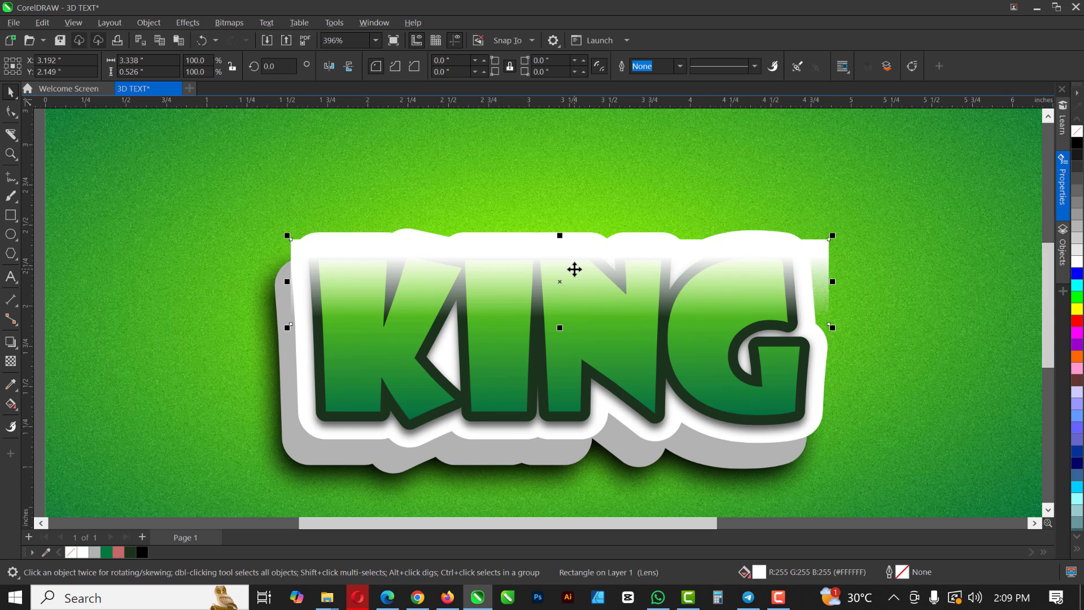
scroll(580, 288, "down", 3)
left_click_drag(576, 295, 579, 220)
left_click(587, 293)
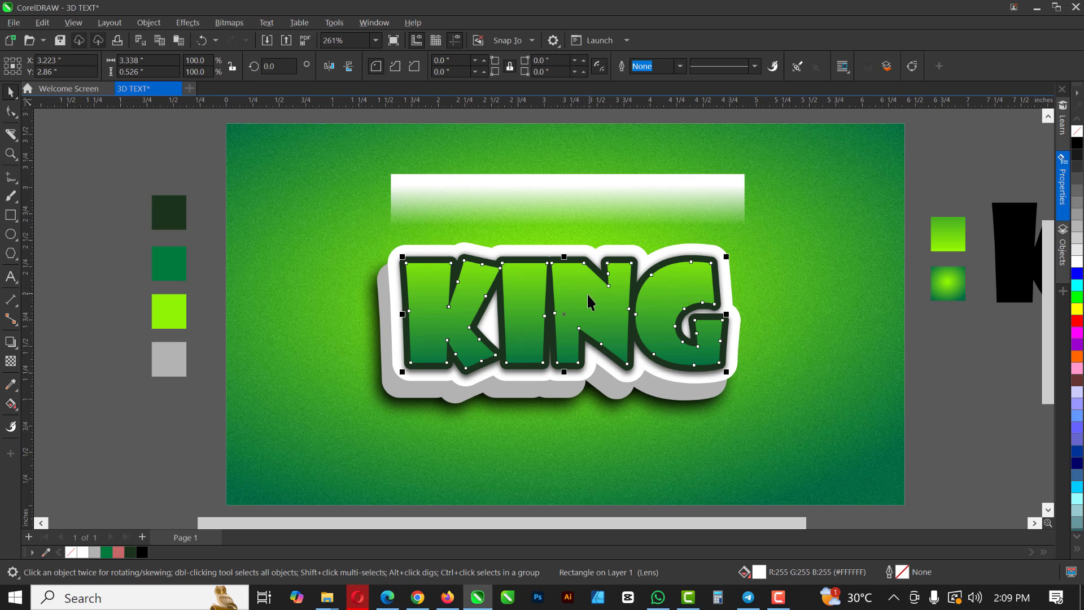
PowerClip the faded white rectangle inside the green gradient KING letters
left_click(555, 197)
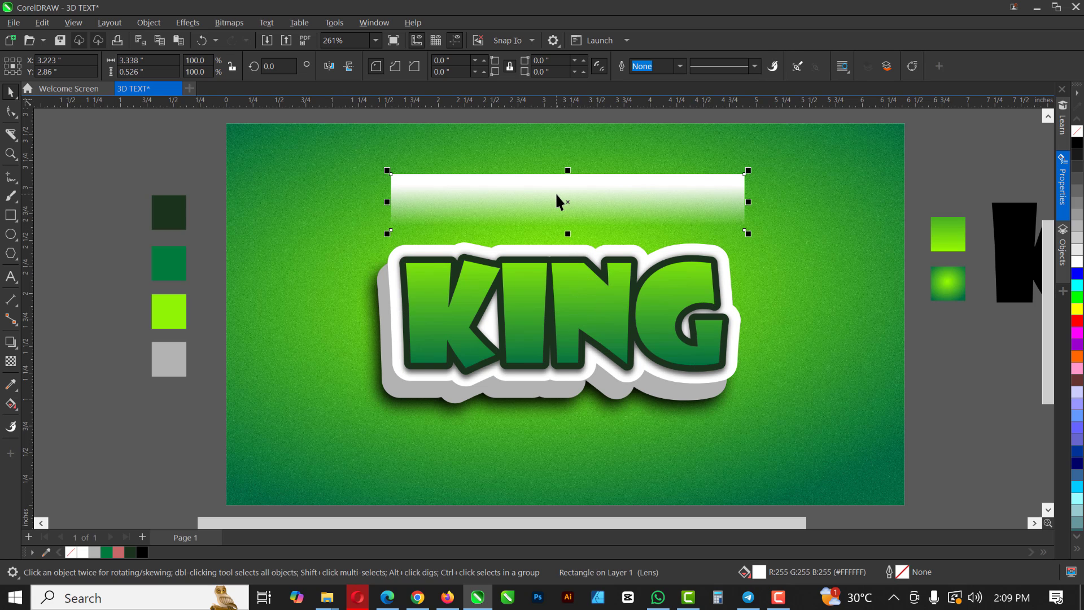
right_click(591, 198)
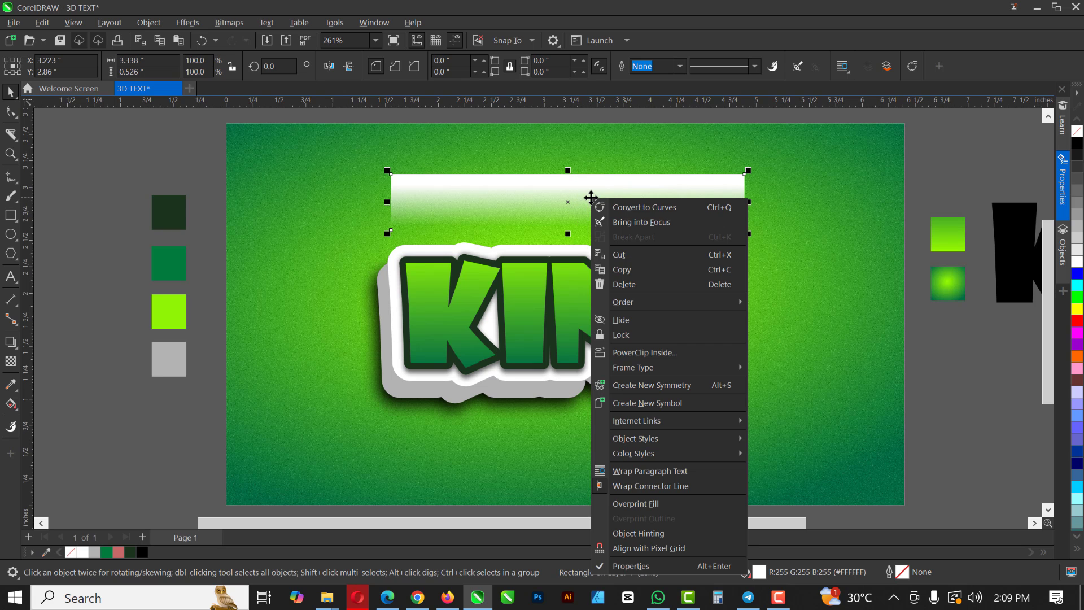
left_click(640, 352)
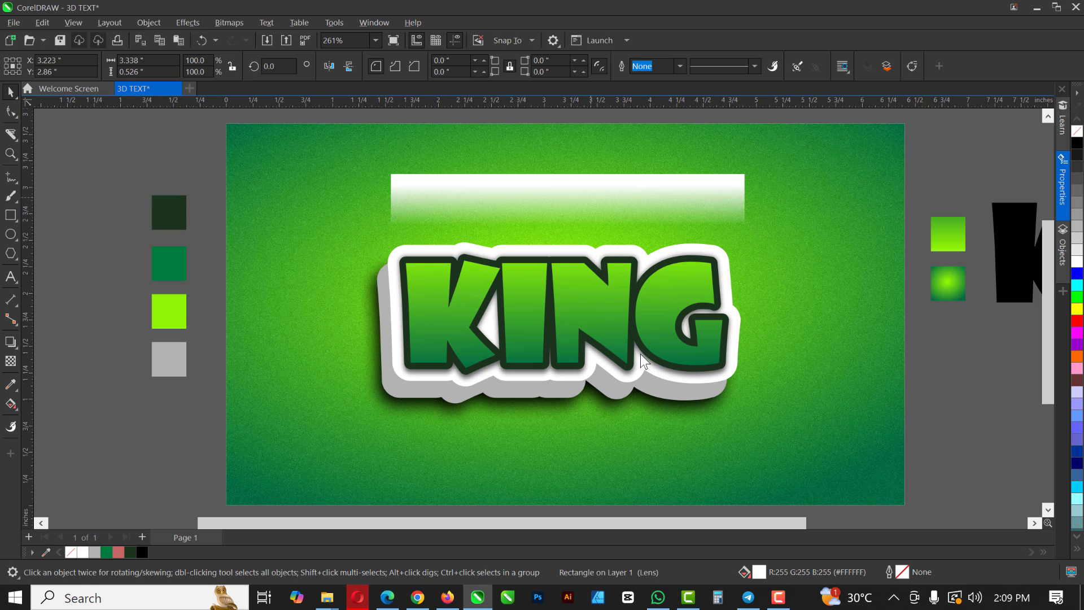
left_click(581, 293)
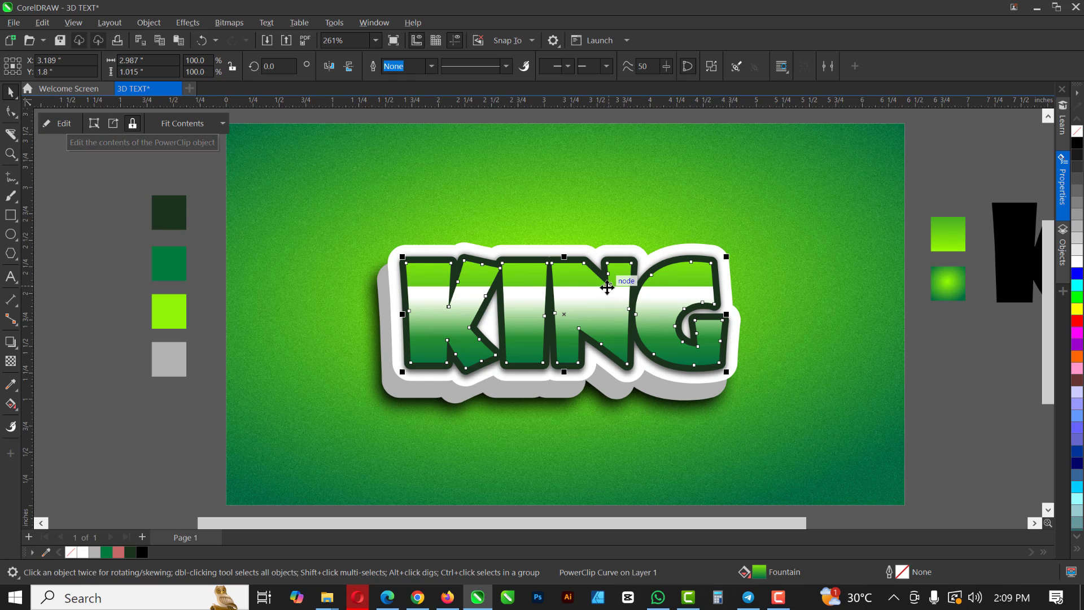
Edit the KING PowerClip contents, moving the faded rectangle up so its white highlight covers the tops of the letters
left_click(66, 123)
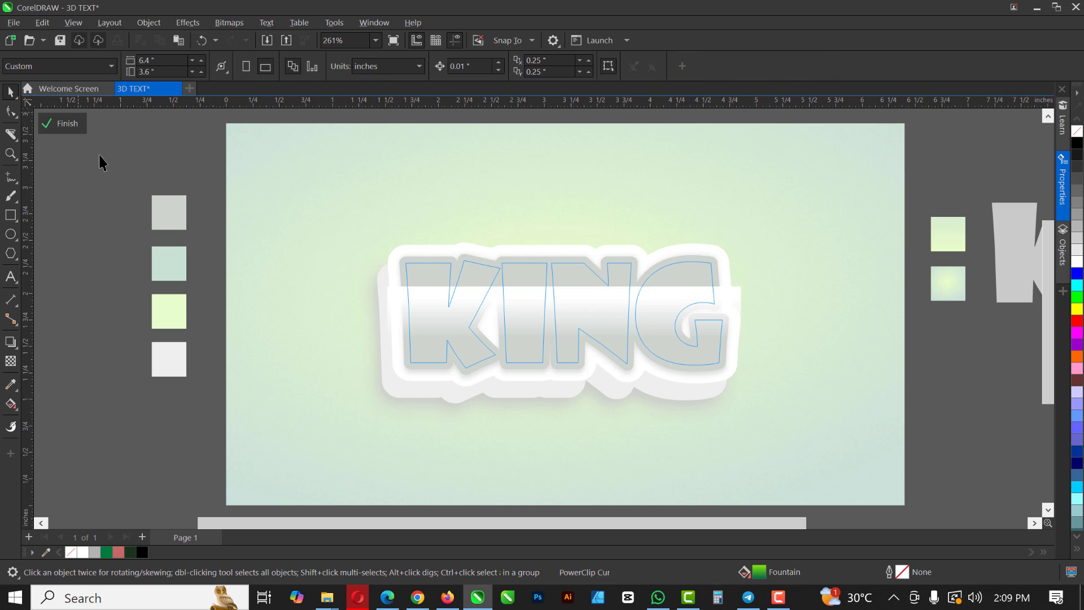
left_click(564, 305)
left_click_drag(567, 307, 569, 270)
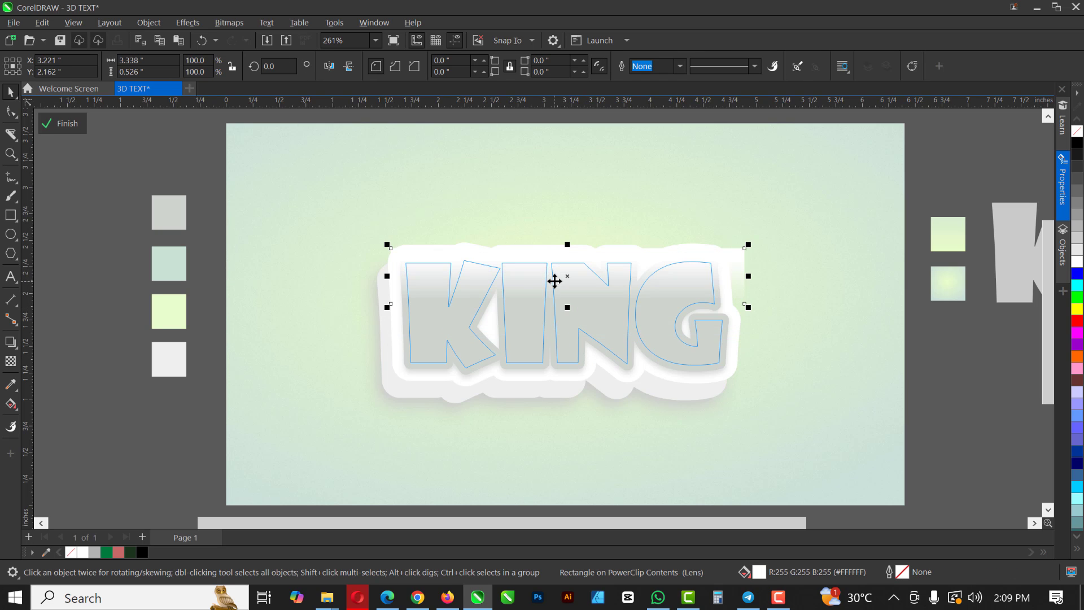
left_click(64, 125)
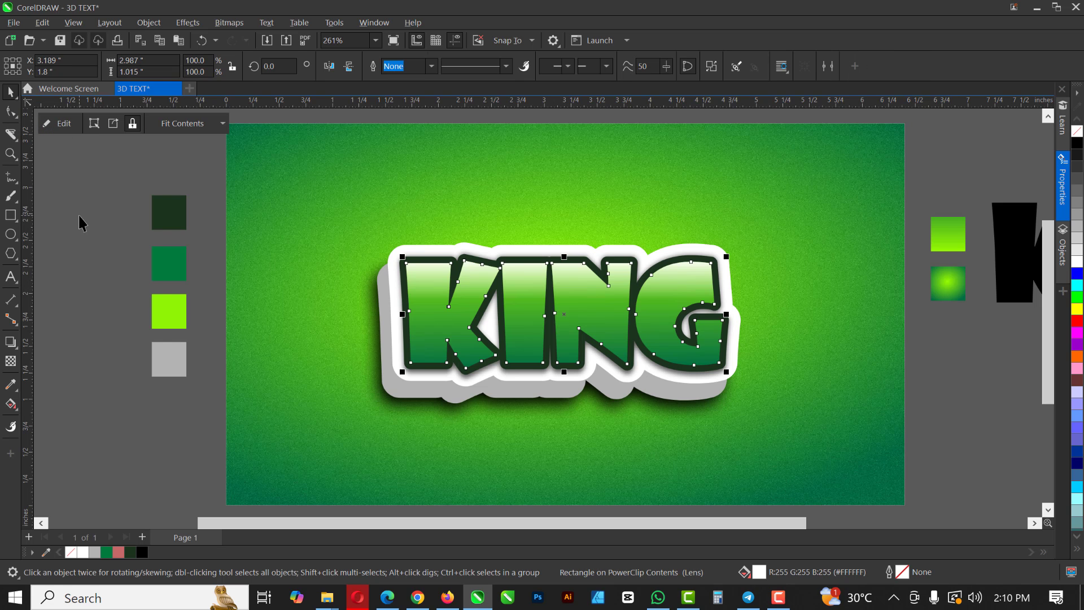
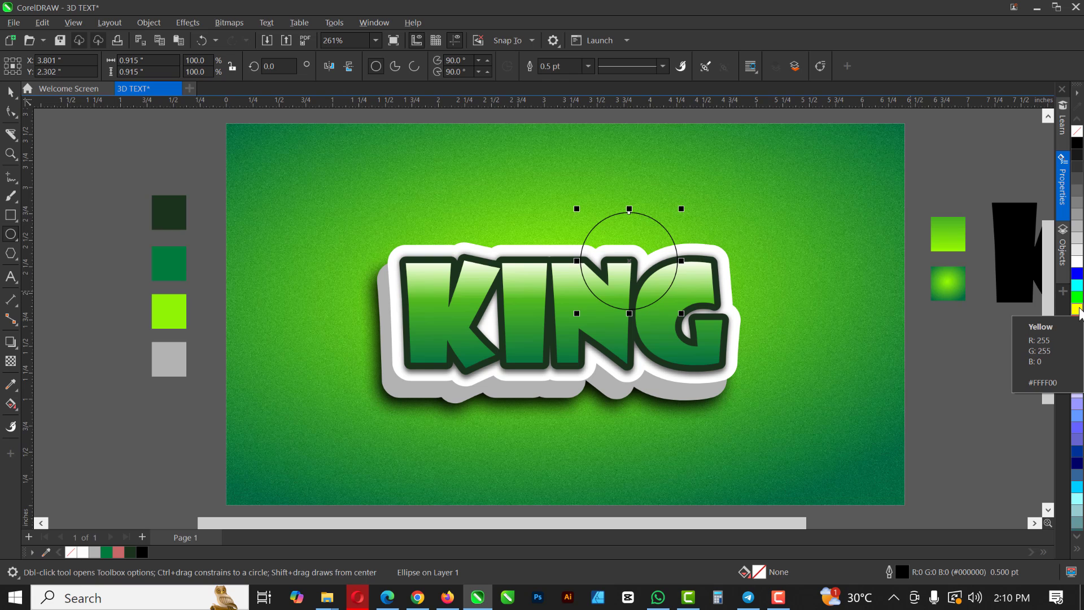
Fill the circle over the letters N and G with yellow and no outline, and add a Gaussian Blur effect
left_click(1077, 309)
right_click(1077, 132)
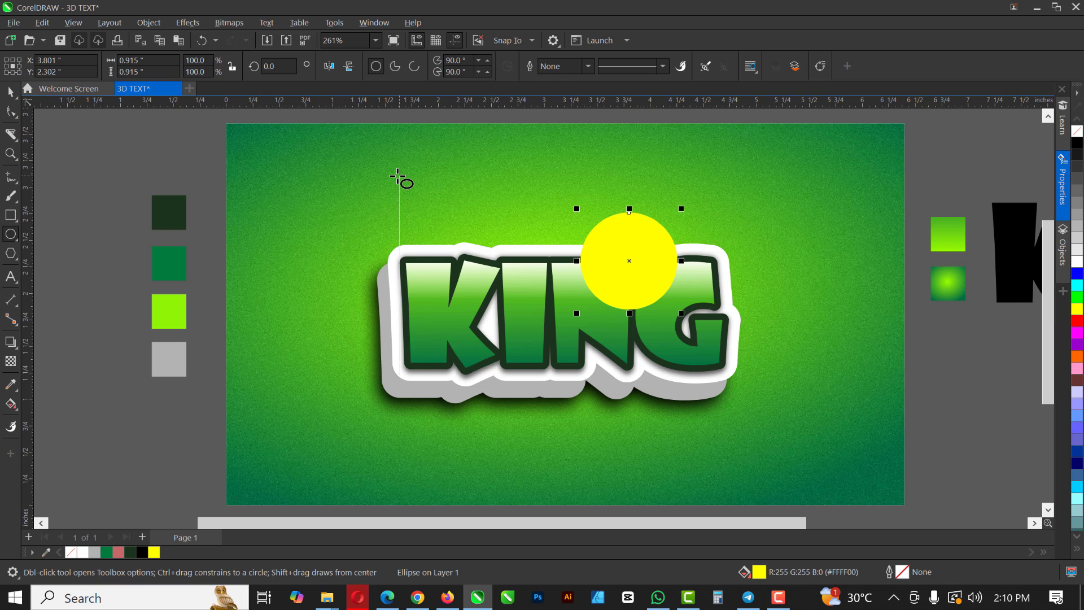
left_click(188, 23)
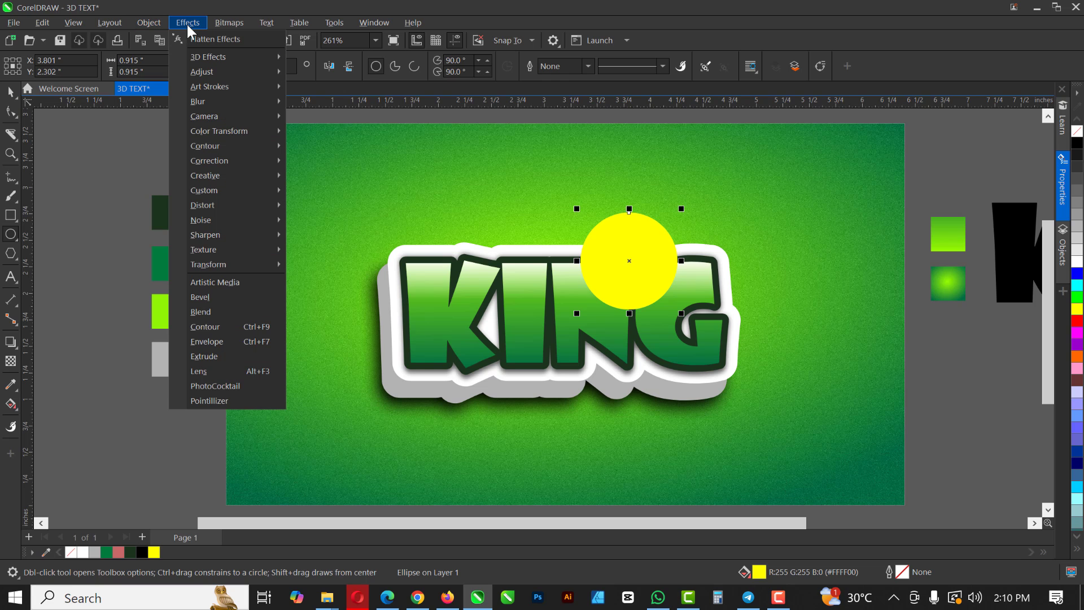
mouse_move(222, 100)
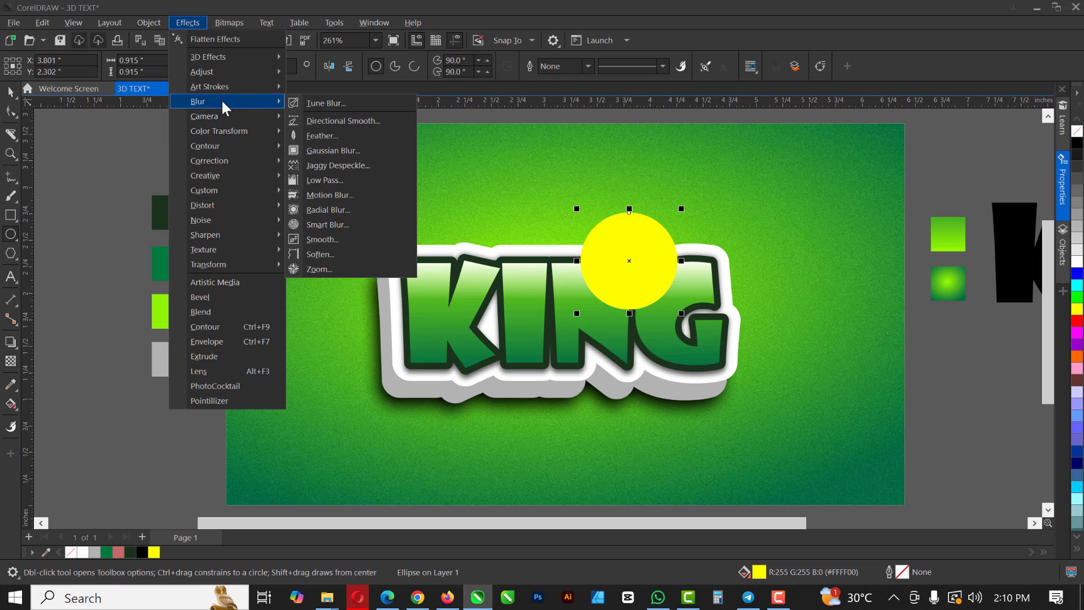
left_click(334, 153)
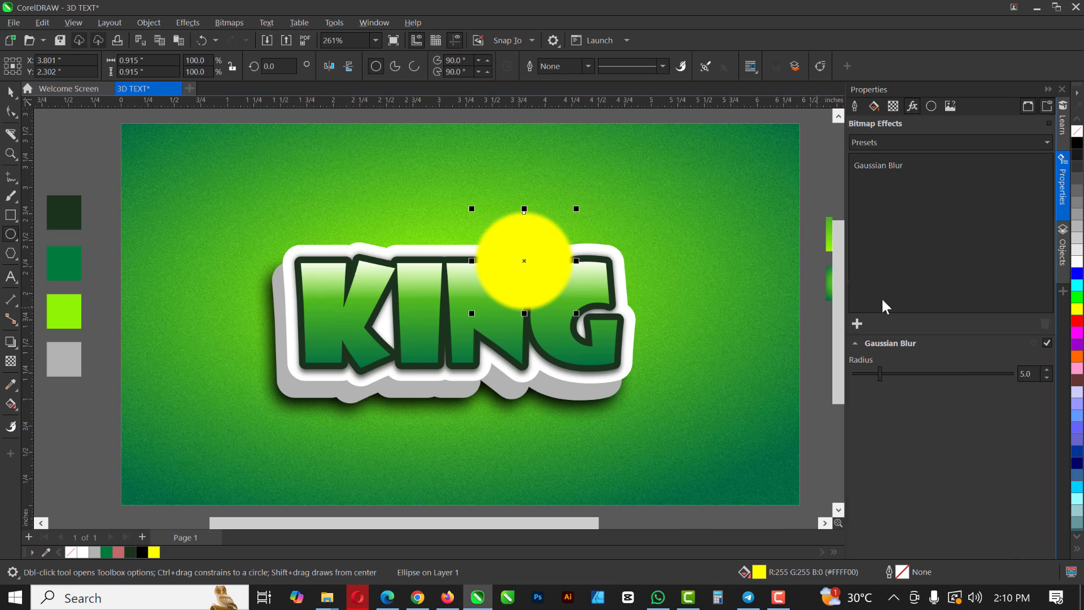
Set the yellow circle's Gaussian Blur radius to 114
left_click(969, 375)
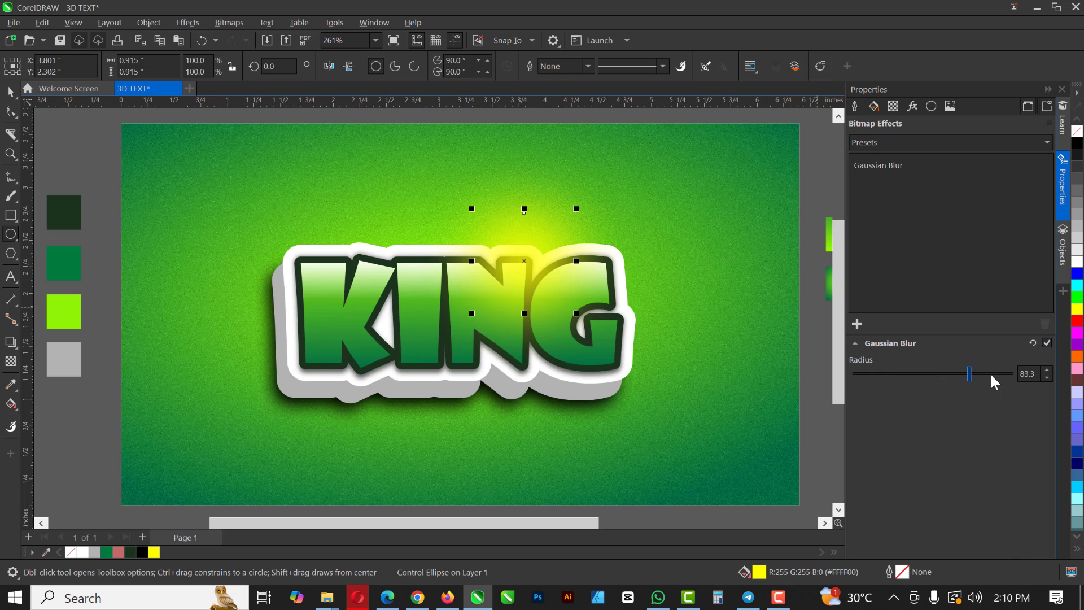
left_click(990, 374)
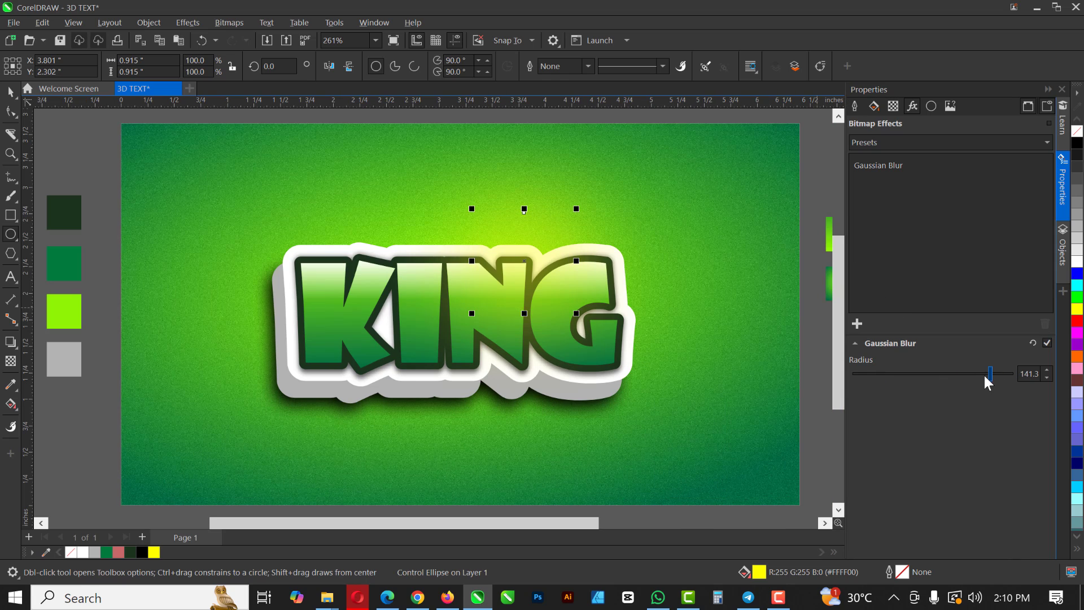
left_click(981, 375)
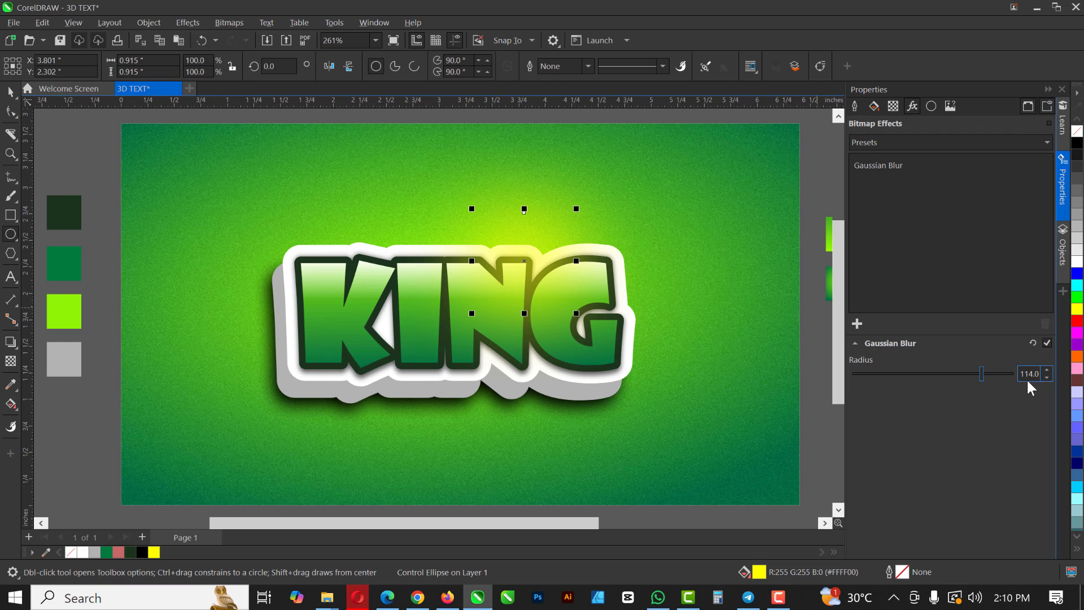
left_click(1060, 89)
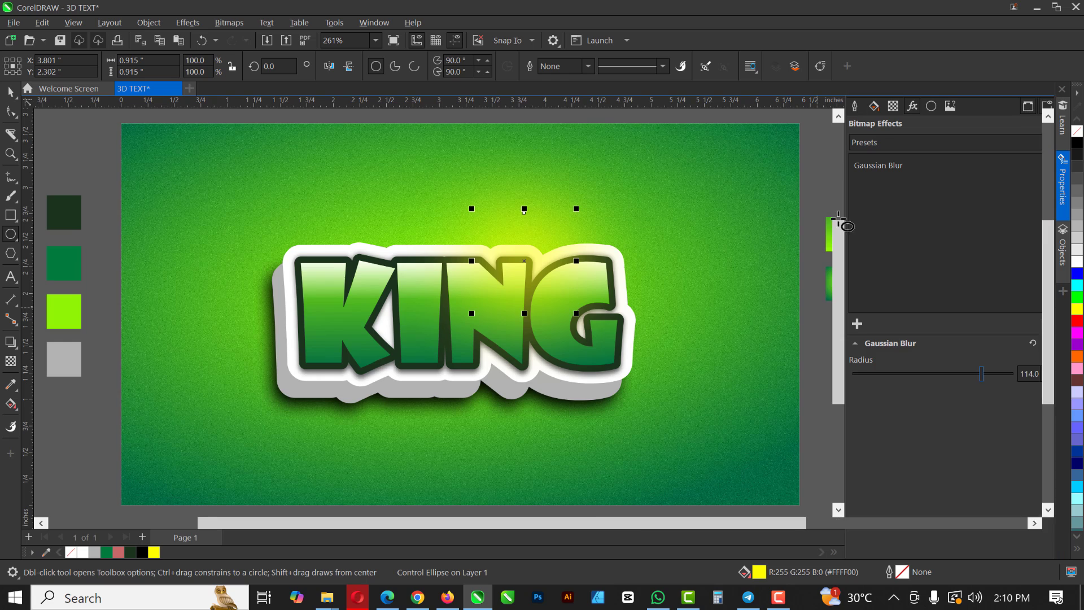
Set the blurred yellow circle's transparency merge mode to Screen
left_click(11, 92)
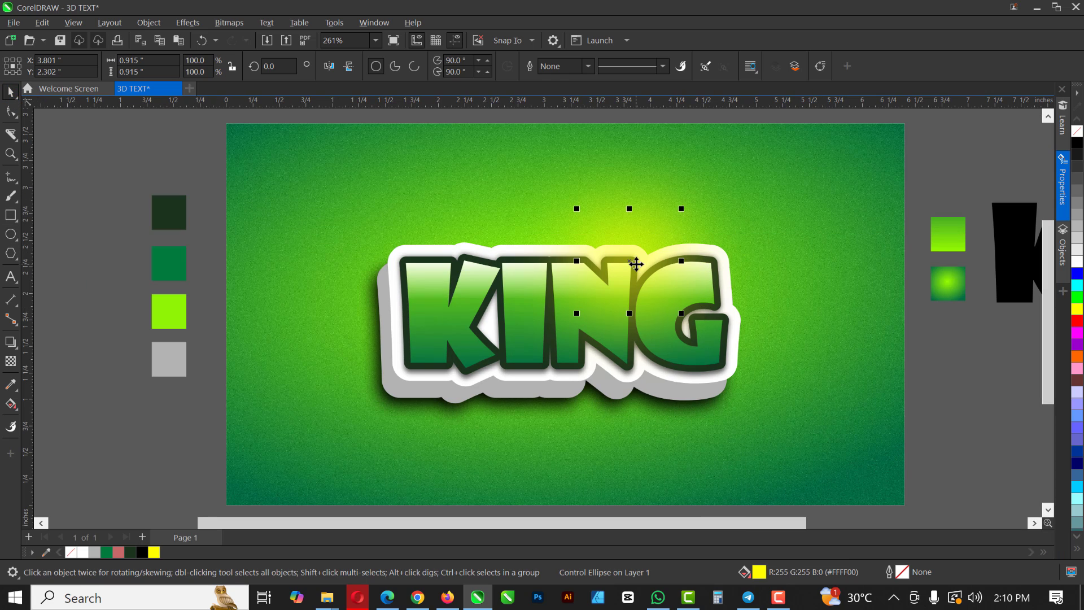
left_click(11, 361)
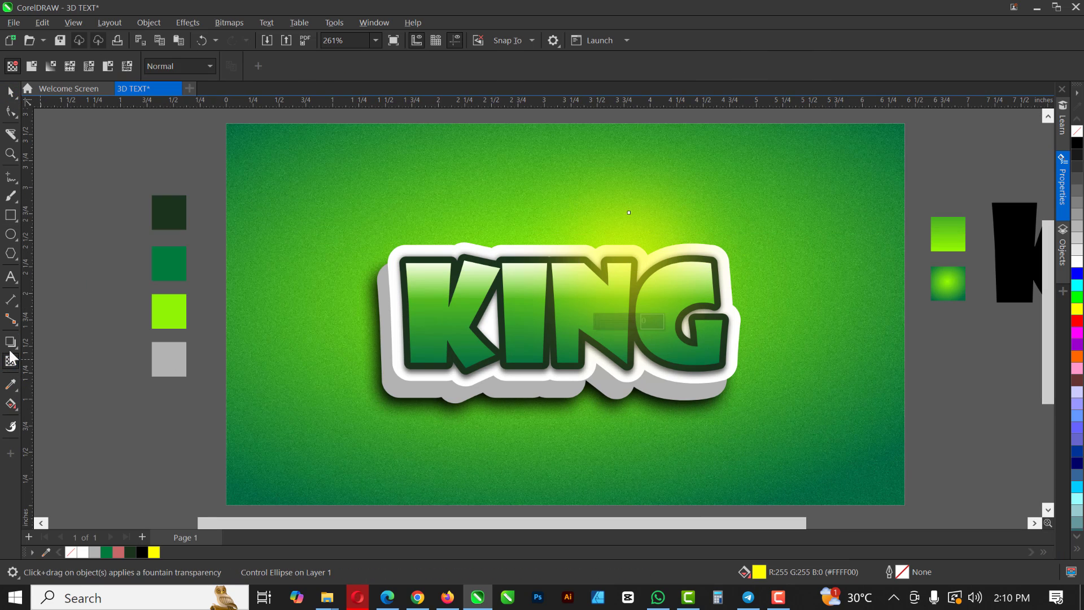
left_click(163, 67)
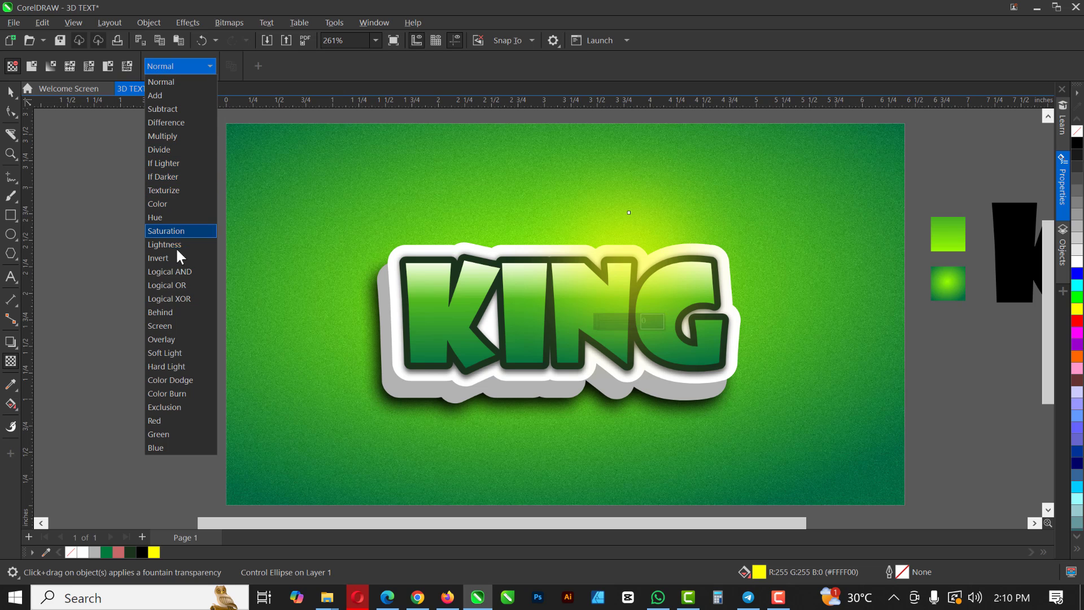
left_click(171, 326)
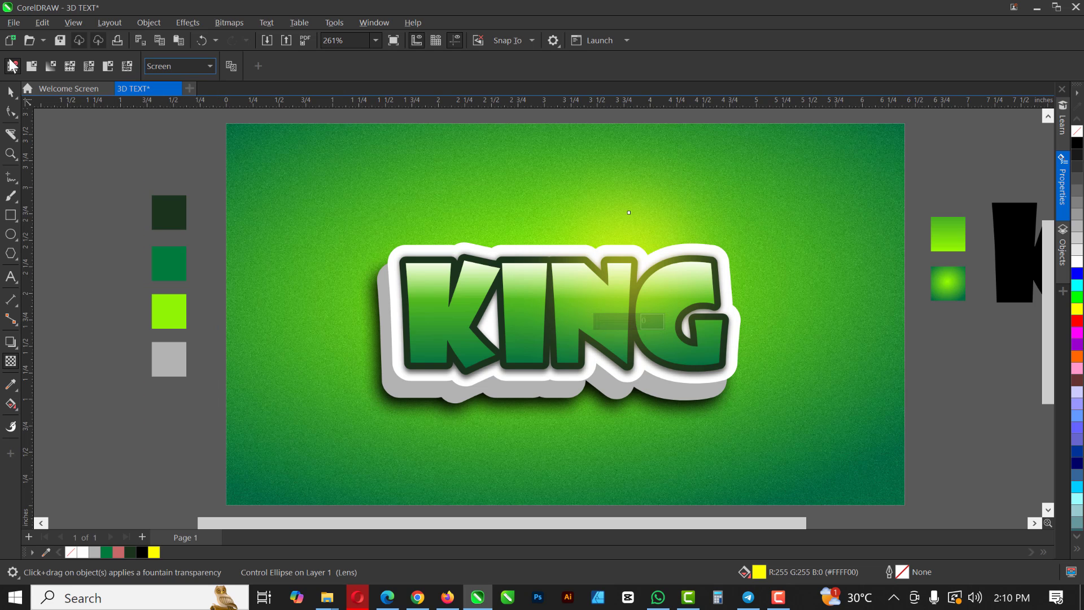
Stretch the yellow glow horizontally to about 3.3 inches wide across the word KING, and move it slightly up
left_click(11, 92)
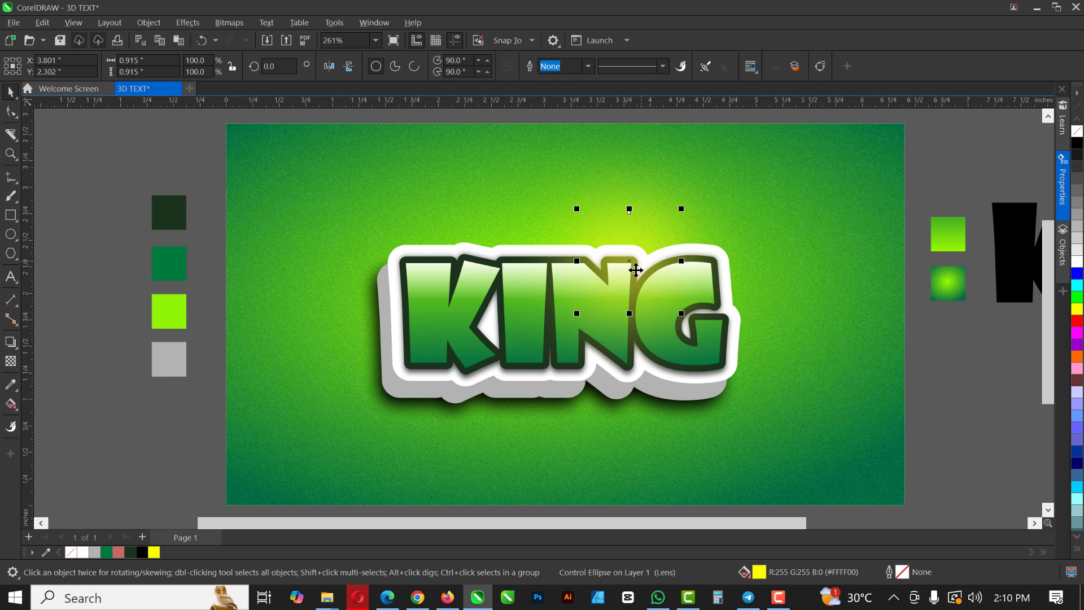
left_click_drag(576, 259, 390, 257)
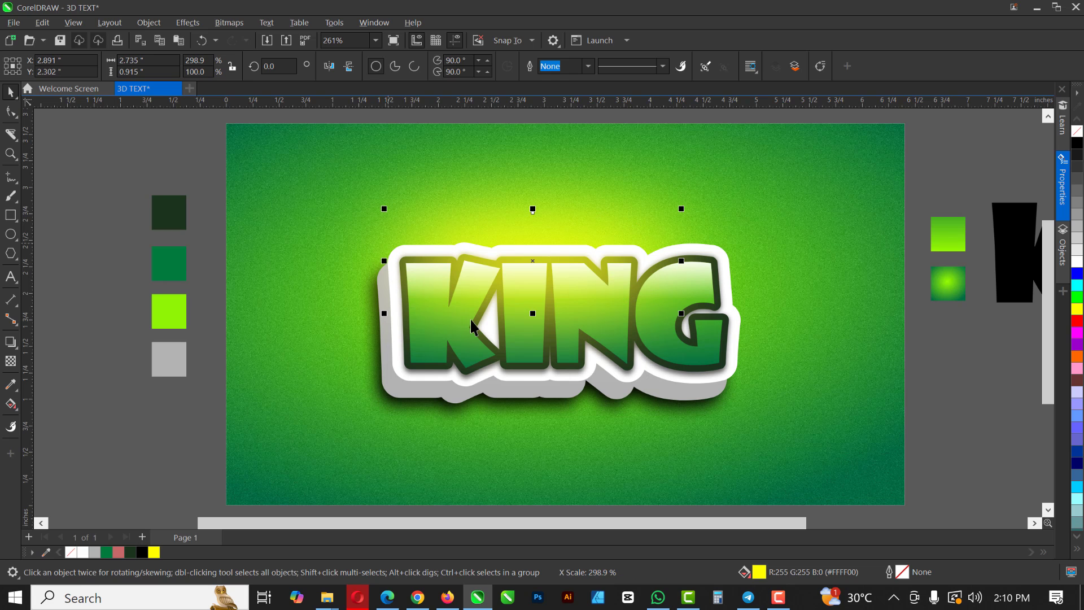
left_click_drag(681, 260, 733, 271)
left_click_drag(587, 273, 585, 265)
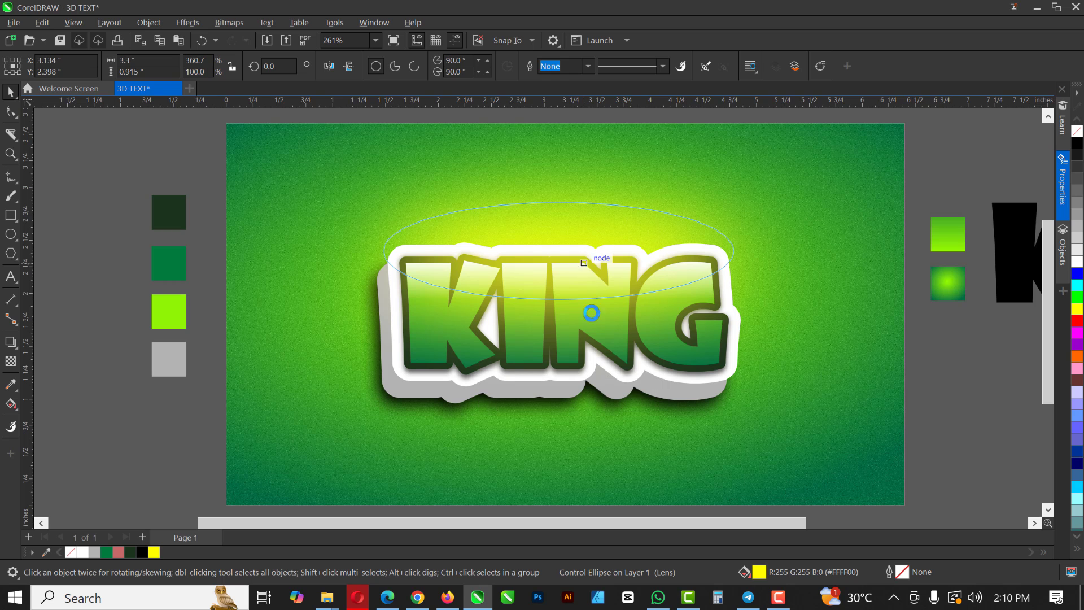
Apply a uniform transparency of 38 to the yellow glow
scroll(591, 259, "down", 1)
scroll(593, 244, "up", 1)
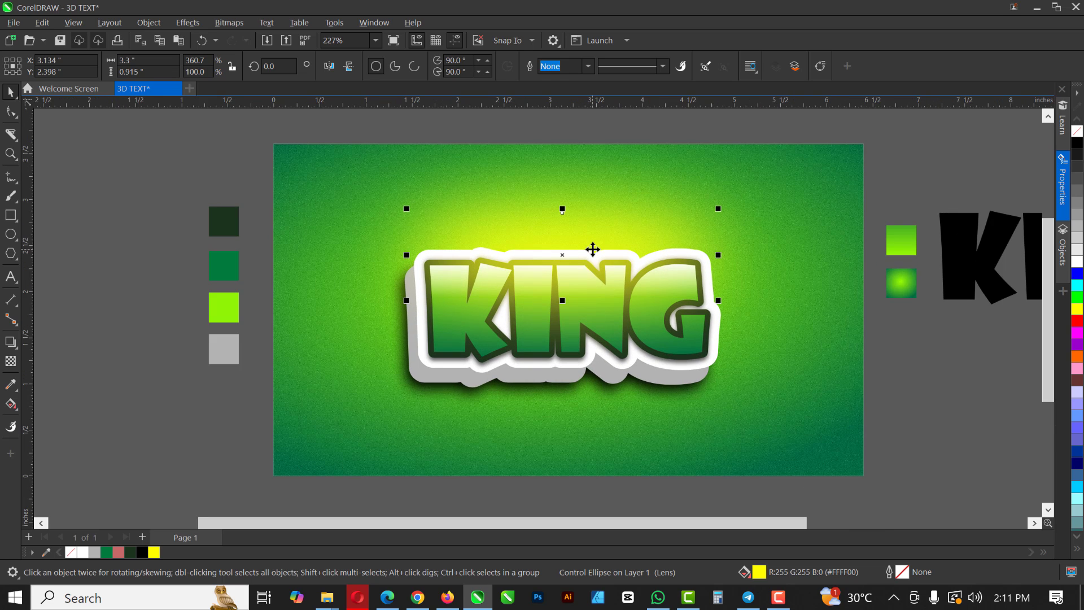
left_click(10, 361)
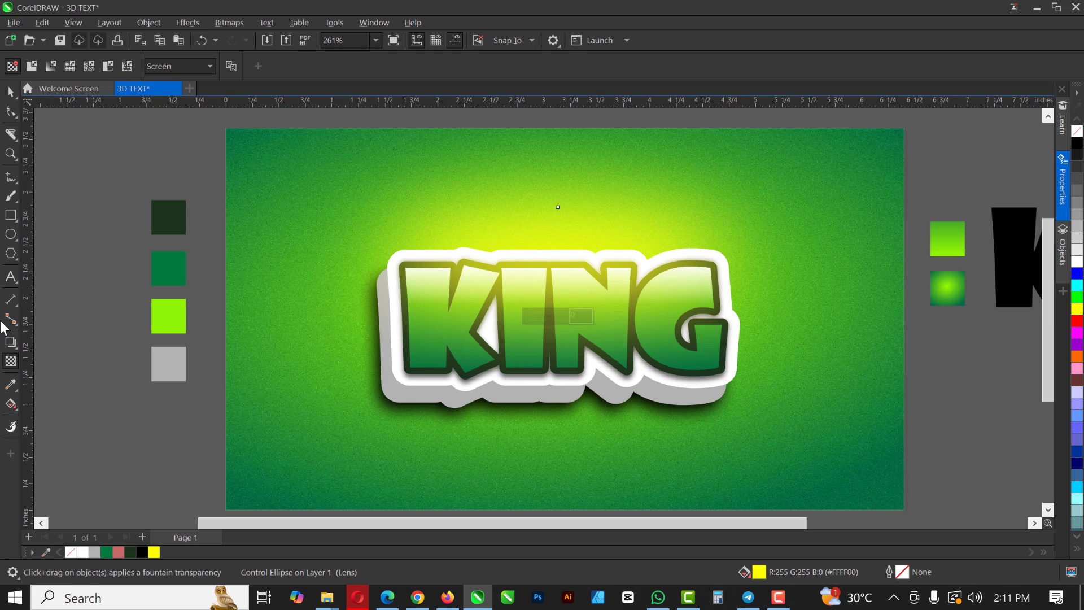
left_click(33, 66)
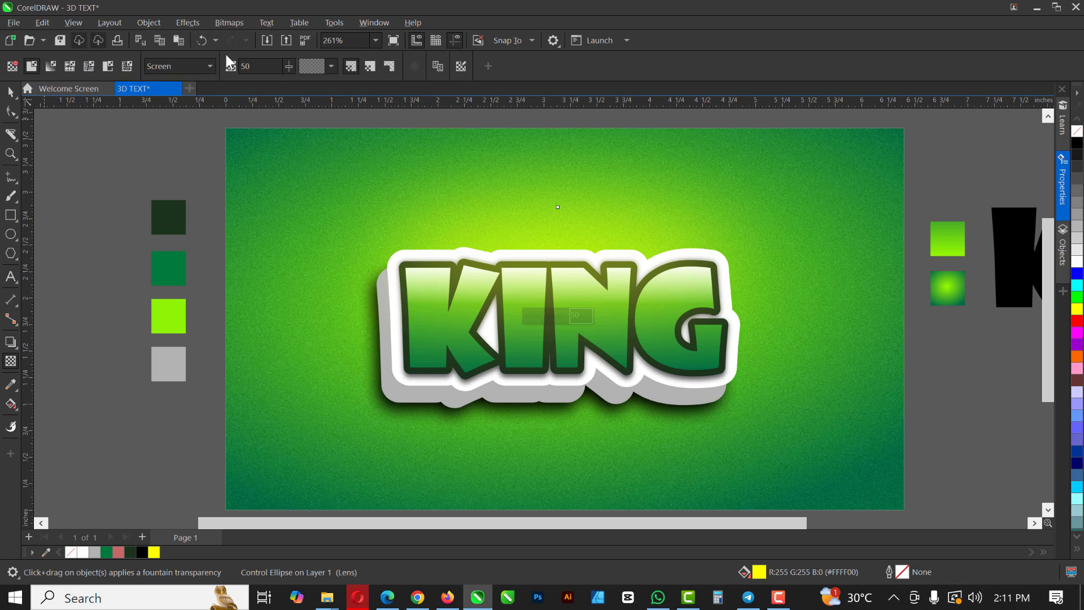
left_click_drag(287, 63, 281, 65)
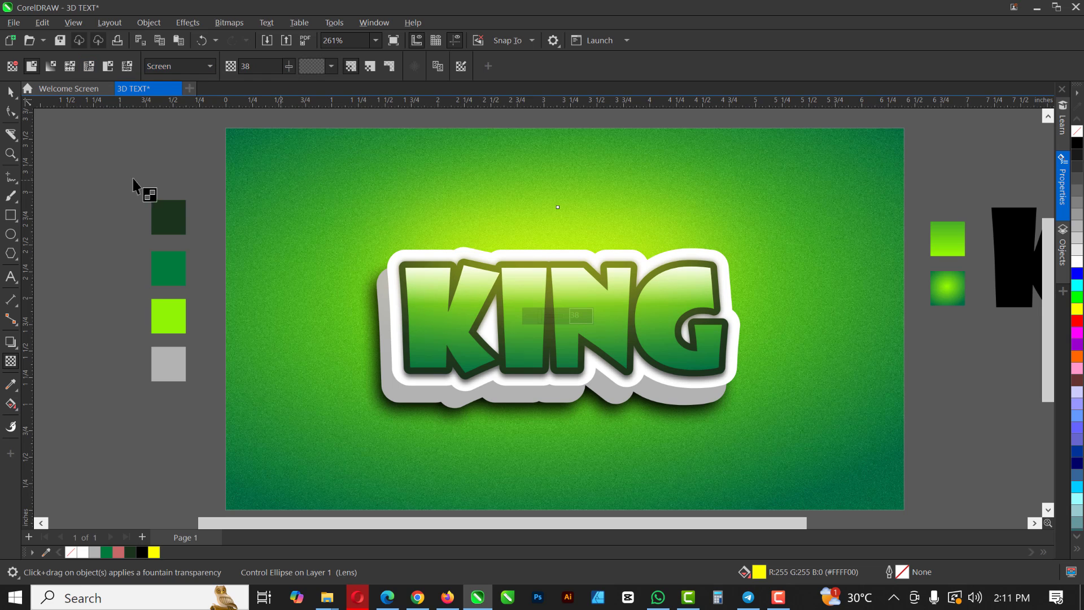
Widen the yellow glow to about 3.8 inches and shift it slightly down and left behind the word KING
left_click(10, 91)
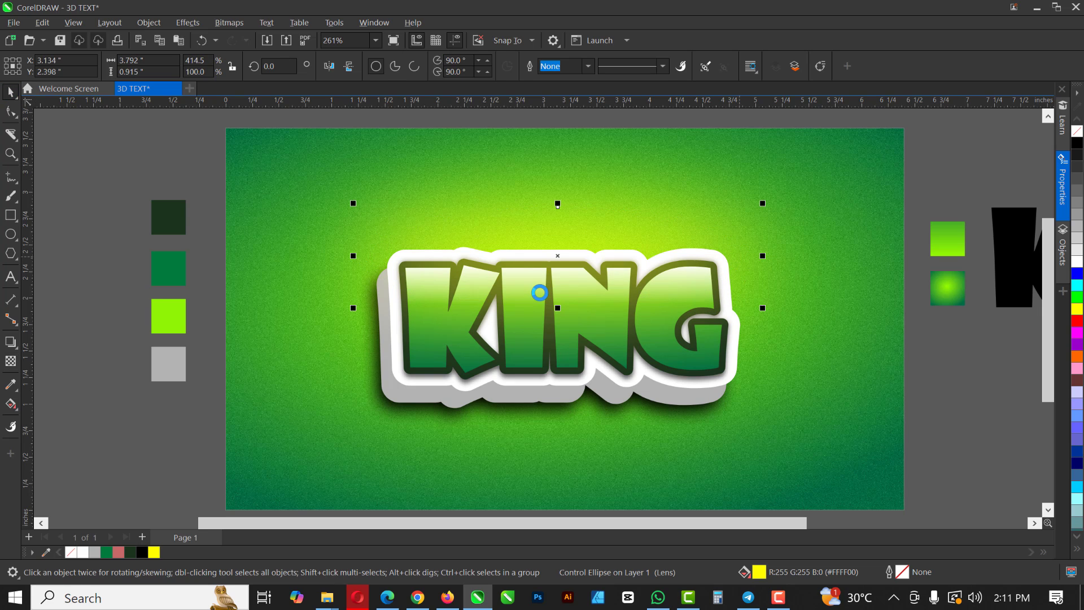
left_click_drag(590, 266, 593, 273)
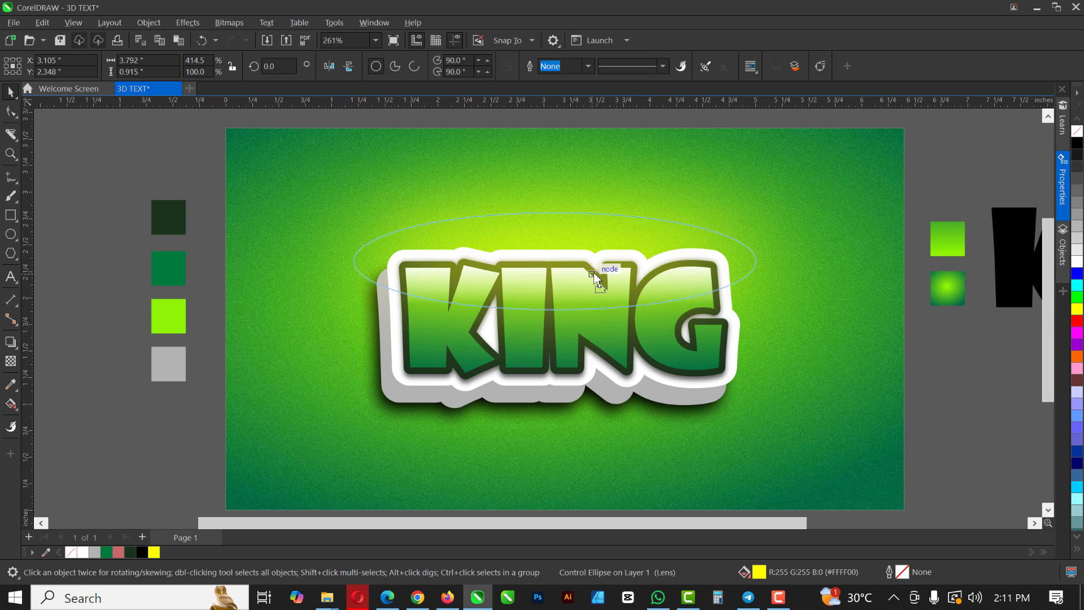
scroll(592, 274, "down", 1)
left_click(840, 305)
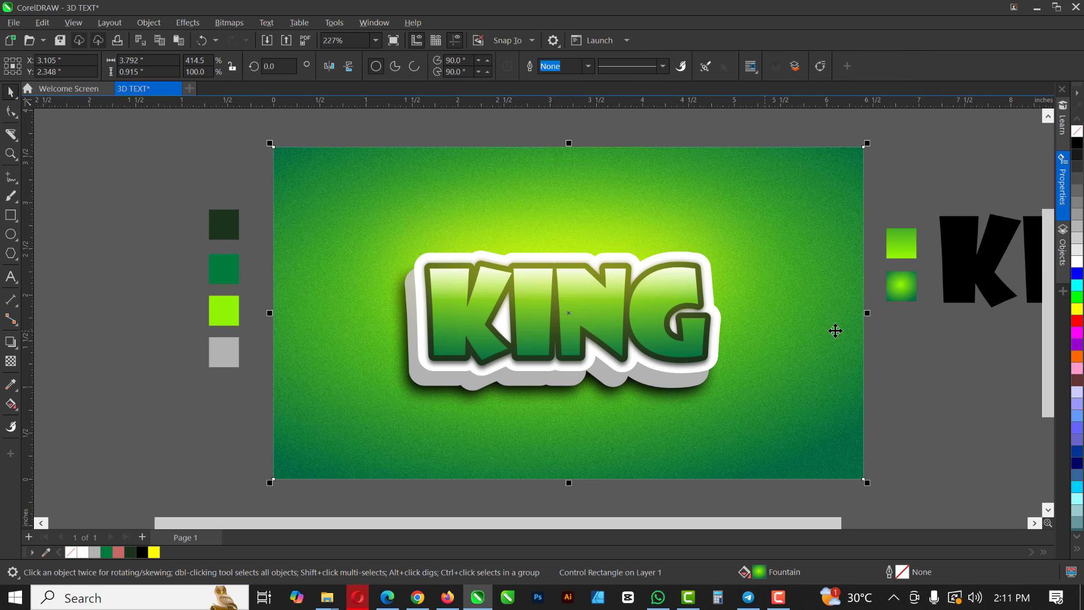
left_click(833, 328)
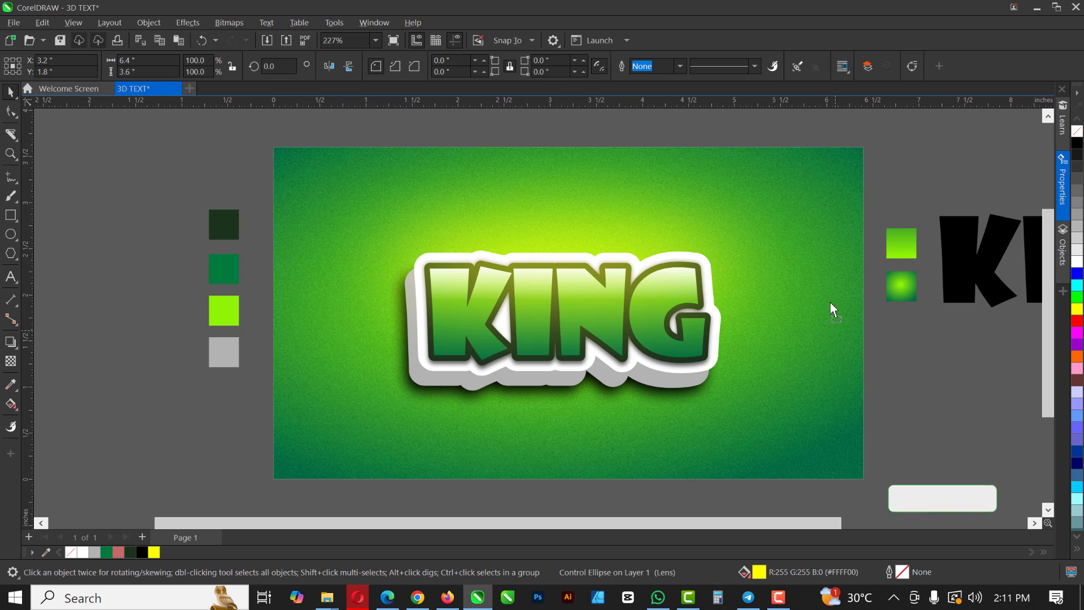
left_click(828, 353)
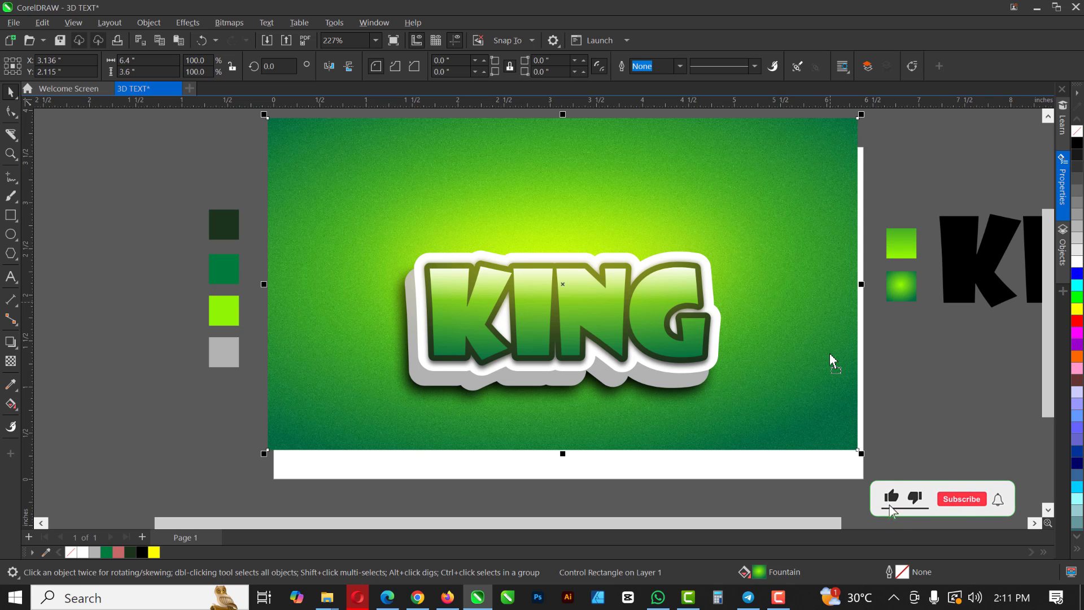
key("ctrl+z")
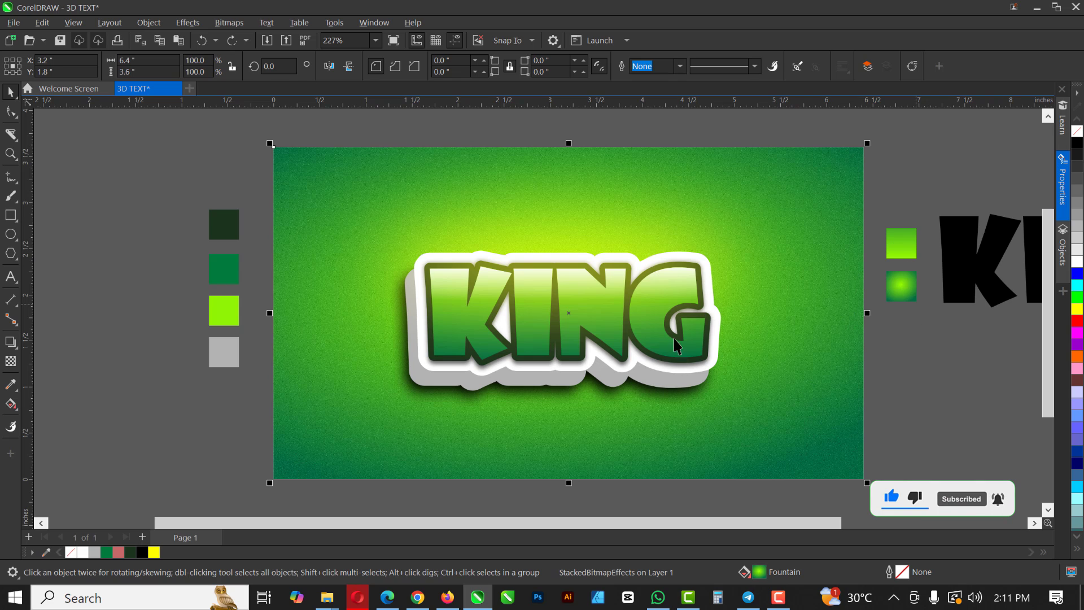
Add a Tone Curve adjustment to the green background and pull the middle of the RGB curve down to darken it
left_click(184, 26)
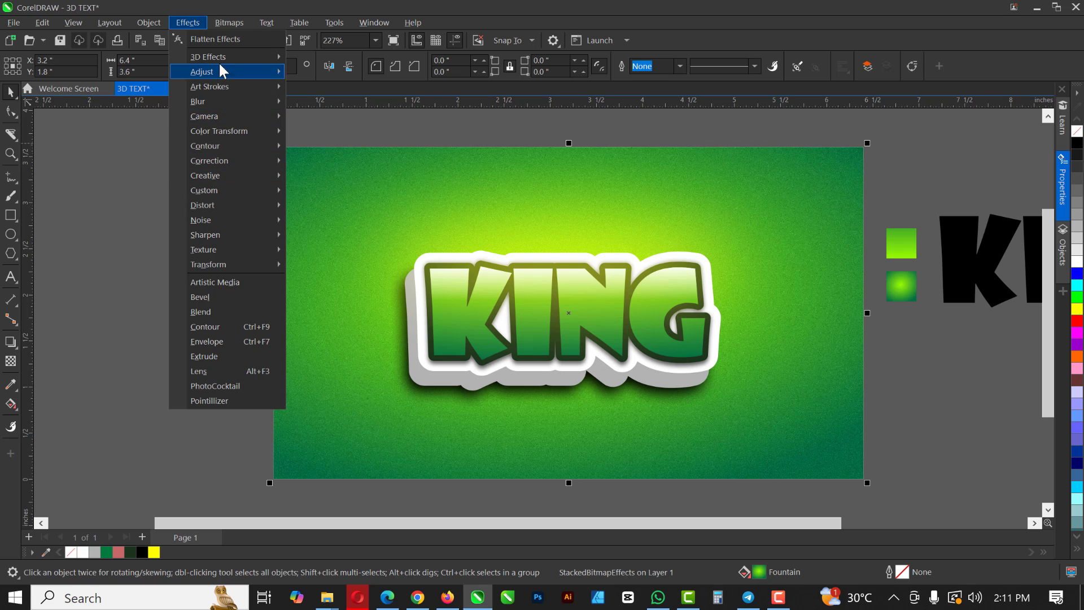
mouse_move(217, 74)
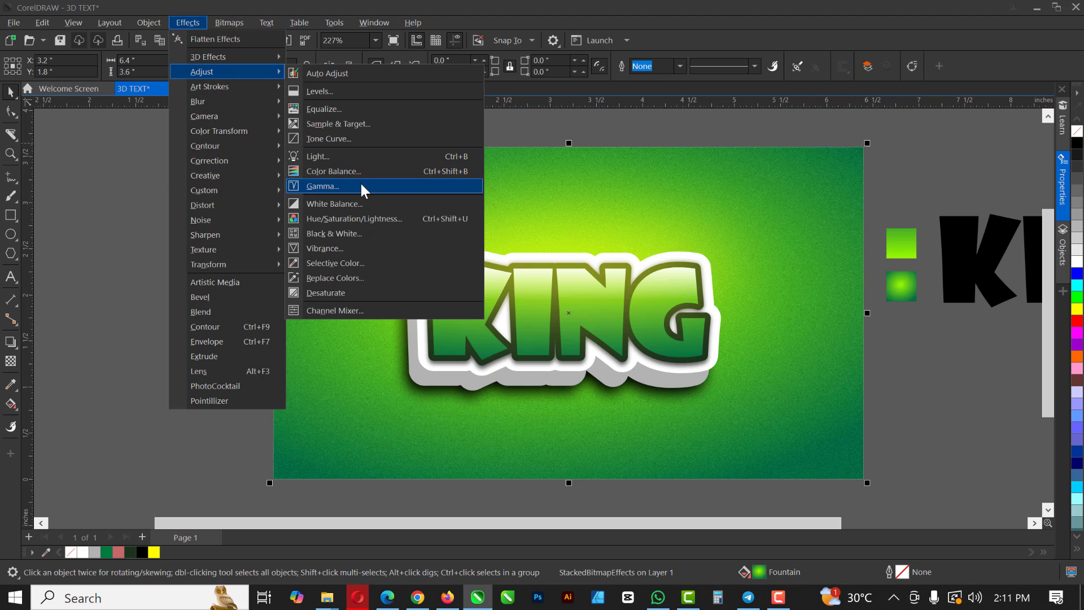
left_click(345, 141)
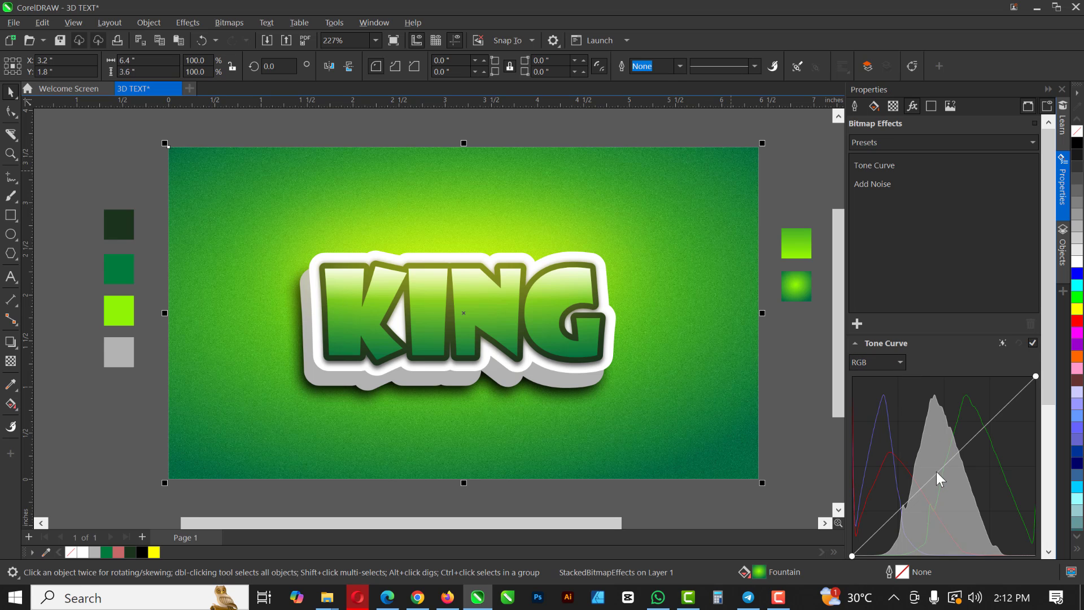
mouse_move(936, 472)
left_mouse_down()
mouse_move(953, 496)
mouse_move(949, 487)
left_mouse_up()
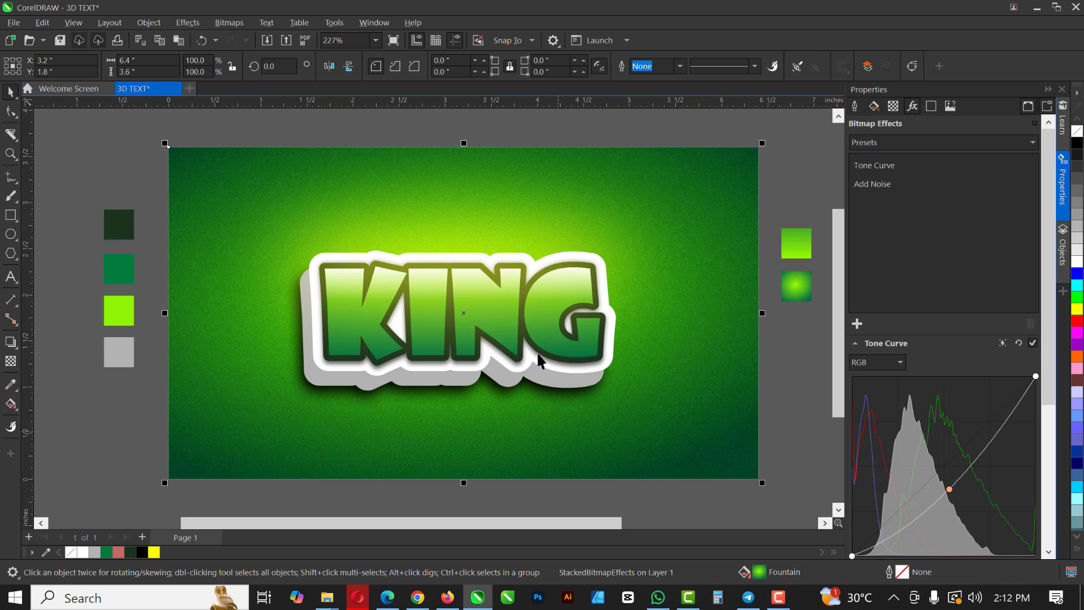
Add a point near the middle of the Tone Curve's Green channel, and close the effect settings
left_click(899, 358)
left_click(869, 406)
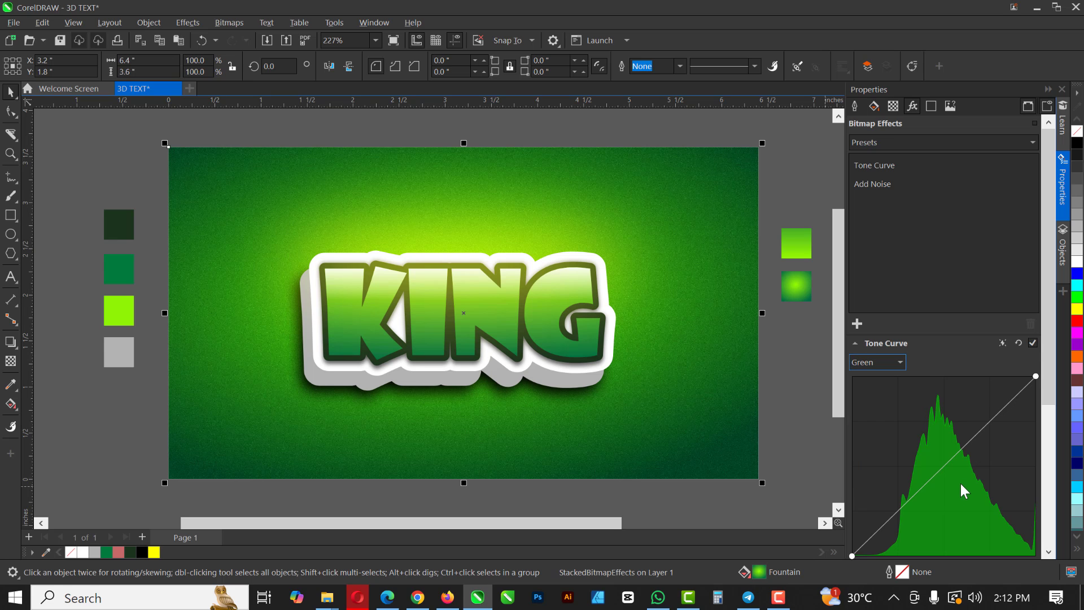
left_click(954, 457)
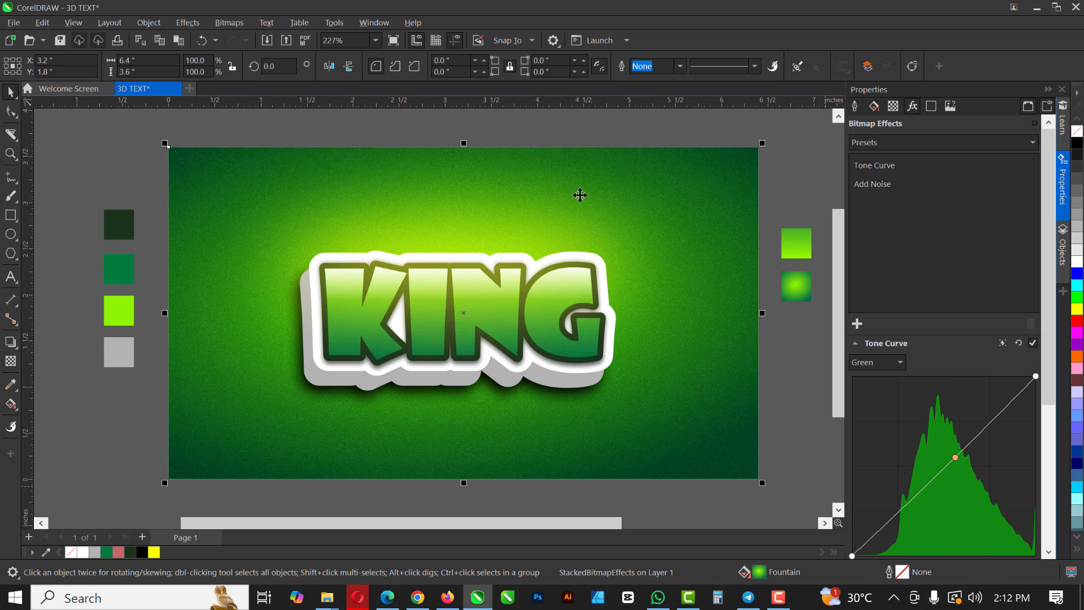
left_click(804, 147)
left_click(1048, 89)
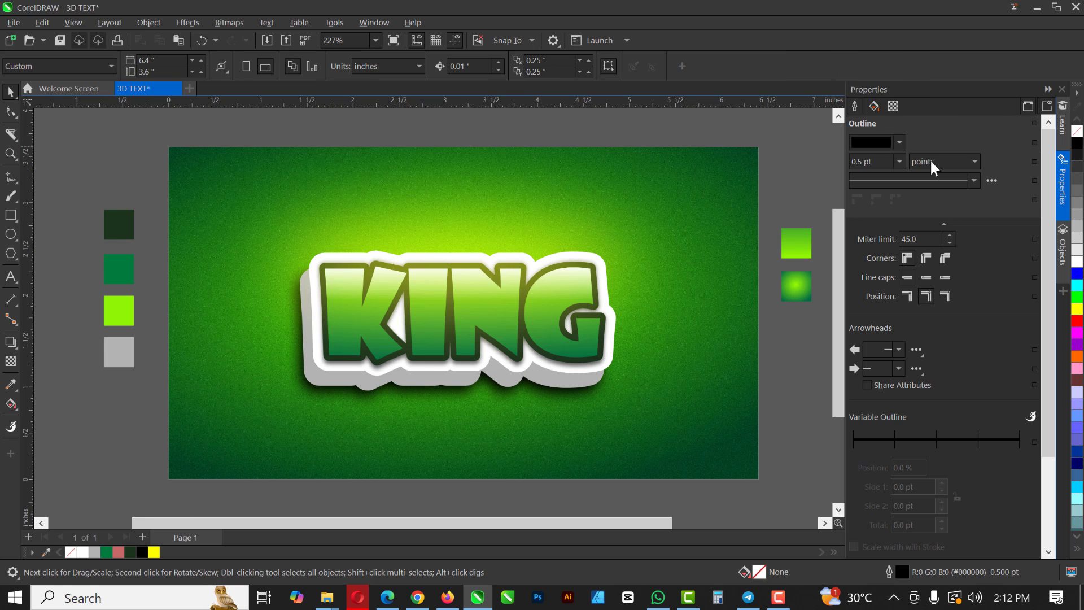
Set the yellow glow's uniform transparency to 61
left_click(503, 259)
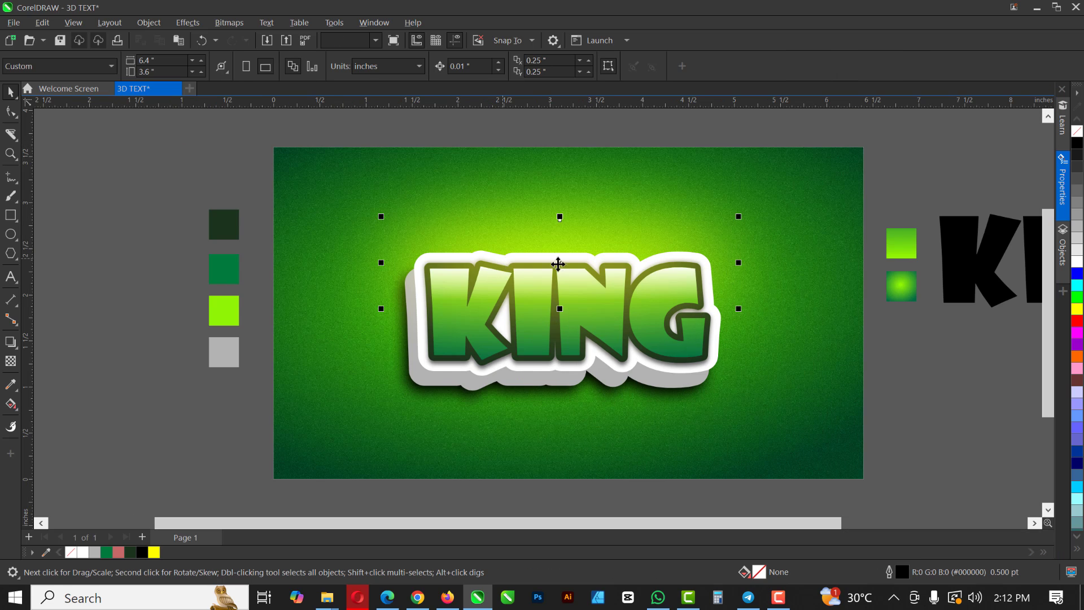
left_click(10, 361)
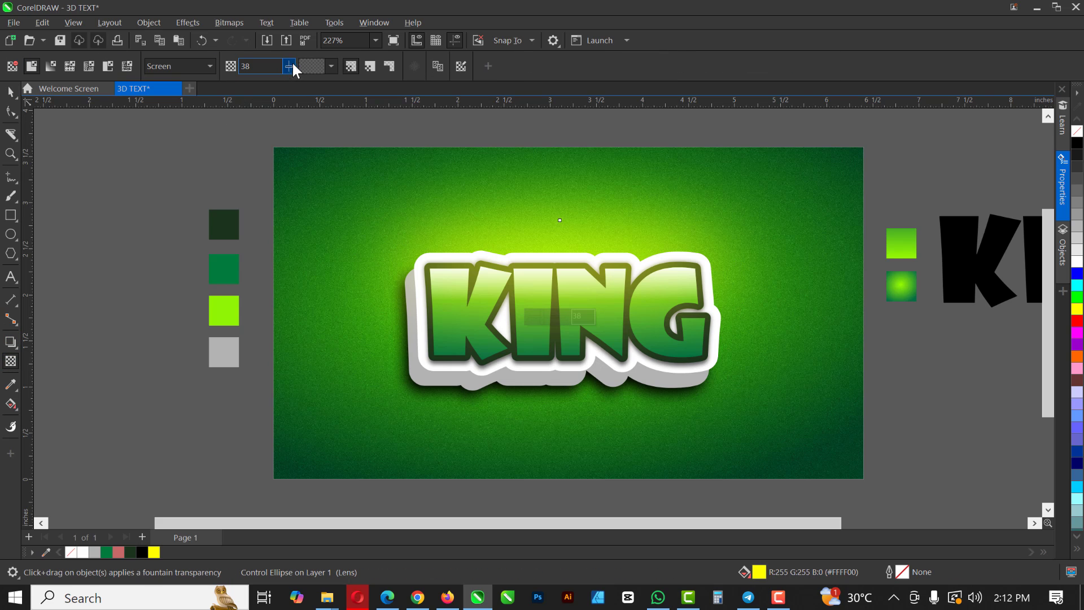
mouse_move(289, 66)
left_mouse_down()
mouse_move(301, 63)
mouse_move(290, 62)
left_mouse_up()
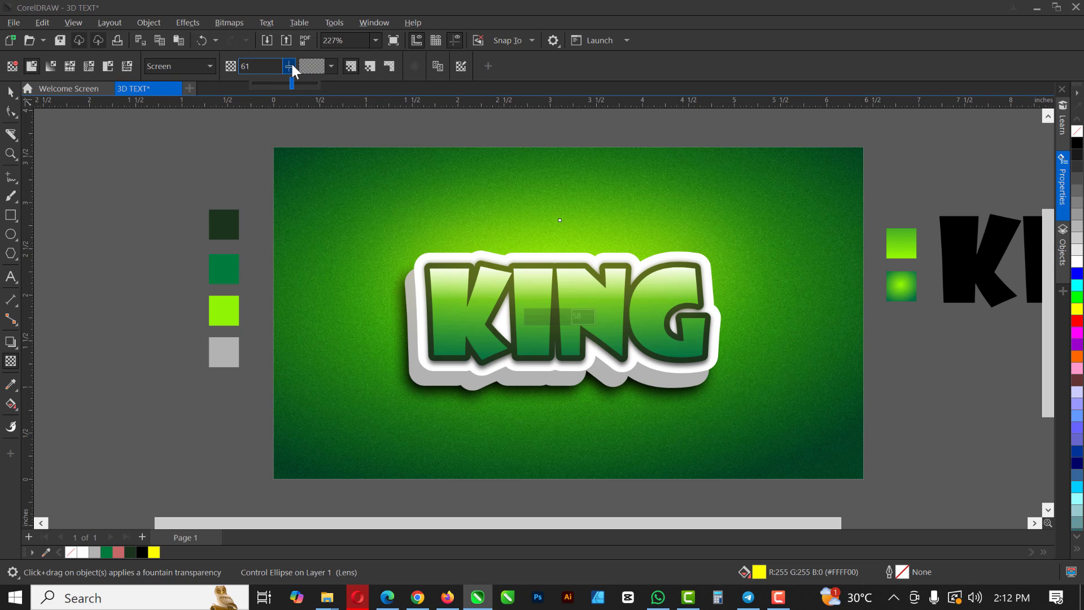
left_click(11, 92)
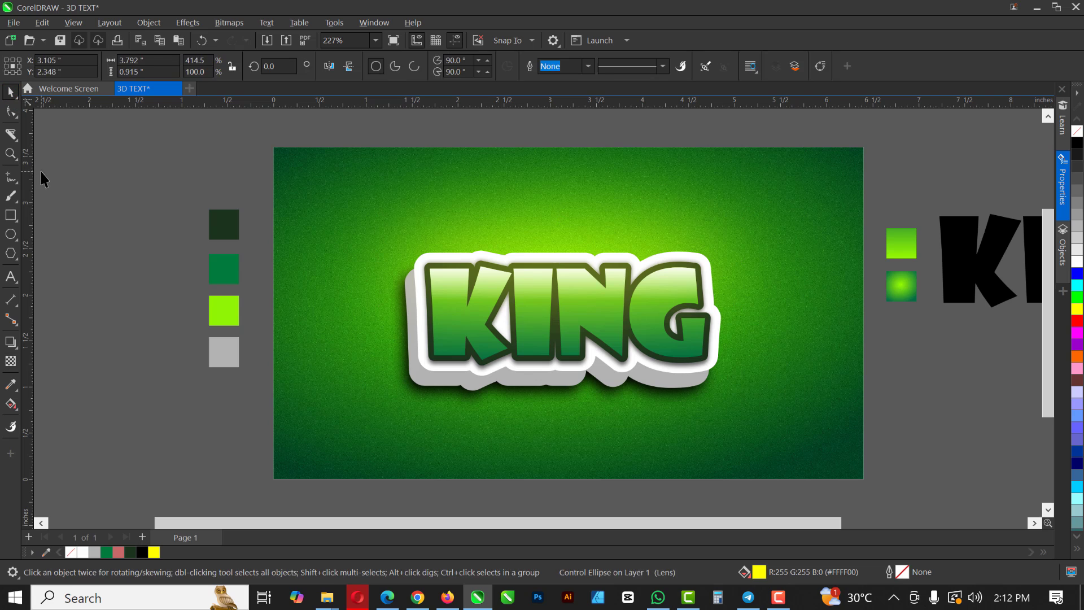
Add the text "3D TEXT EFFECT" below the word KING, near the background's lower edge
left_click(11, 276)
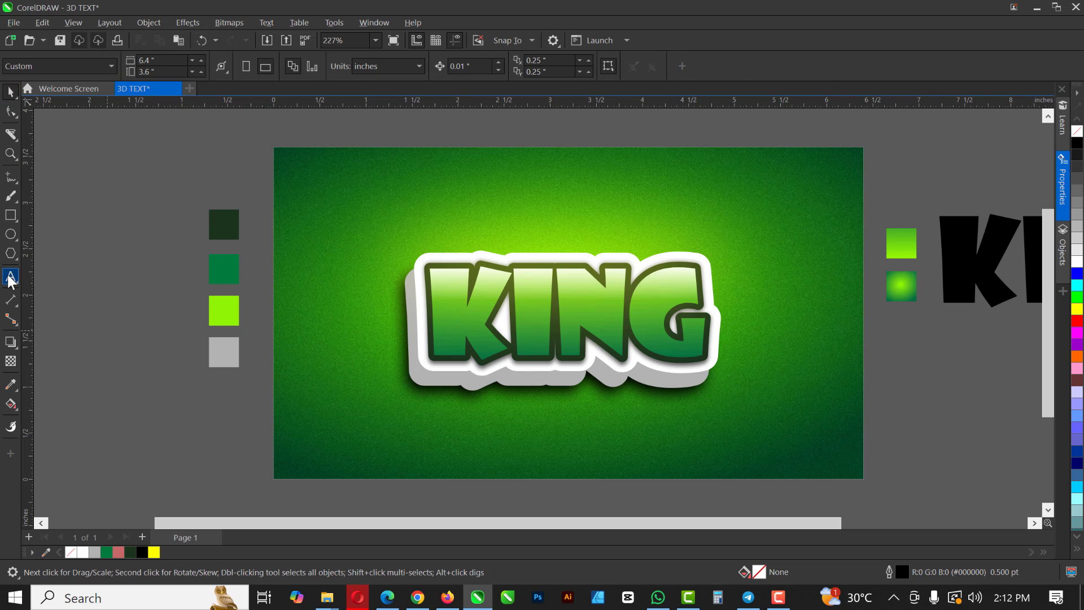
left_click(487, 460)
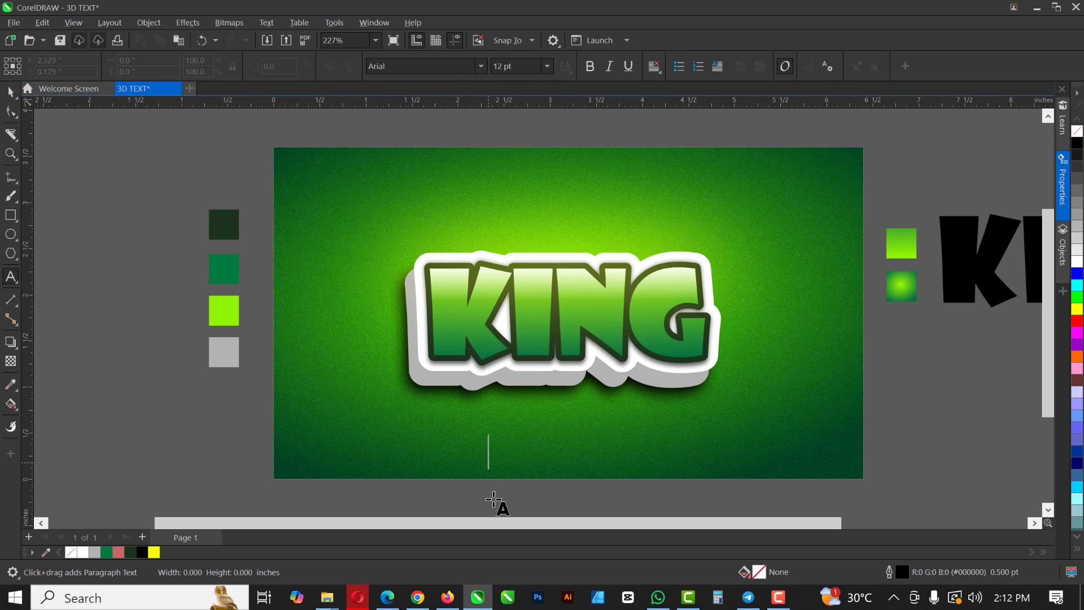
type("3D")
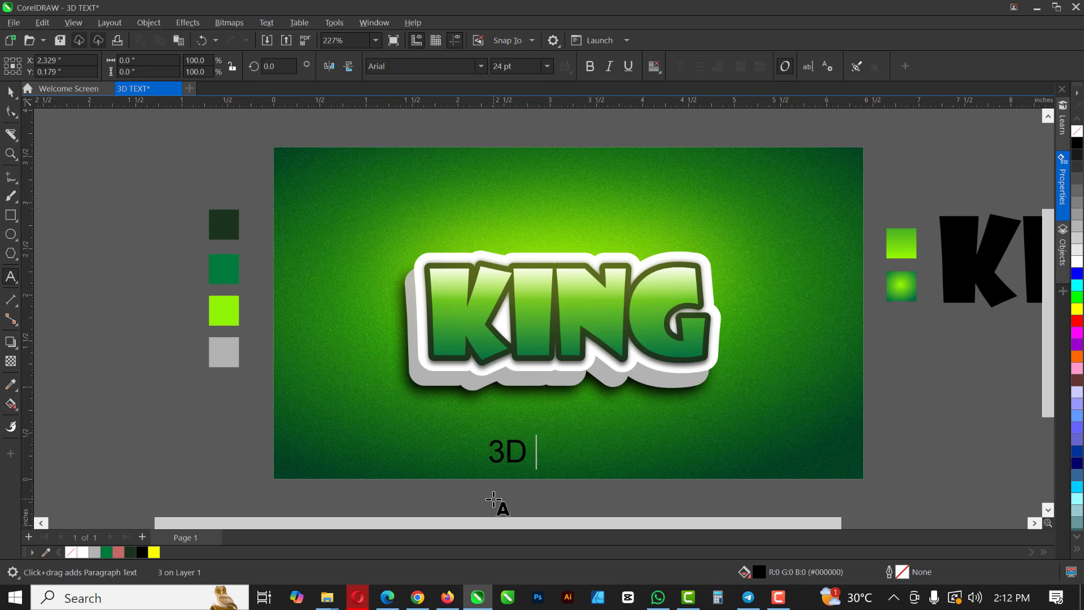
type(" TEXT E")
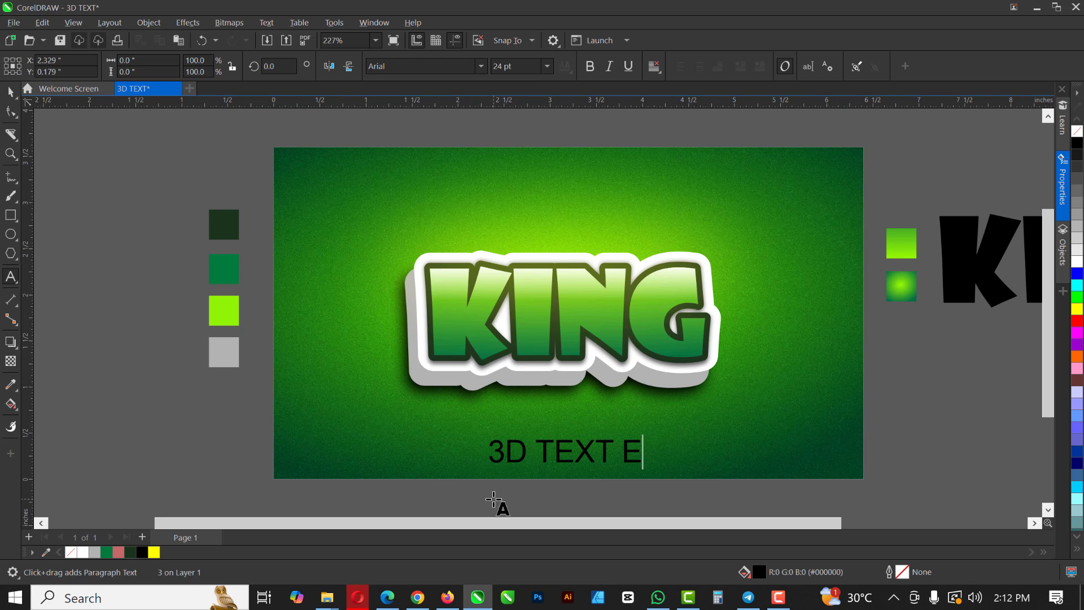
type("FFECT")
key("ctrl+space")
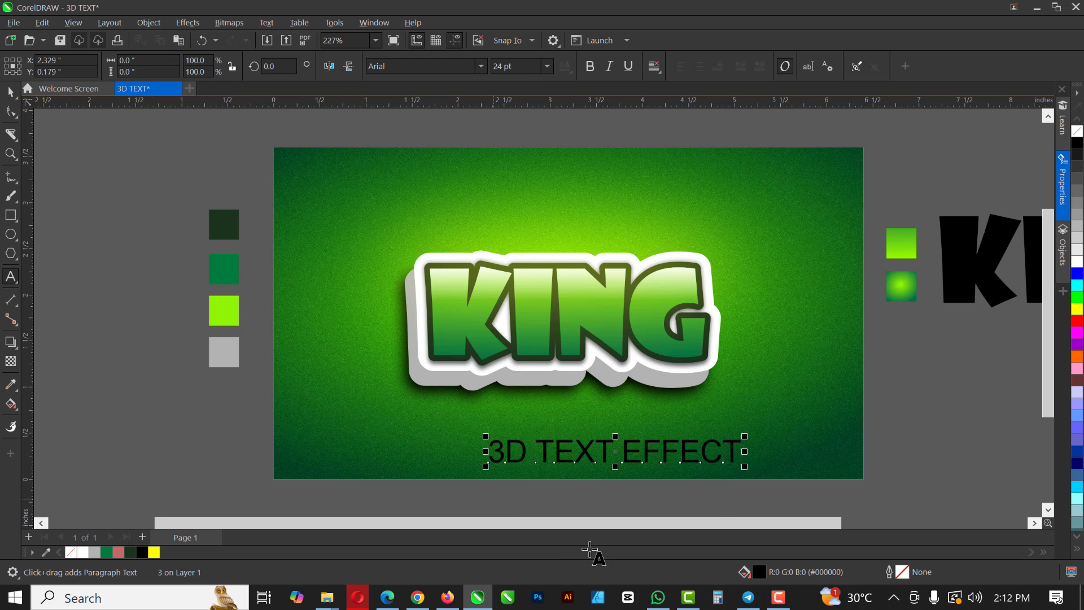
Scale the "3D TEXT EFFECT" line down to about 11 pt and widen its letter spacing to about 2.26 inches overall
left_click_drag(722, 468, 641, 459)
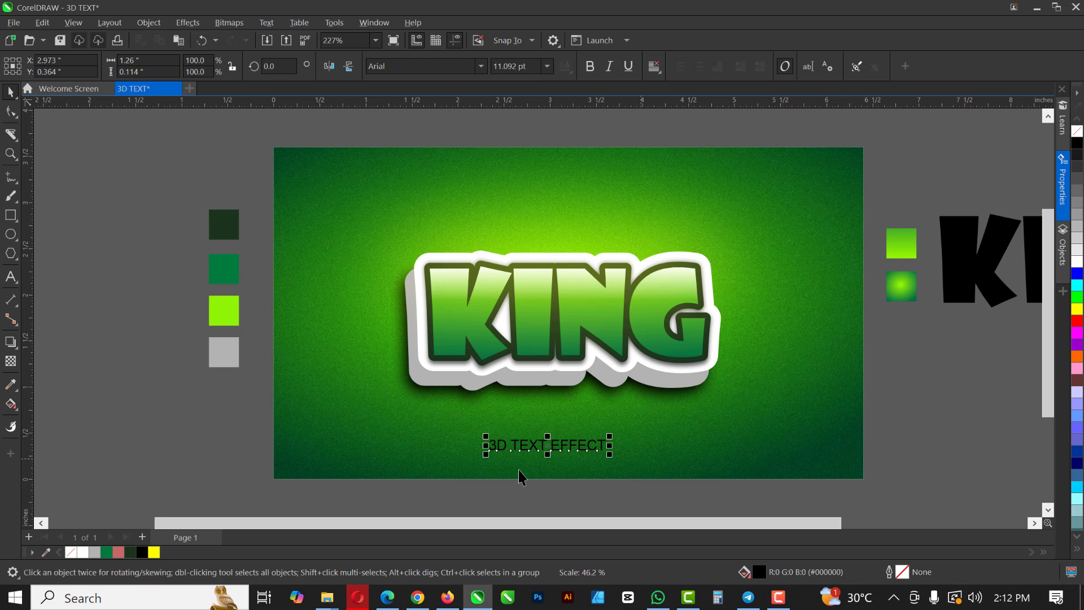
left_click(10, 112)
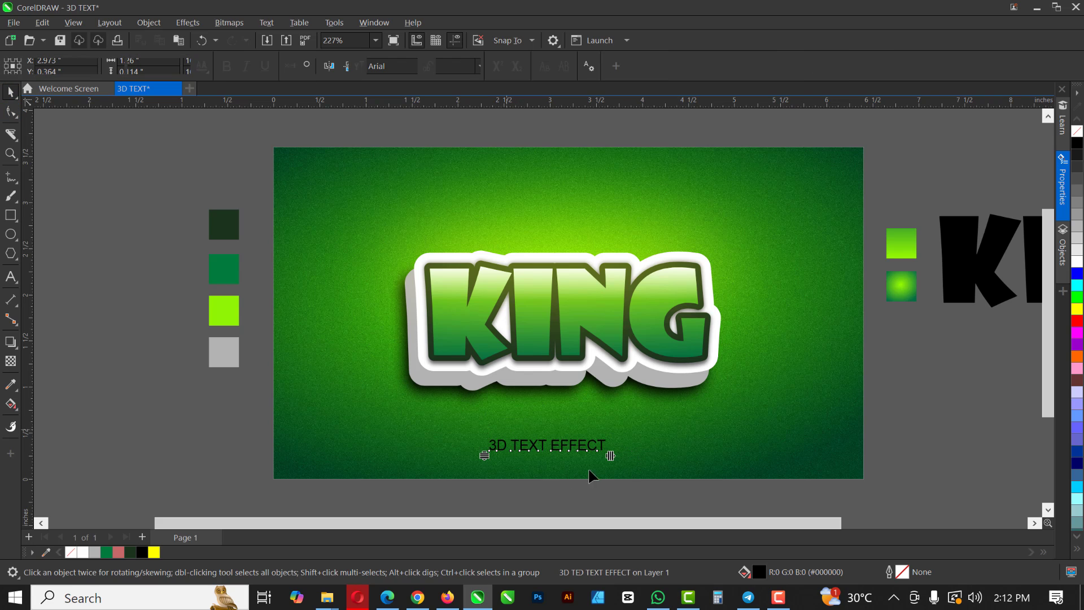
left_click_drag(610, 455, 724, 452)
key("space")
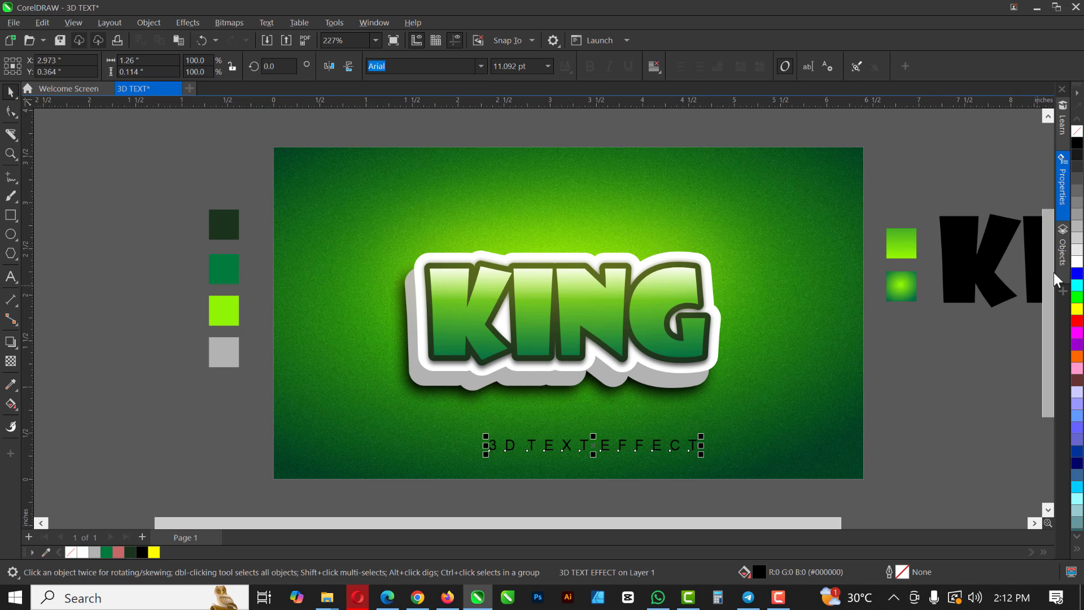
Make the "3D TEXT EFFECT" line bold and white, and move it up to sit centered under the word KING
left_click_drag(624, 444, 600, 427)
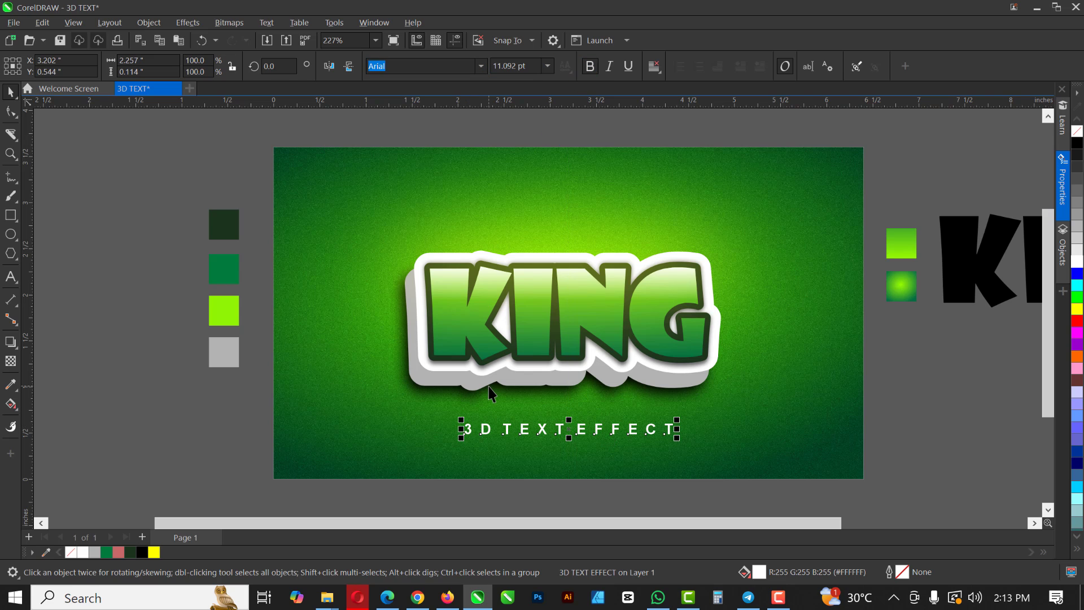
left_click(926, 392)
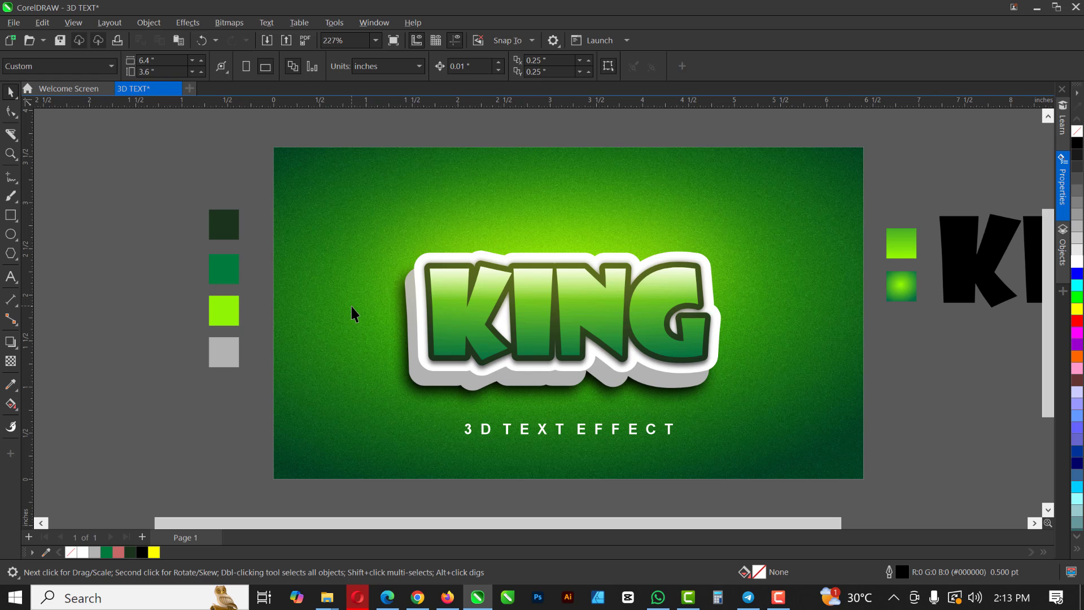
Slice the green gradient KING face in two with a freehand wavy Knife cut across the lower part of all four letters
left_click(450, 346)
scroll(497, 336, "up", 3)
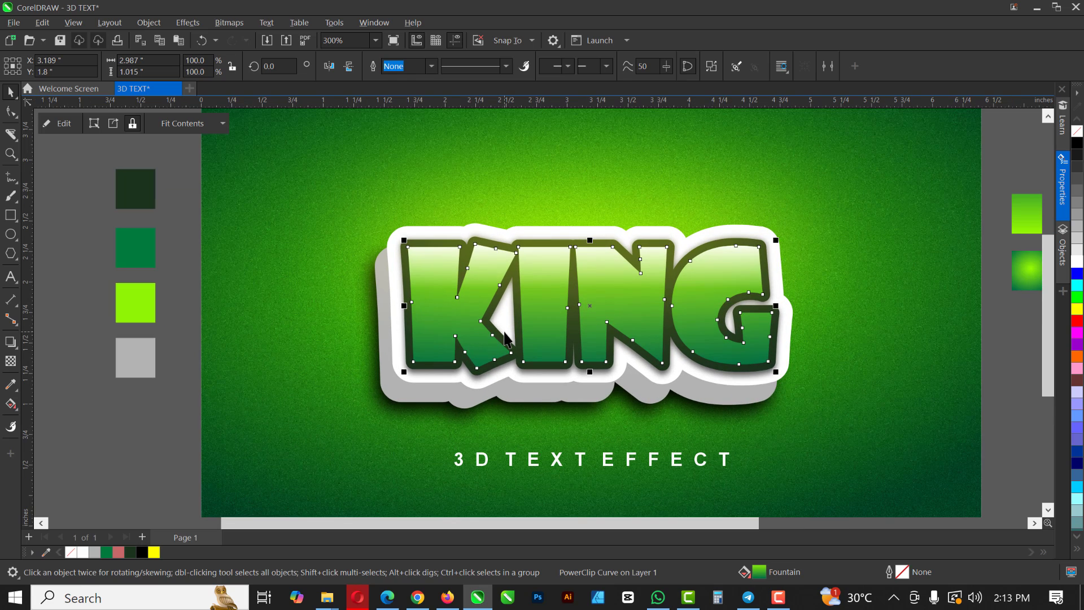
scroll(498, 335, "up", 1)
scroll(566, 326, "up", 1)
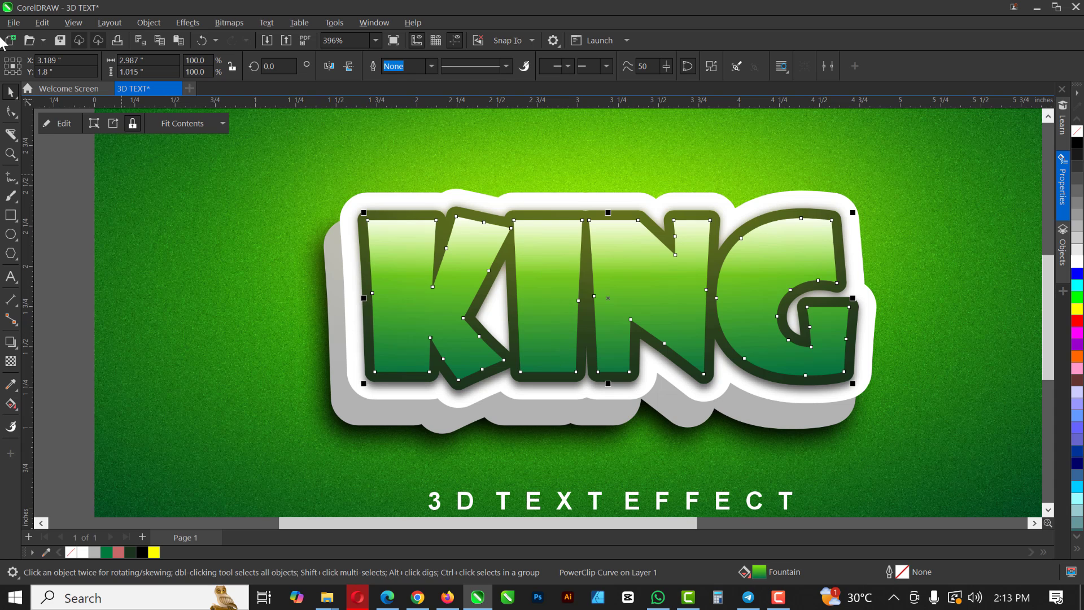
left_click(10, 134)
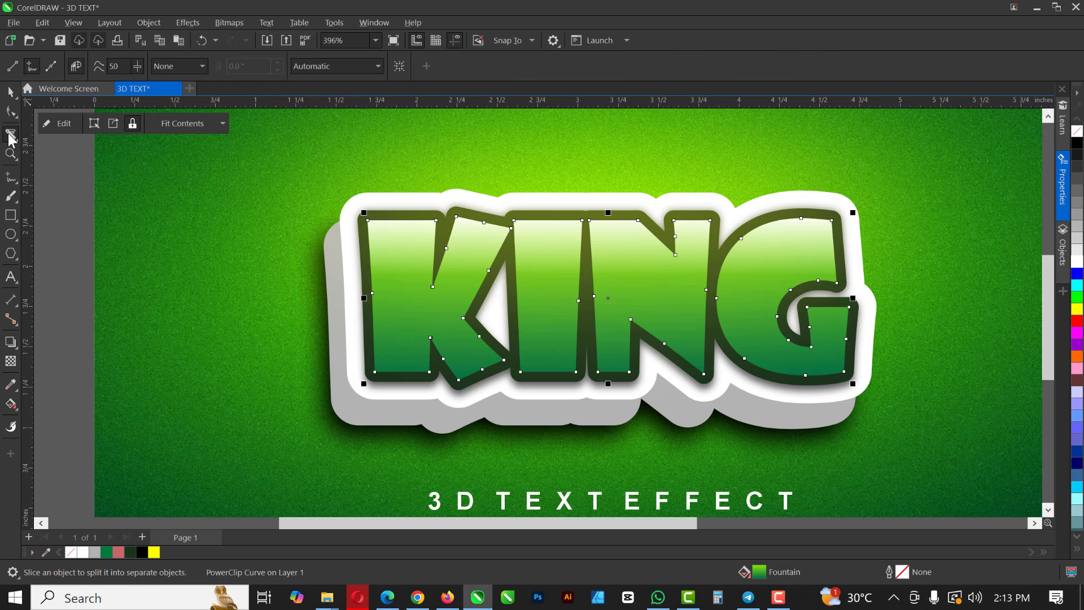
left_click(31, 66)
left_click(410, 344)
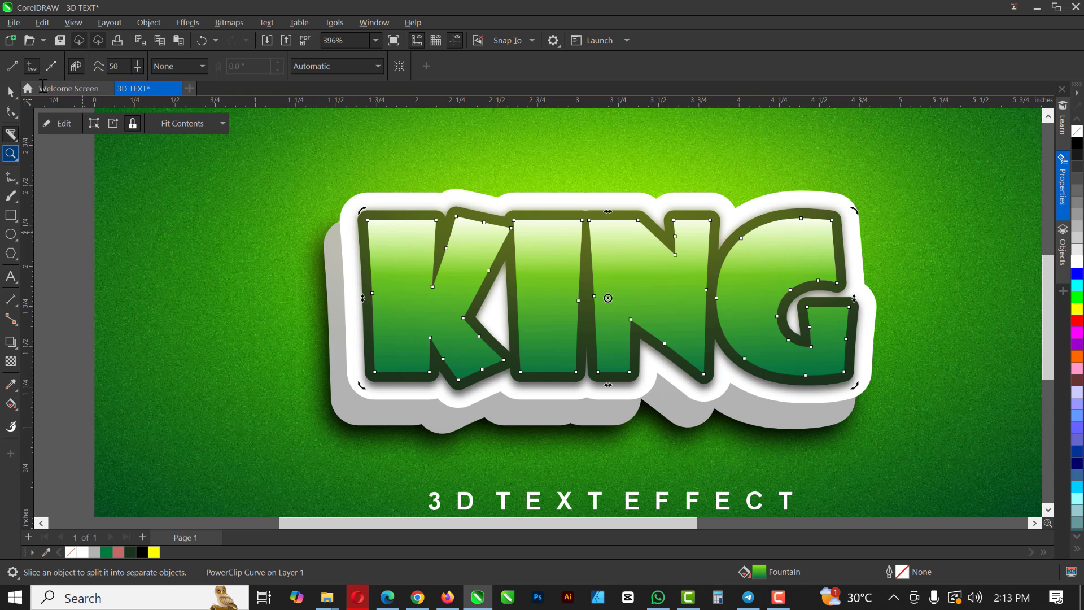
key("space")
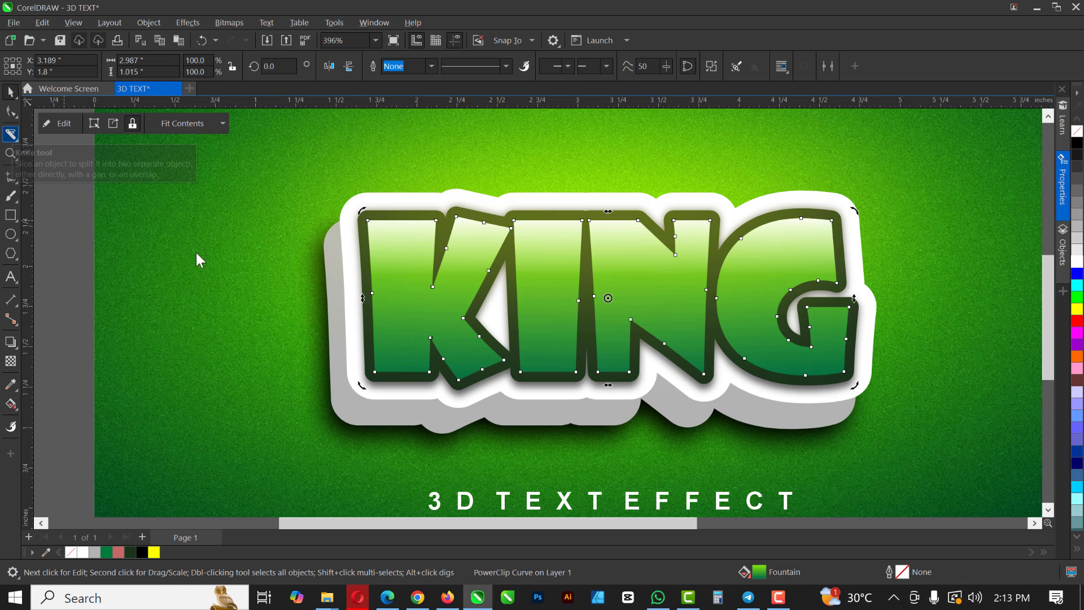
left_click(389, 333)
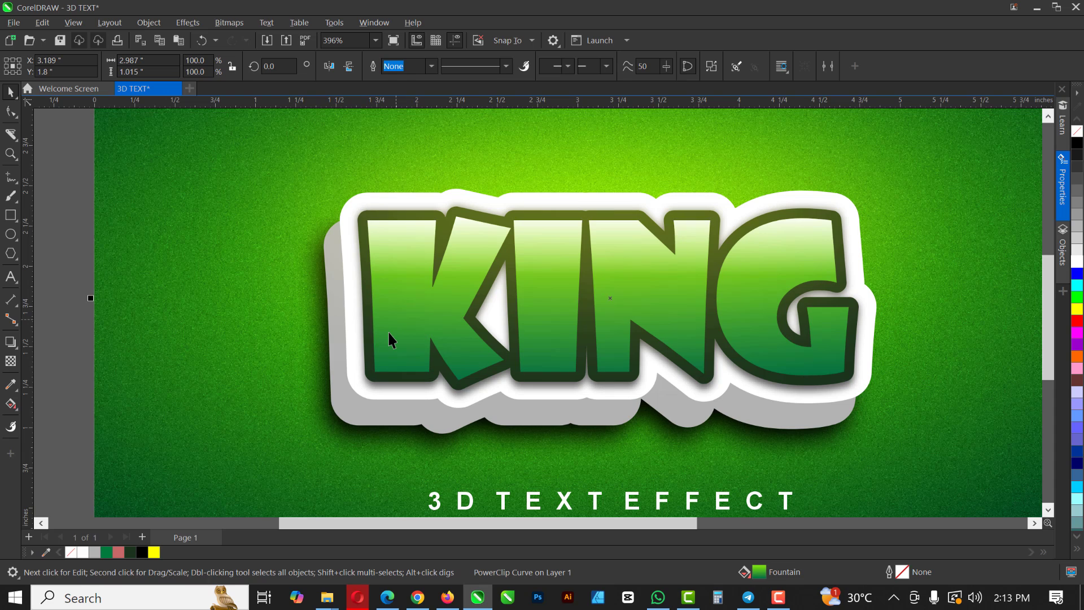
left_click(388, 333)
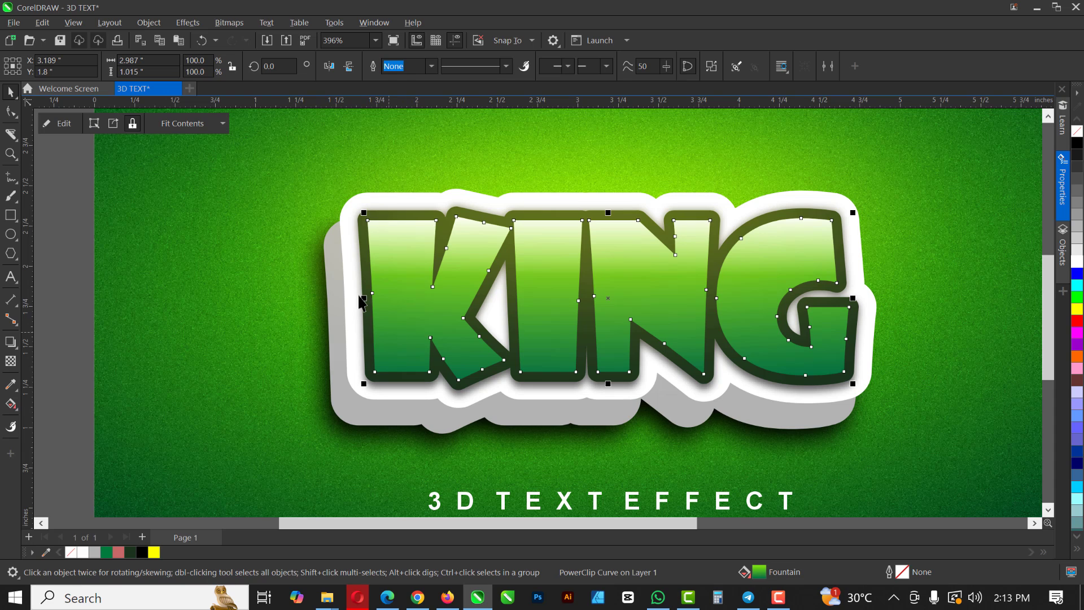
left_click(11, 137)
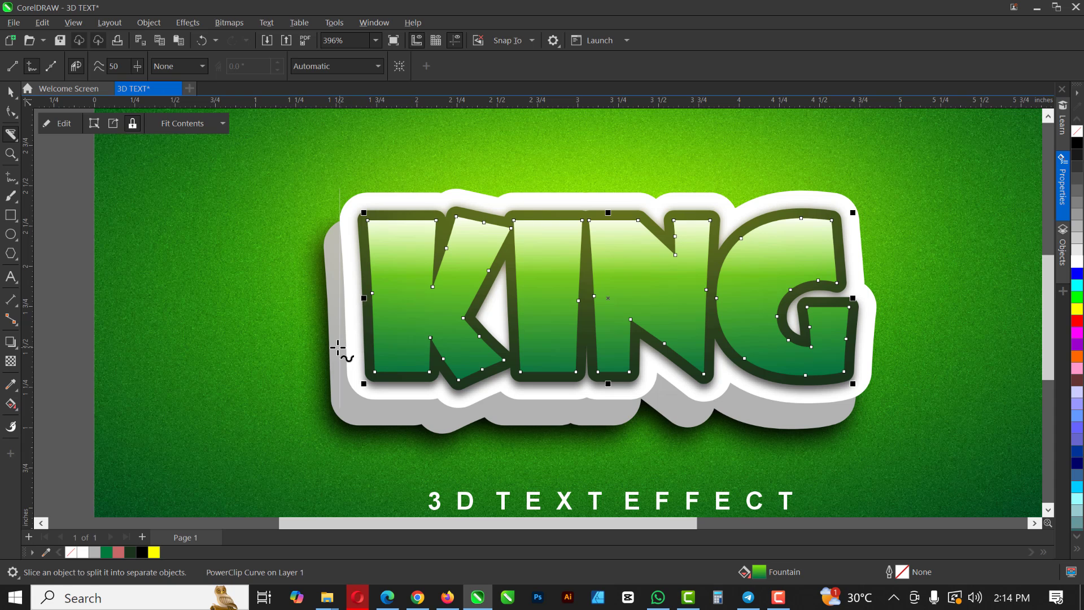
mouse_move(338, 347)
left_mouse_down()
mouse_move(390, 332)
mouse_move(518, 347)
mouse_move(647, 317)
mouse_move(823, 352)
mouse_move(937, 318)
left_mouse_up()
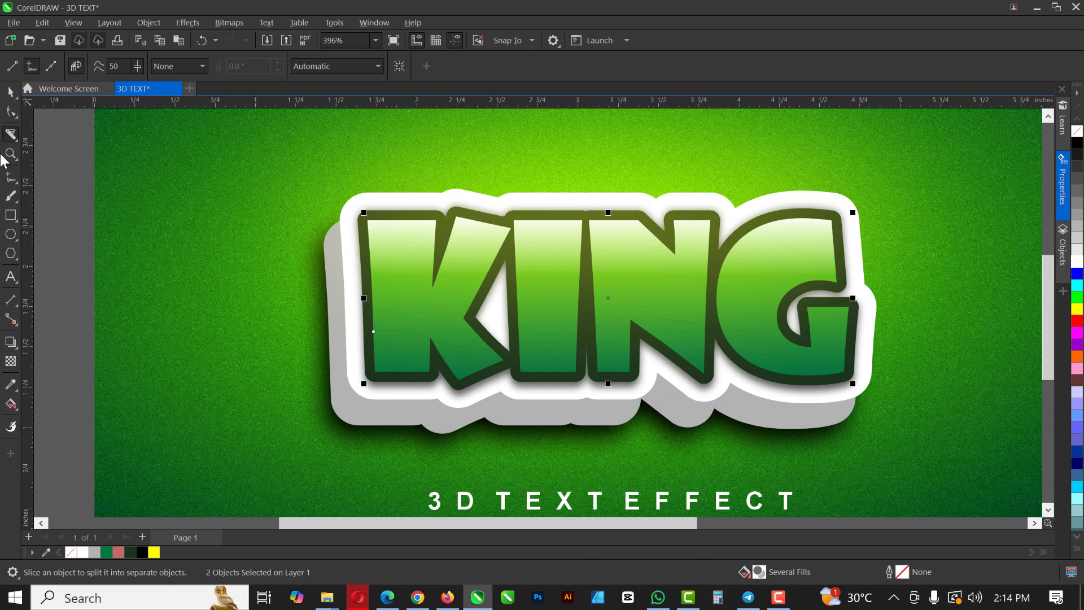
Move the lower wavy slice of the KING face away from the letters, and undo the move
left_click(10, 93)
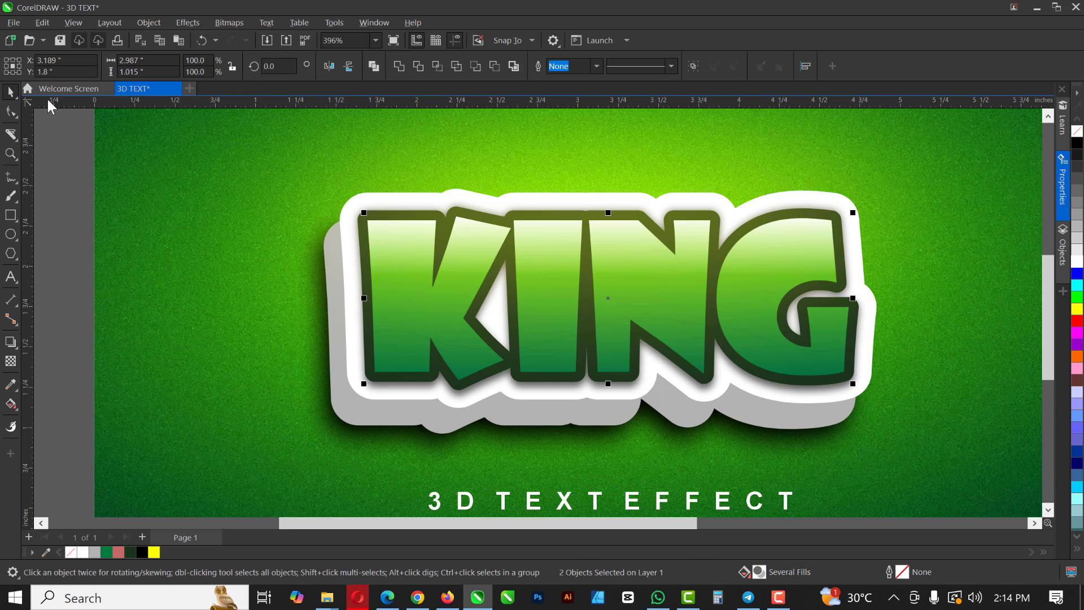
left_click(407, 358)
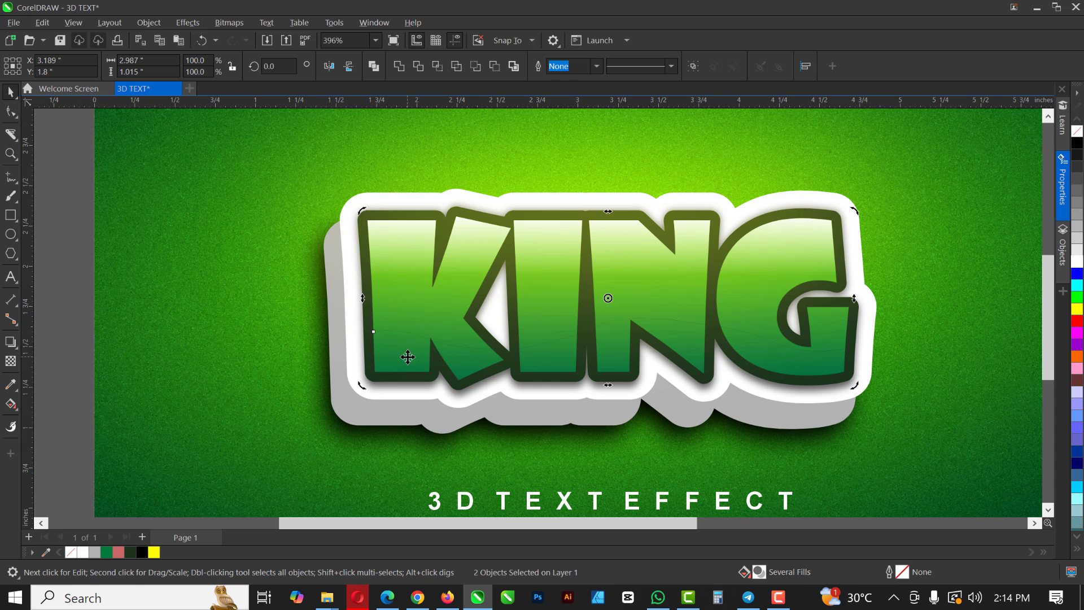
left_click(401, 359)
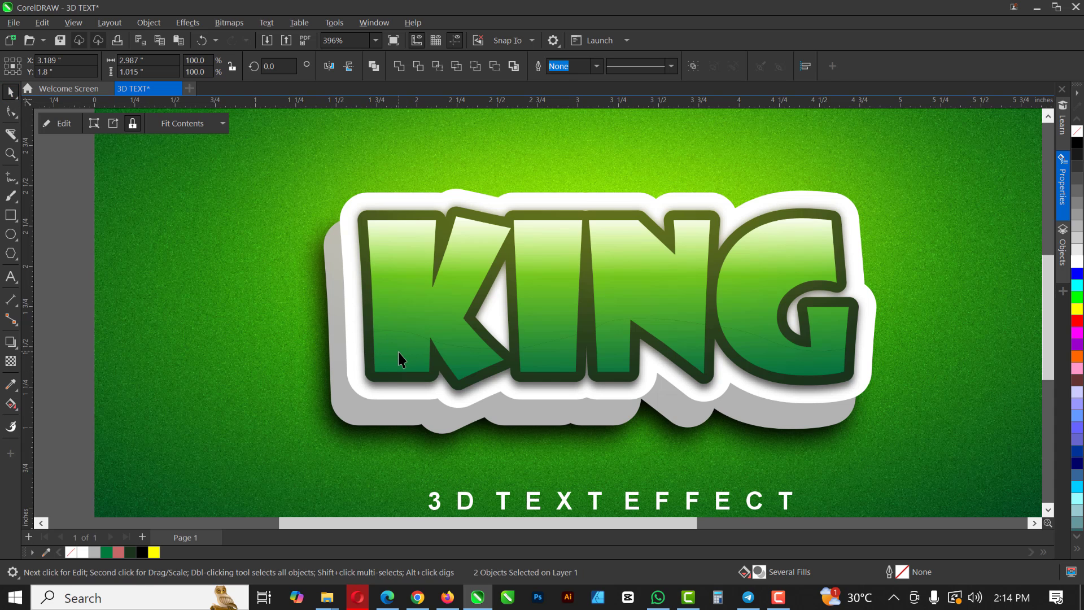
left_click_drag(376, 357, 307, 384)
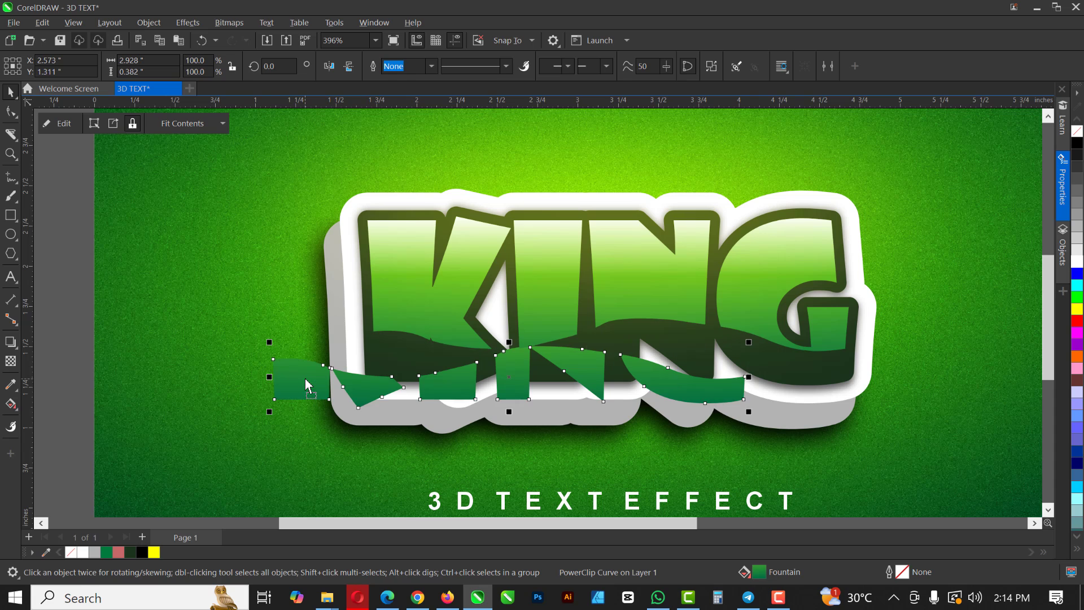
key("ctrl+z")
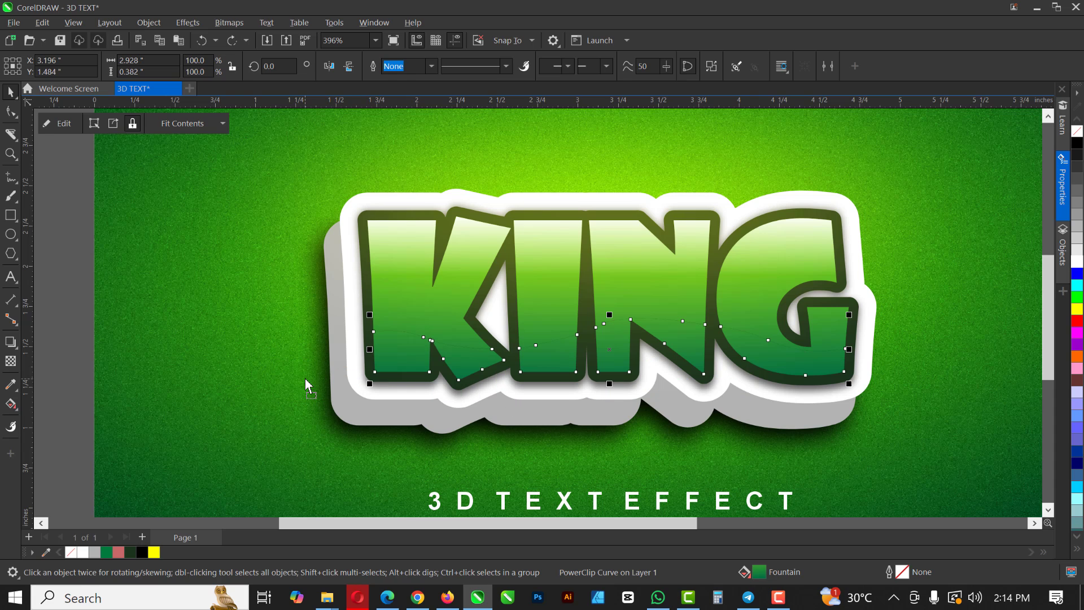
Give the lower wavy slice a horizontal linear gradient from dark green before the K to lime green well beyond the G
key("F5")
key("g")
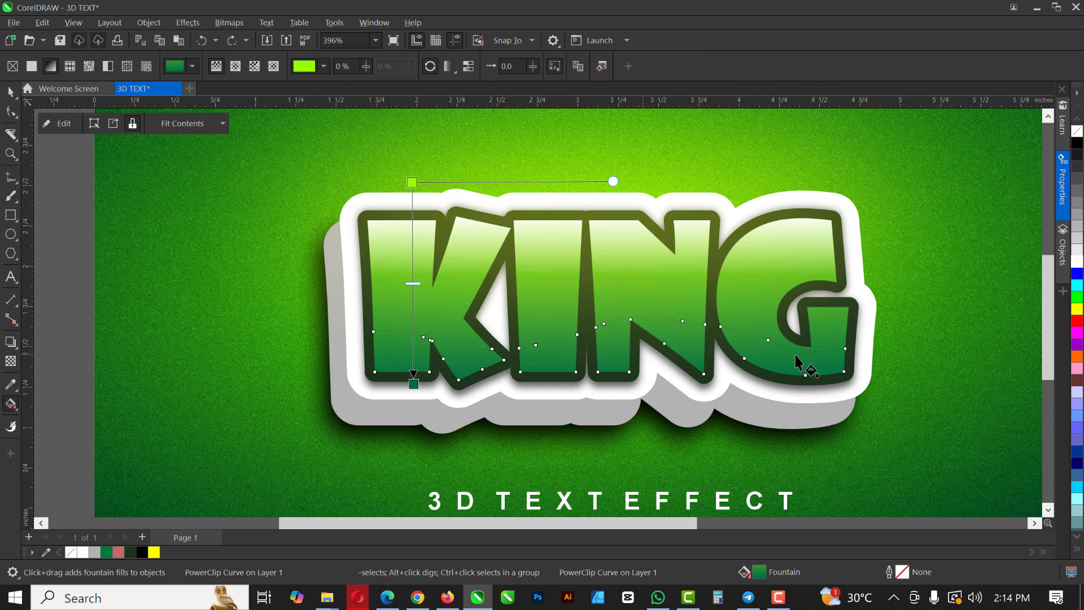
left_click_drag(836, 364, 330, 365)
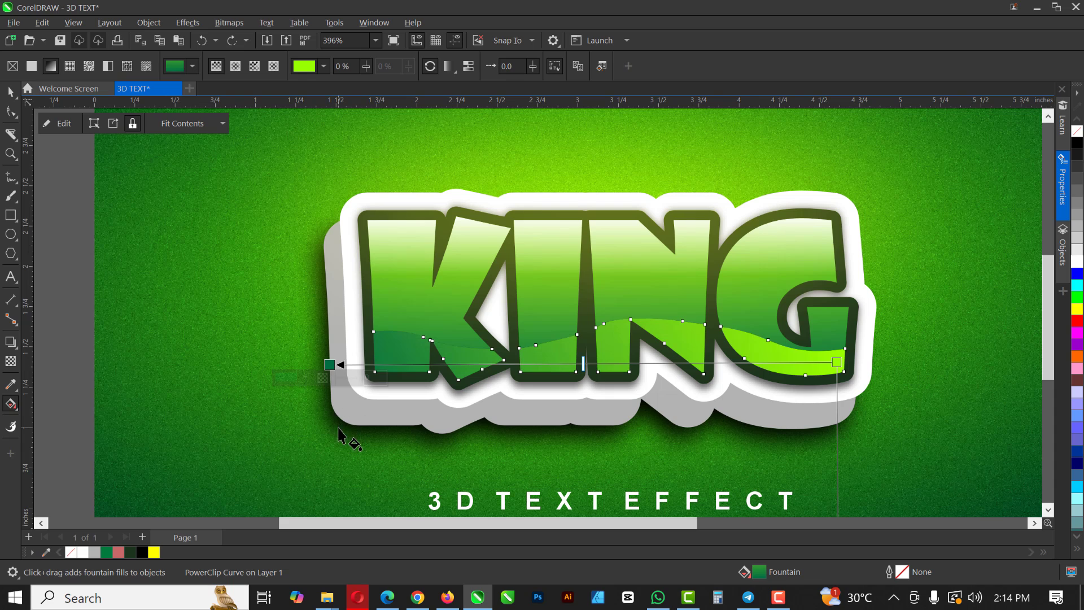
left_click_drag(835, 363, 976, 355)
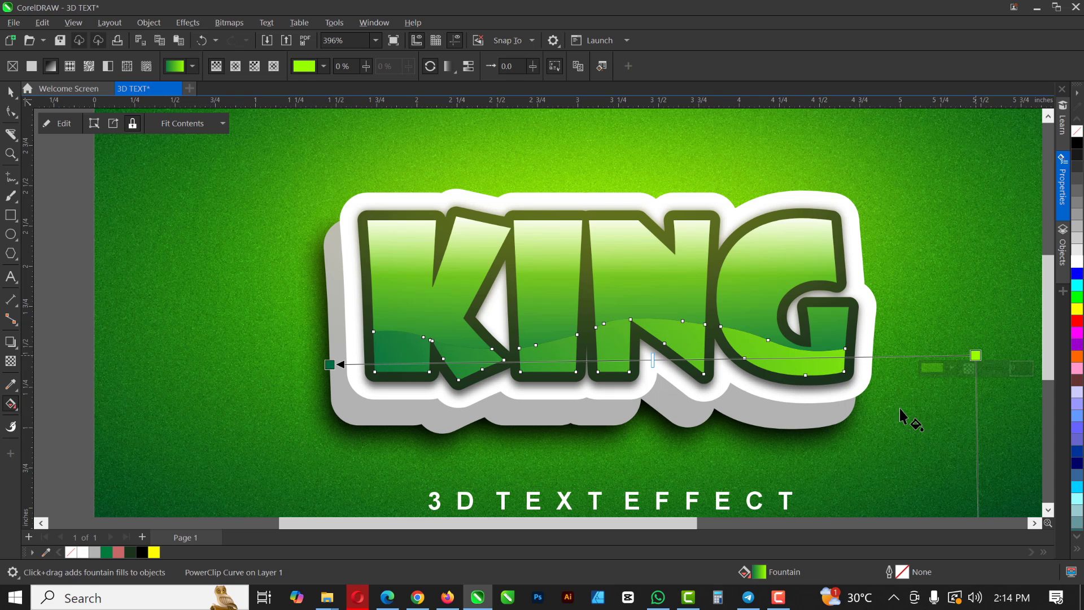
left_click_drag(330, 365, 322, 360)
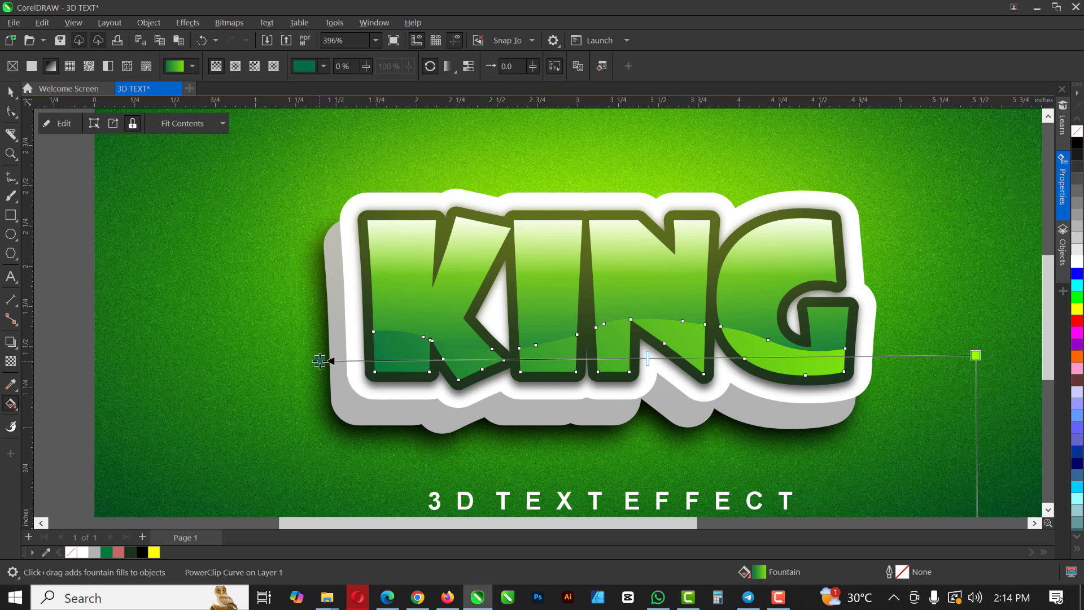
scroll(237, 358, "down", 1)
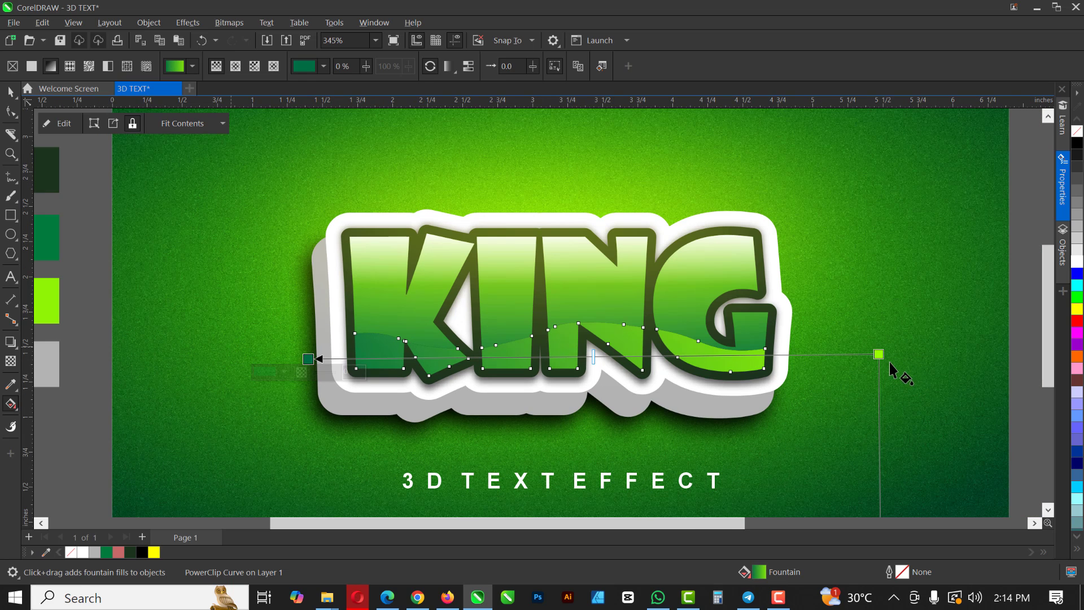
left_click_drag(878, 354, 954, 347)
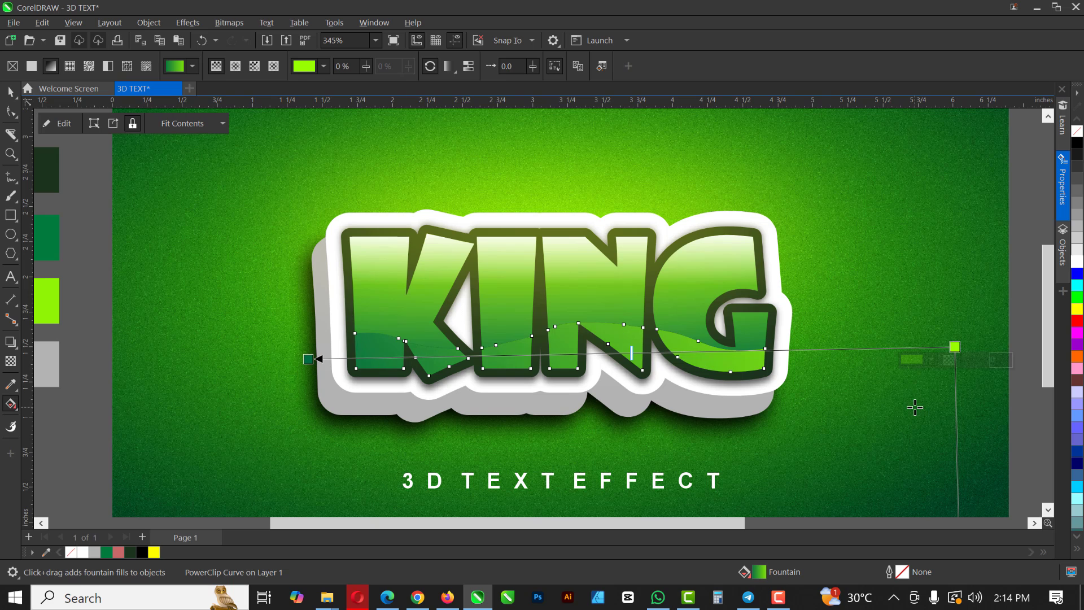
key("space")
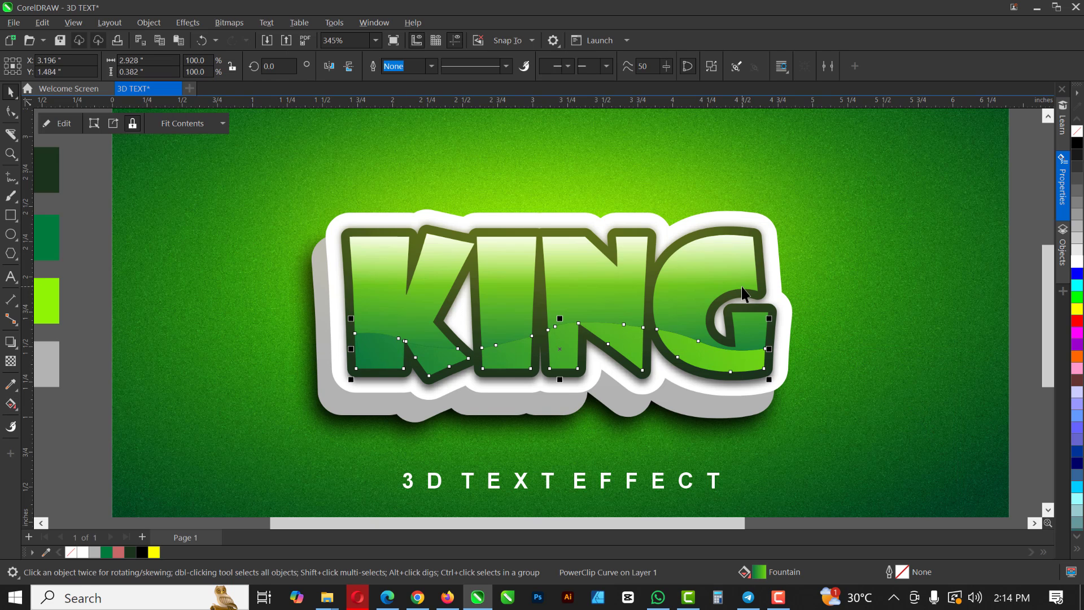
Delete the spare black KING text beside the page
left_click(10, 92)
scroll(378, 353, "down", 2)
left_click(851, 315)
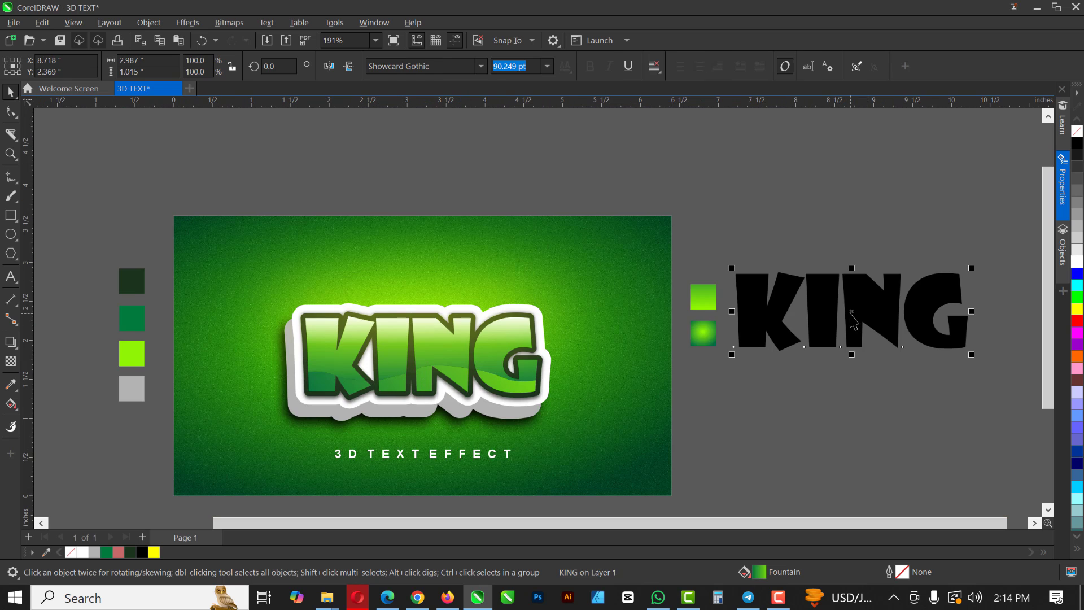
key("Delete")
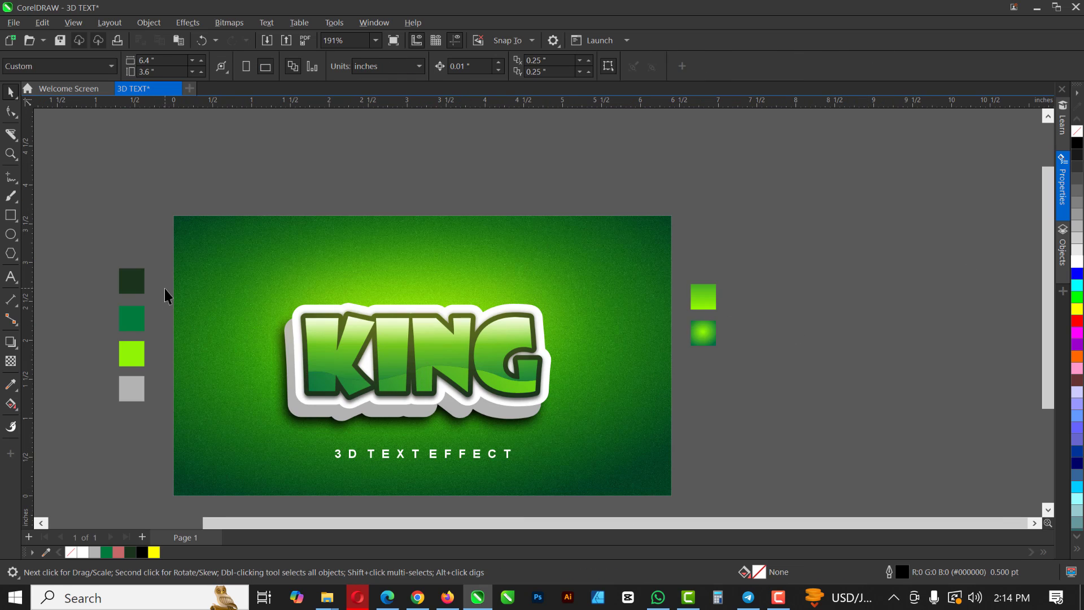
key("z")
left_click_drag(168, 212, 675, 509)
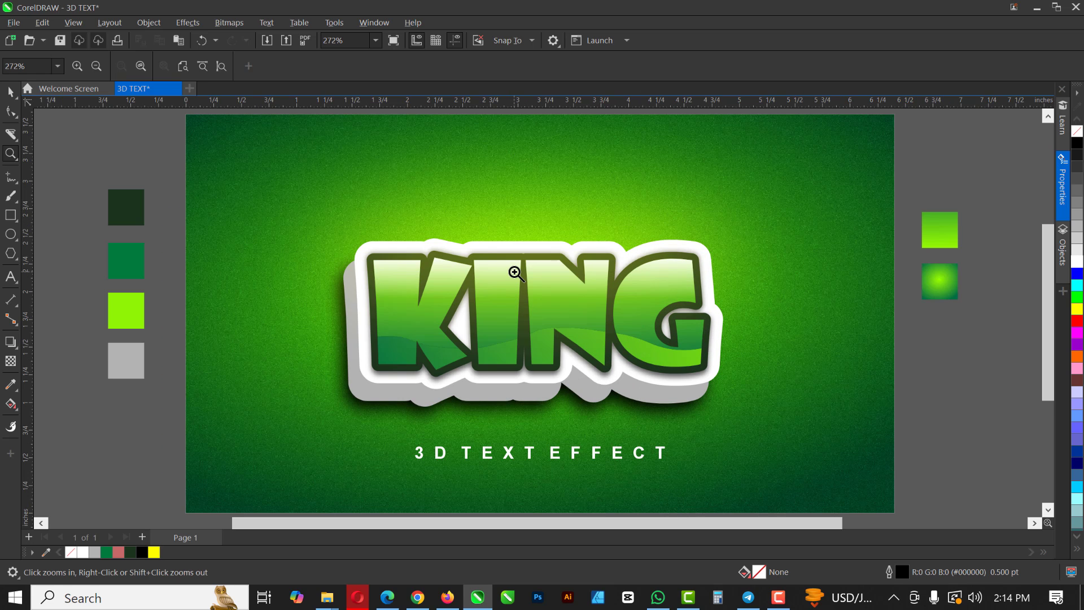